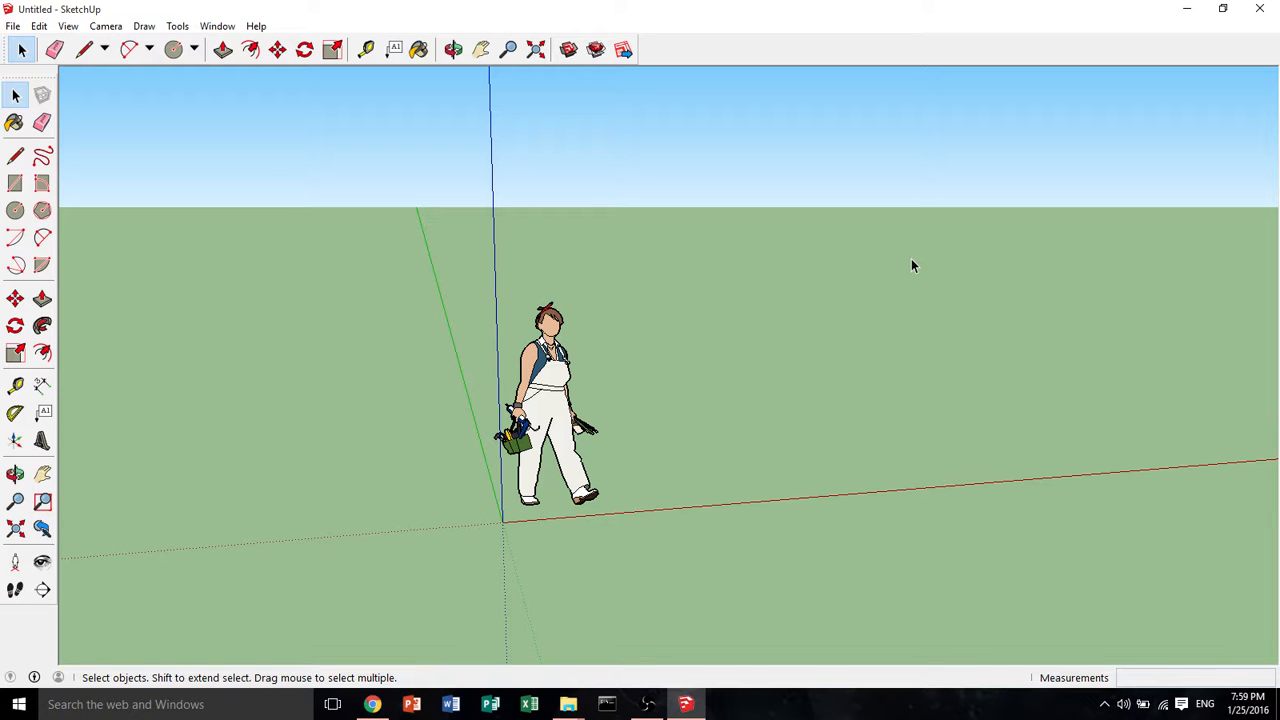
# Erase the scale figure from the scene with the Eraser
pyautogui.press('o')
pyautogui.moveTo(1031, 297); pyautogui.dragTo(993, 329)
pyautogui.press('space')
pyautogui.scroll(3, 791, 414)
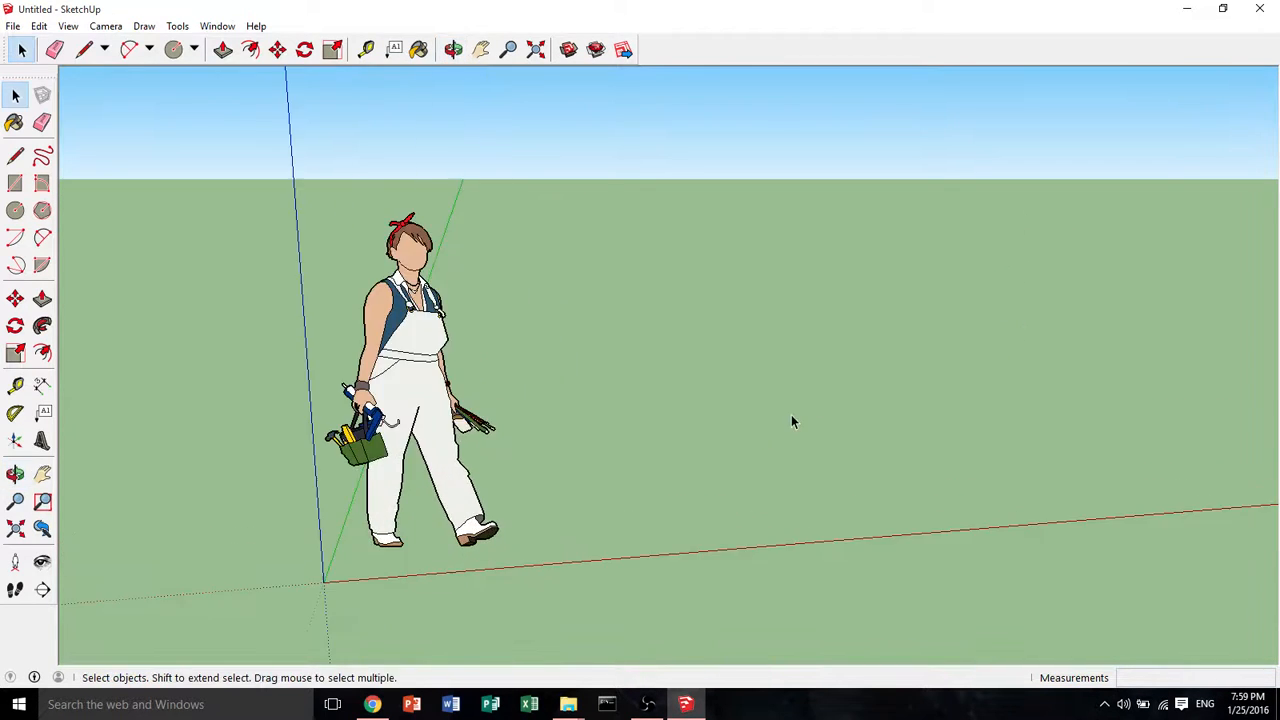
pyautogui.press('o')
pyautogui.moveTo(789, 420)
pyautogui.mouseDown()
pyautogui.moveTo(865, 411)
pyautogui.moveTo(929, 380)
pyautogui.moveTo(911, 406)
pyautogui.mouseUp()
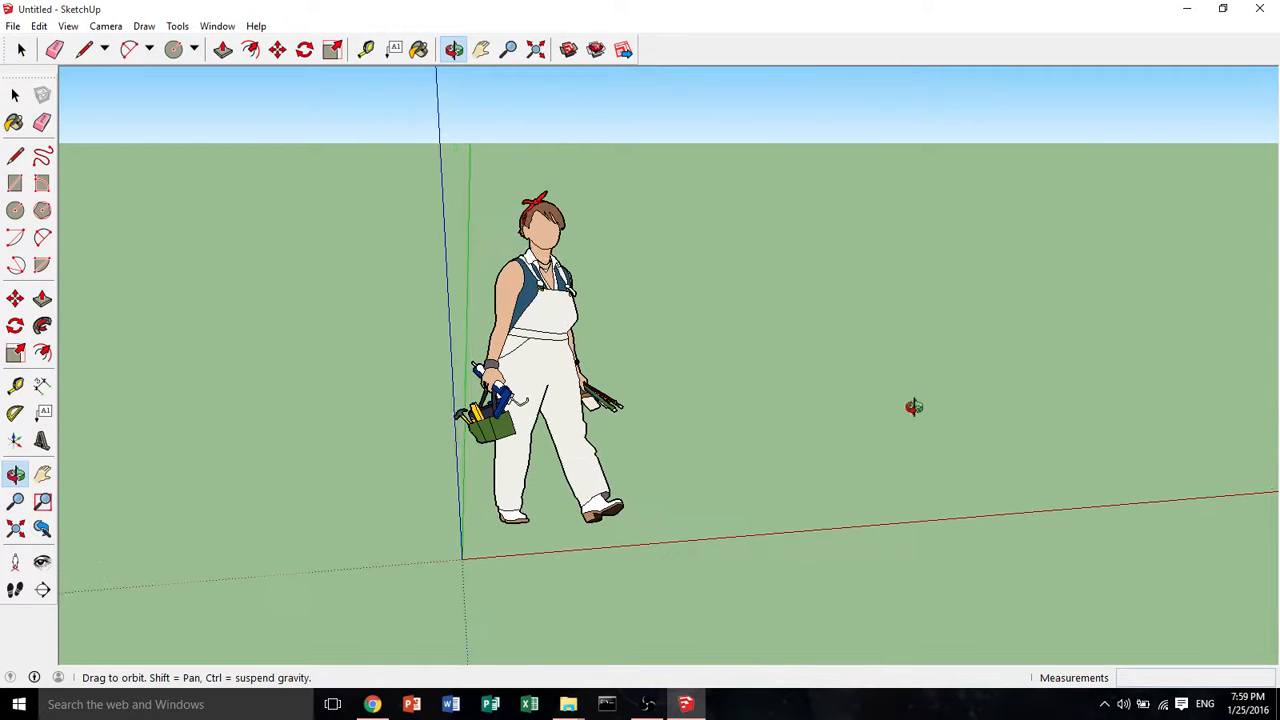
pyautogui.click(21, 49)
pyautogui.click(55, 49)
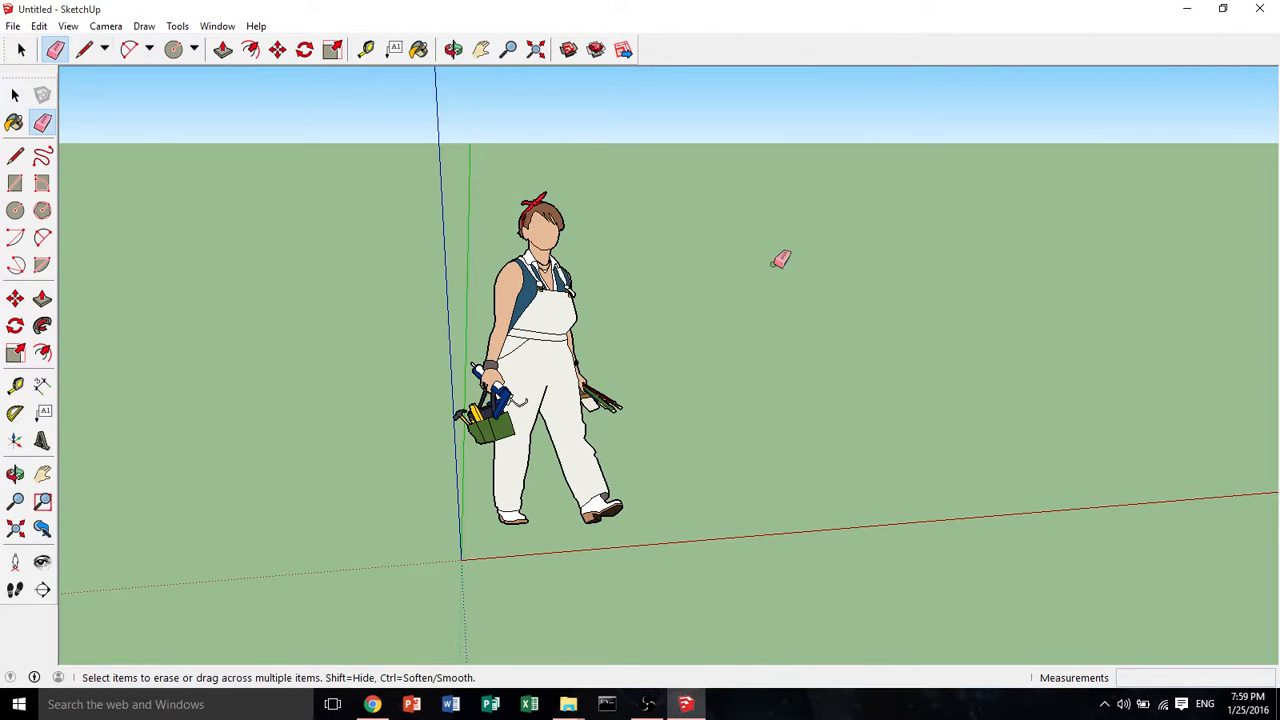
pyautogui.click(486, 251)
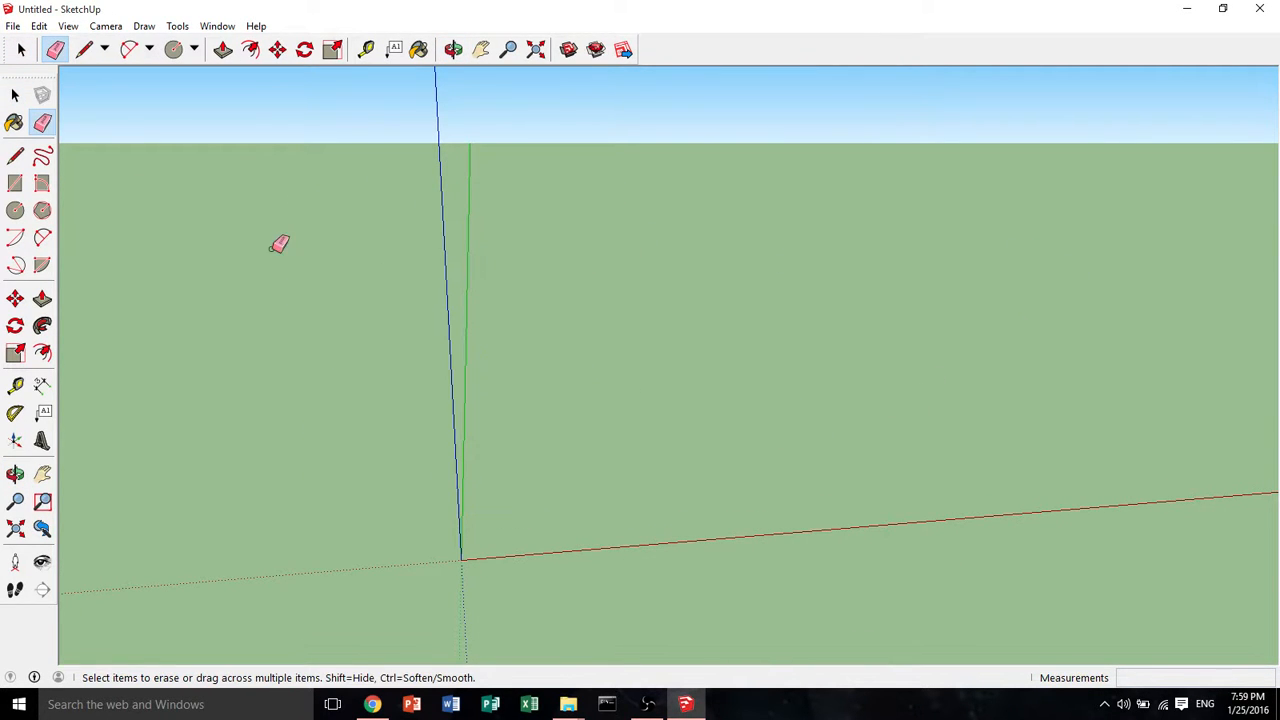
# Draw the first two edges of a square on the ground with the Line tool, each 5' long
pyautogui.click(18, 186)
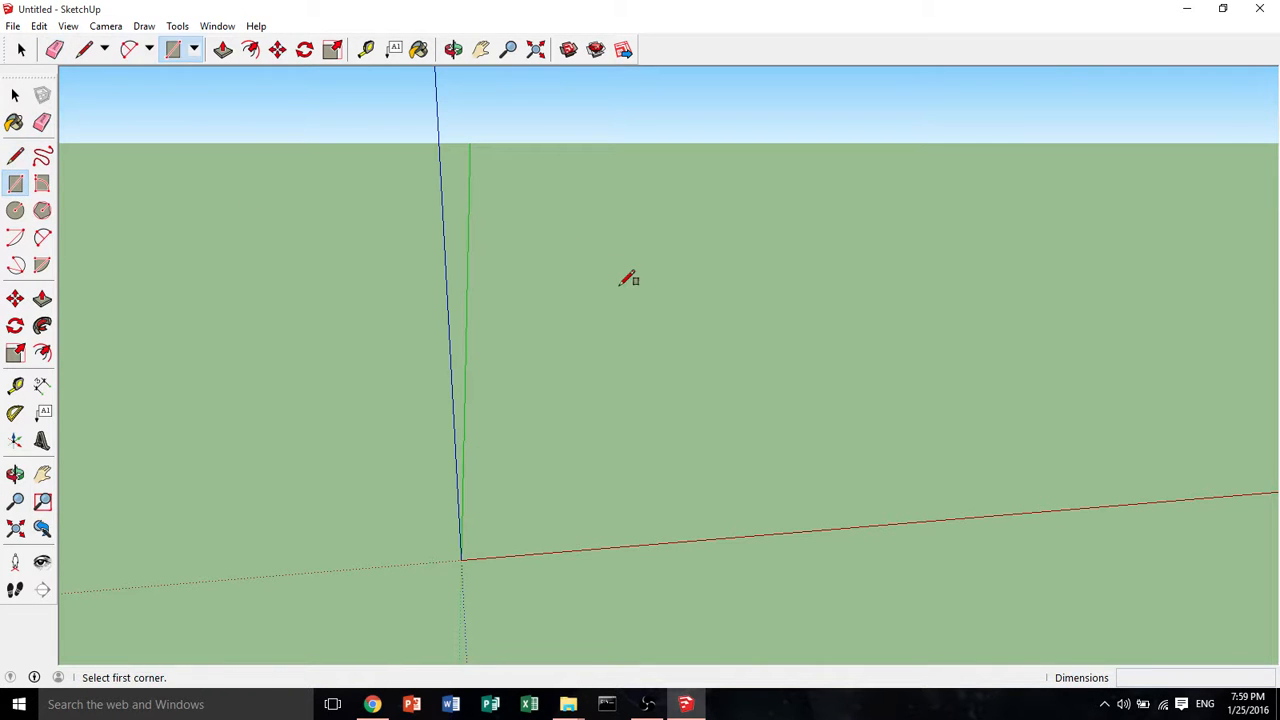
pyautogui.moveTo(629, 277); pyautogui.dragTo(691, 271, button='middle')
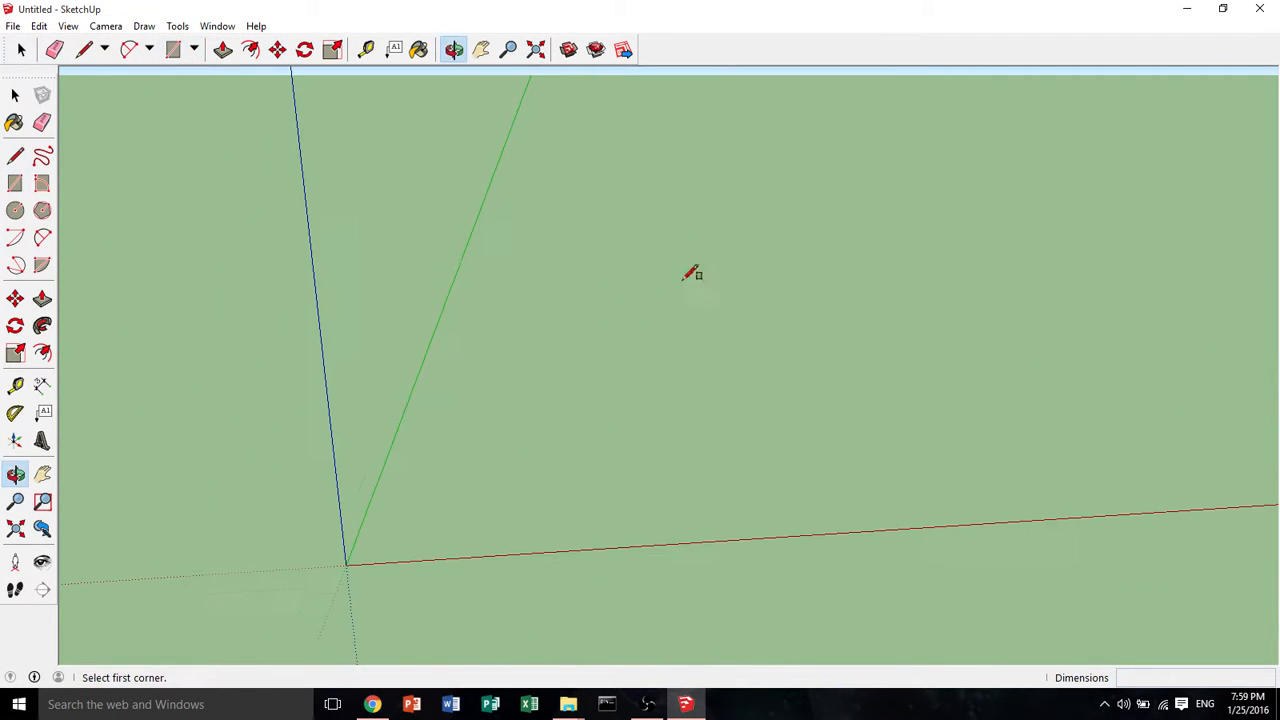
pyautogui.click(15, 156)
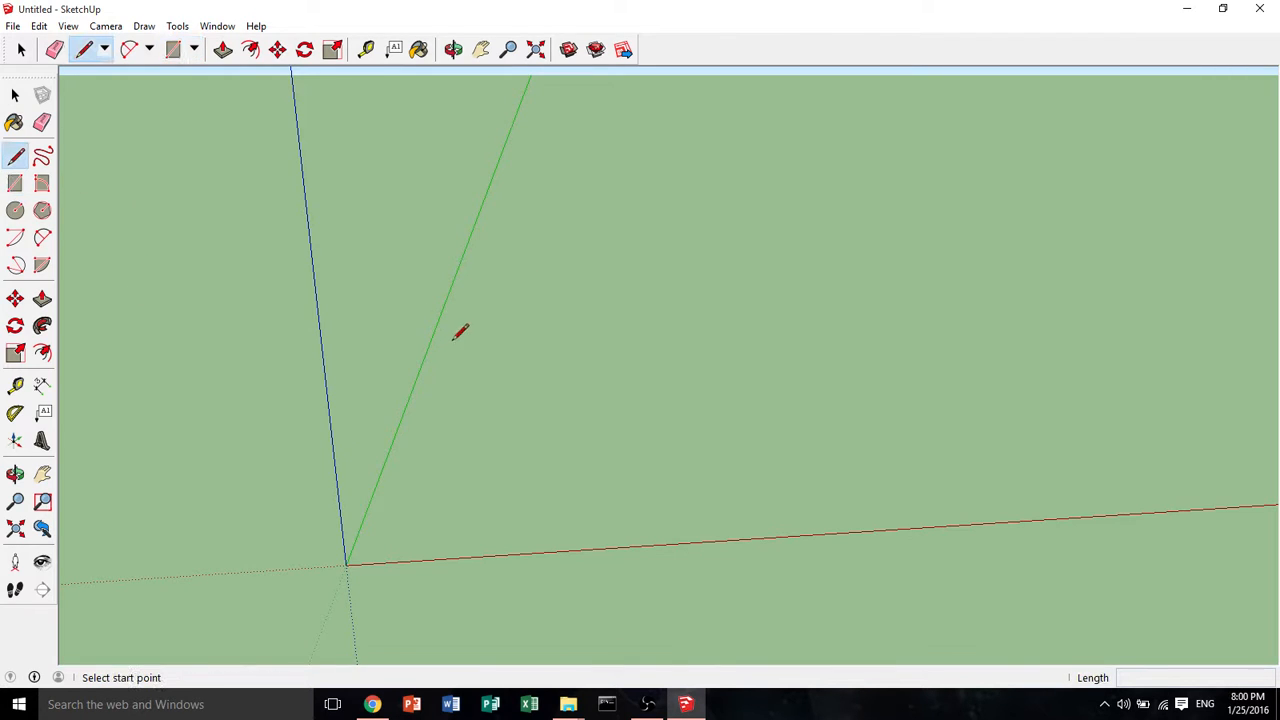
pyautogui.click(449, 350)
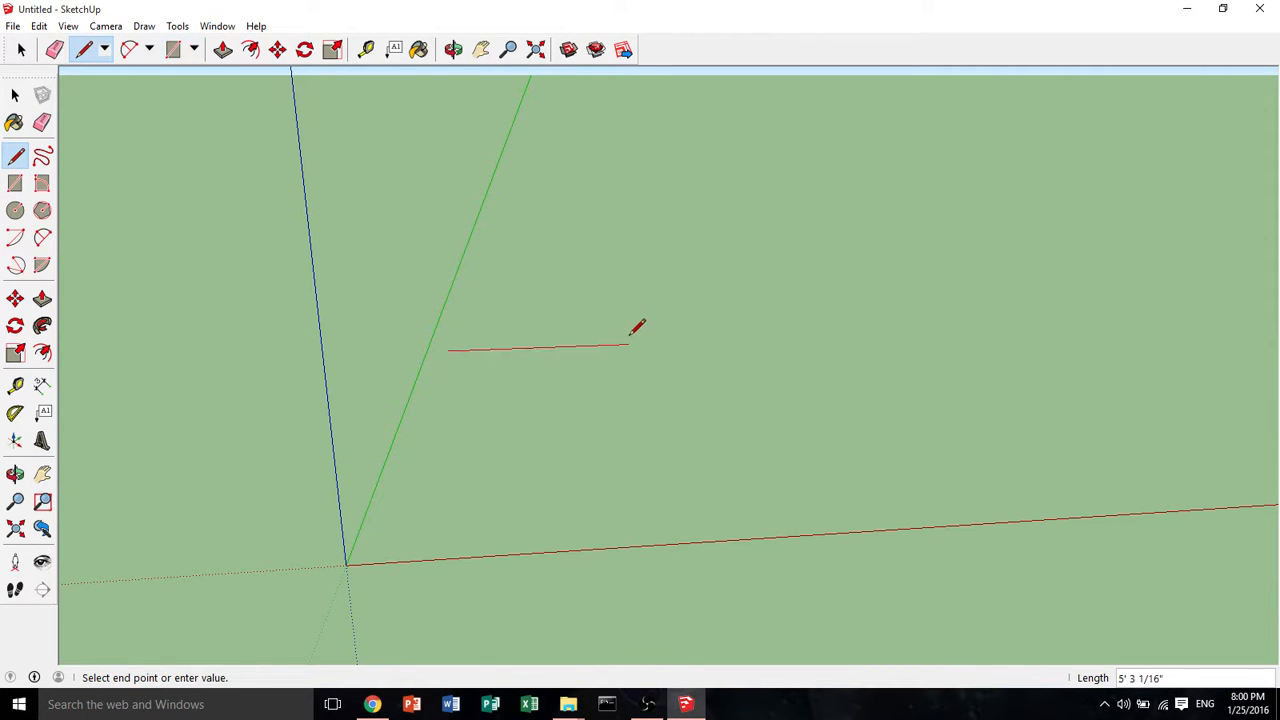
pyautogui.write("5'")
pyautogui.press('Return')
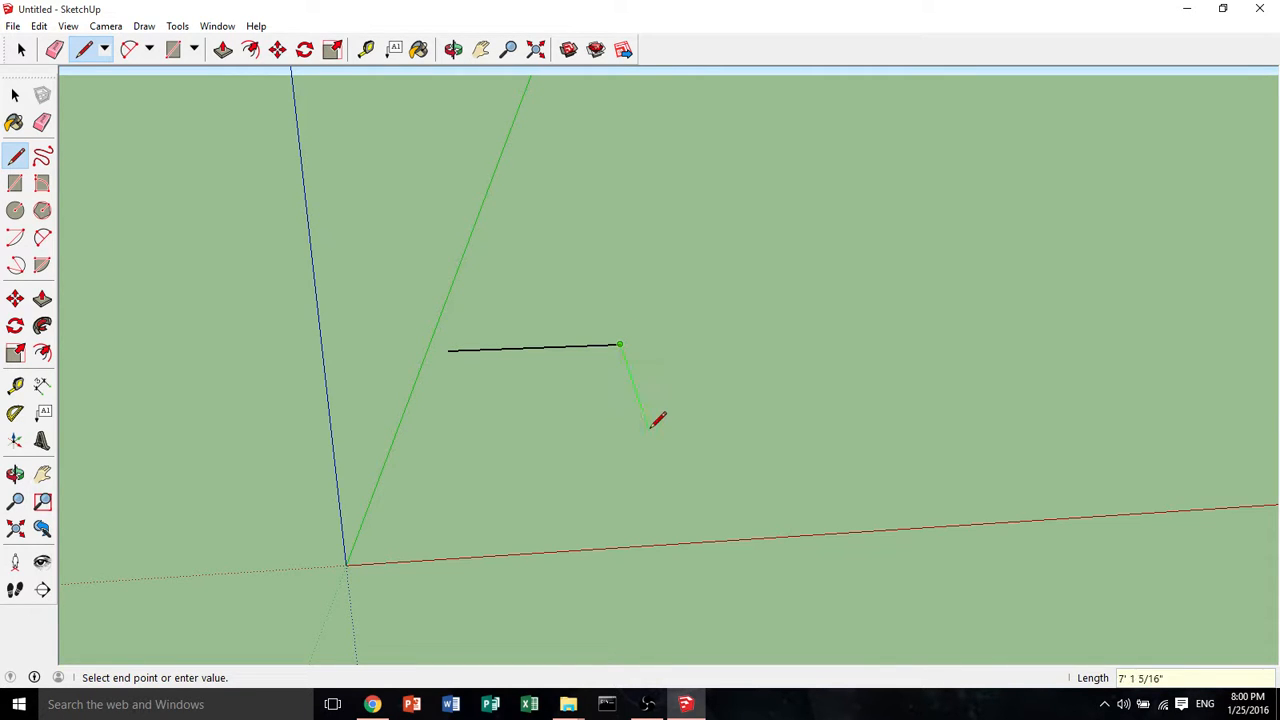
pyautogui.write("5'")
pyautogui.press('Return')
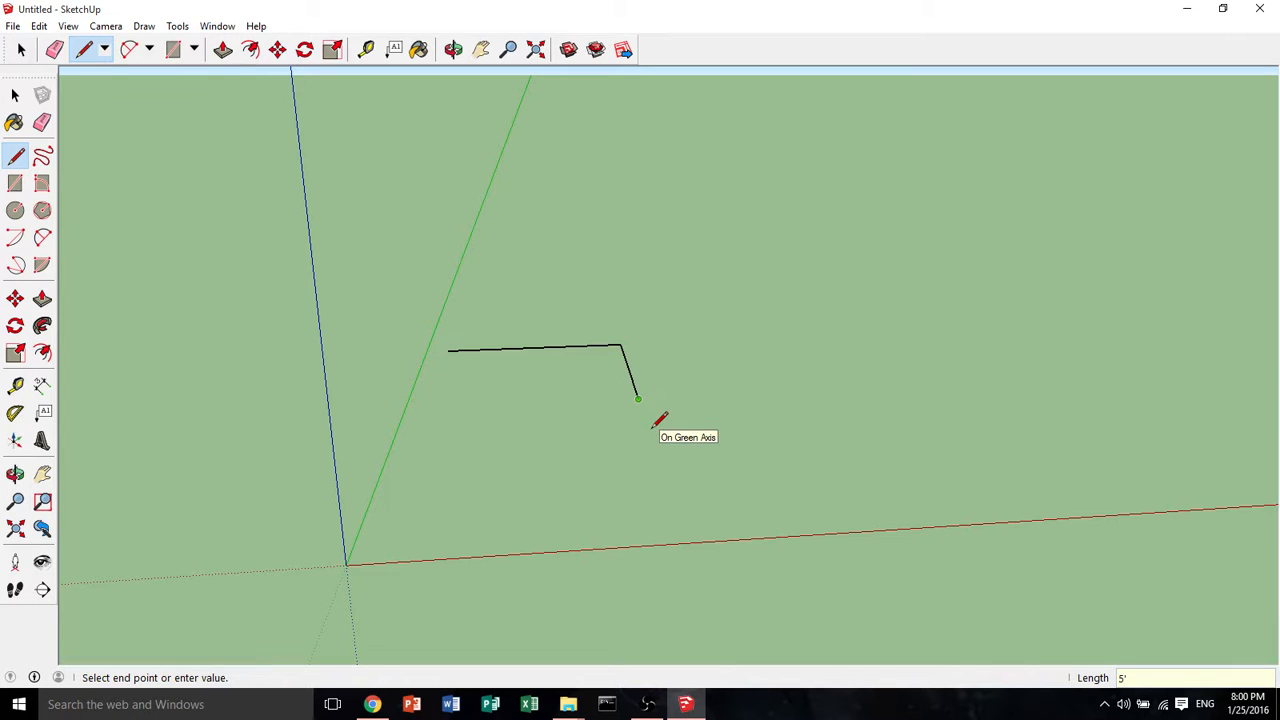
# Draw the third 5' edge and close the square back at its starting point
pyautogui.moveTo(752, 410); pyautogui.dragTo(325, 470, button='middle')
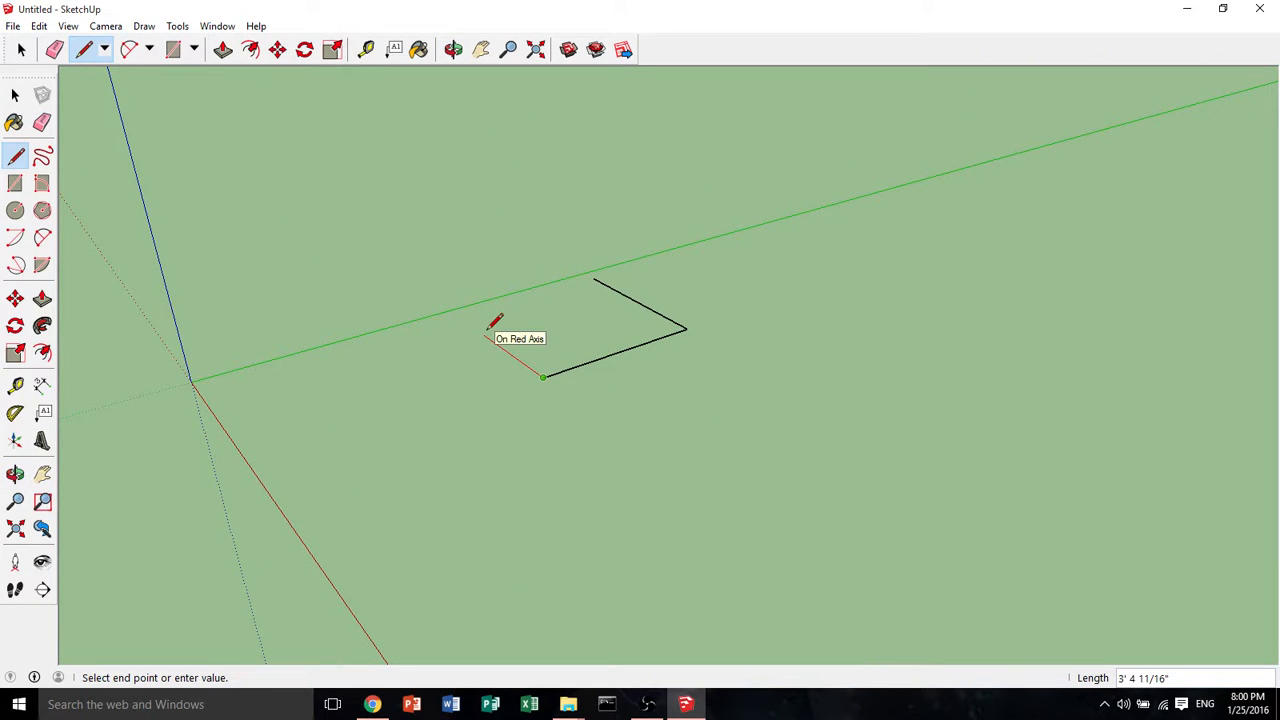
pyautogui.write("5'")
pyautogui.press('Return')
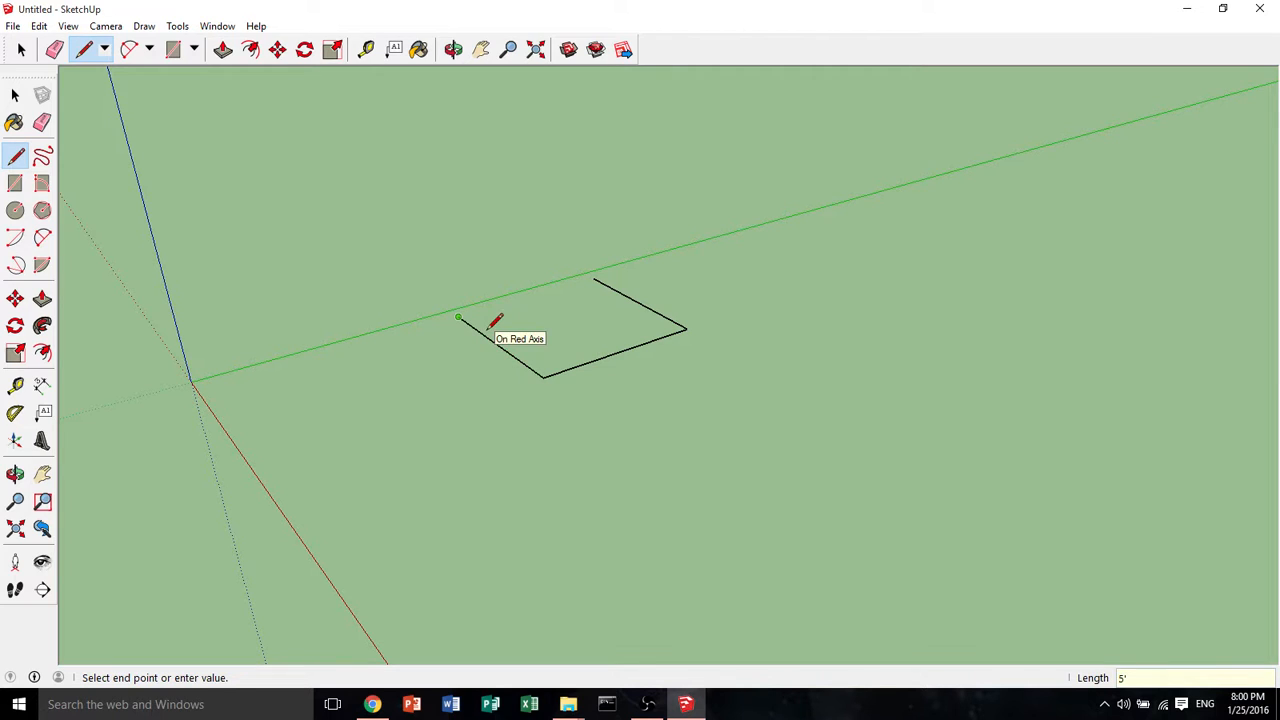
pyautogui.click(594, 280)
# Push/pull the square face up 5' into a cube
pyautogui.click(42, 299)
pyautogui.click(609, 343)
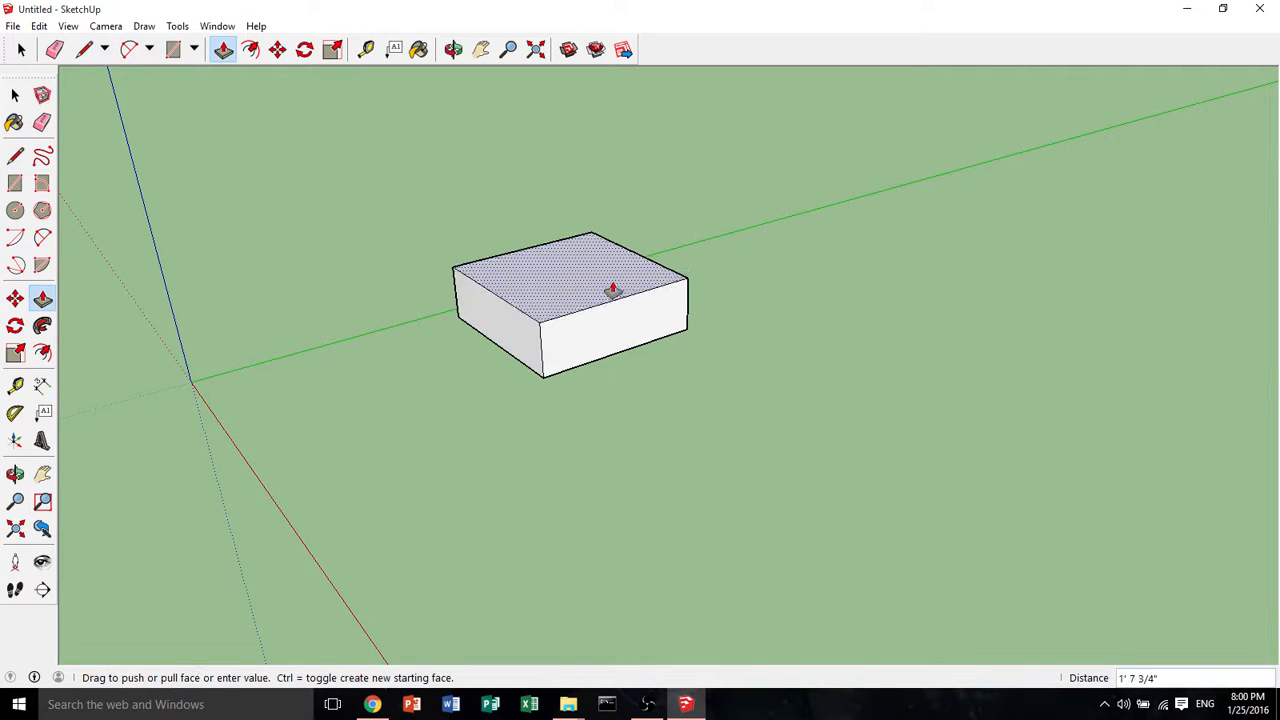
pyautogui.press('Return')
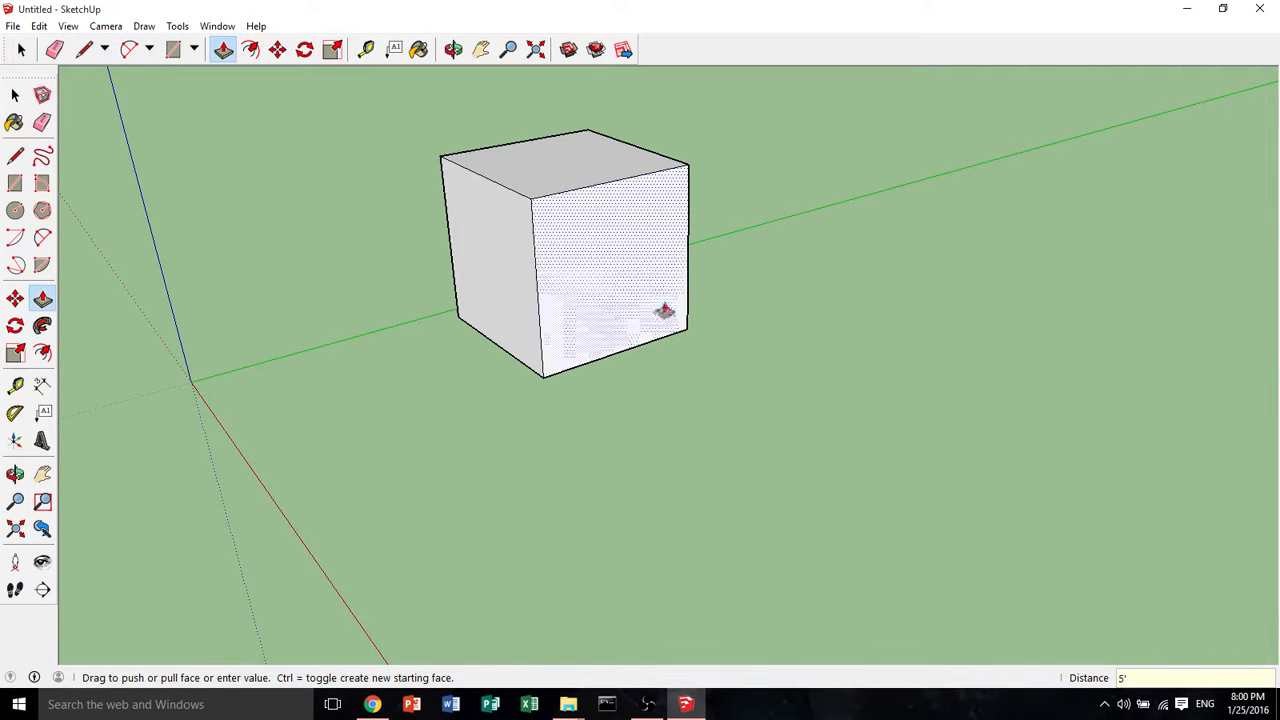
# Offset the edges of the cube's front face inward by 2
pyautogui.moveTo(663, 306); pyautogui.dragTo(866, 551, button='middle')
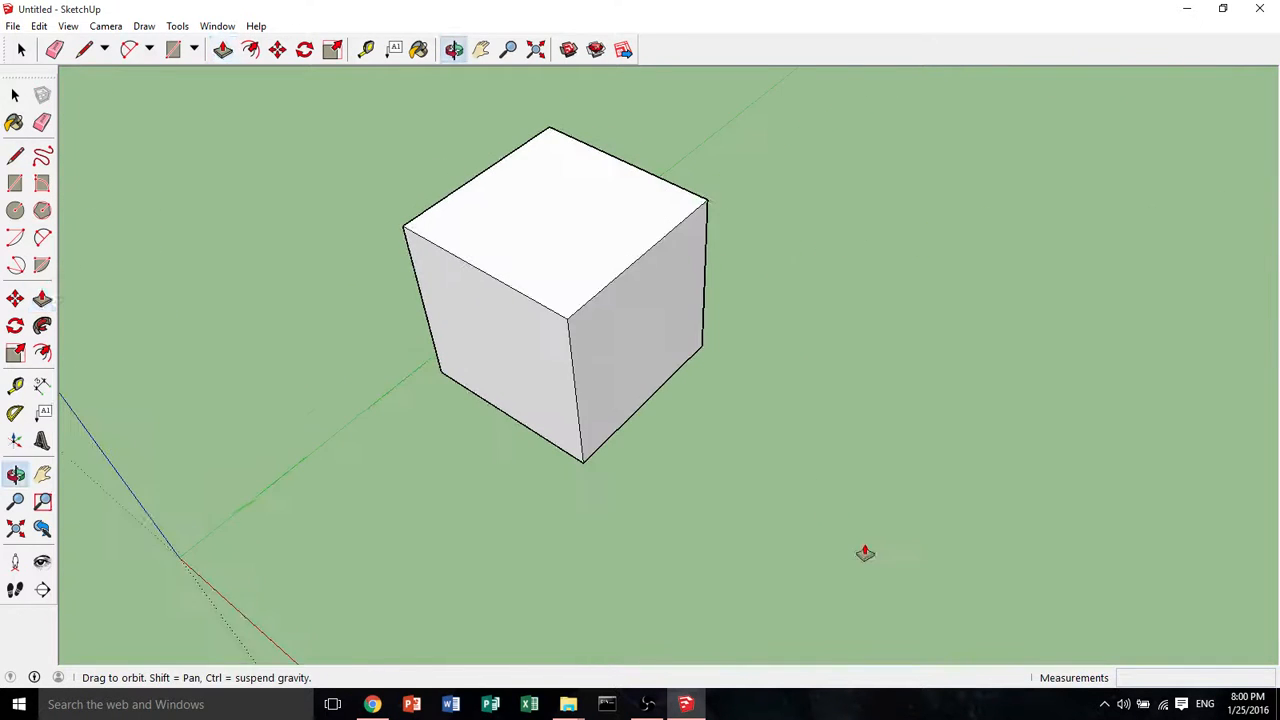
pyautogui.click(42, 352)
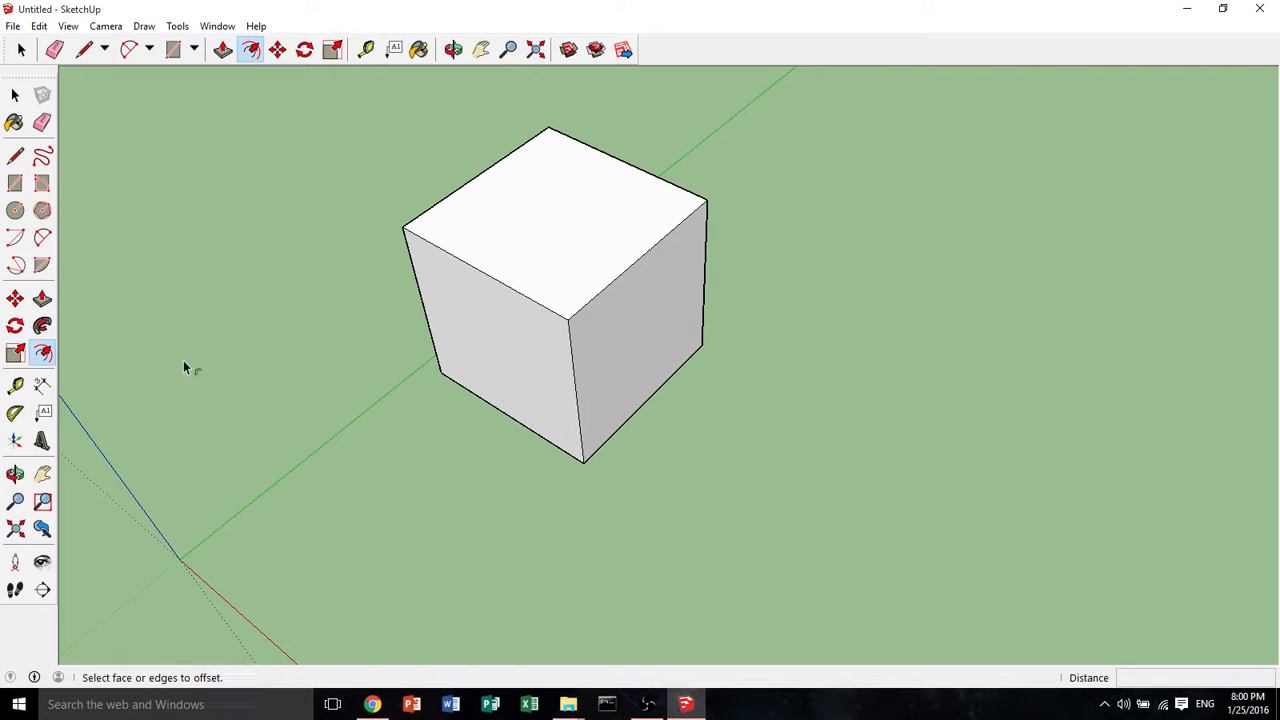
pyautogui.moveTo(183, 366); pyautogui.dragTo(622, 312, button='middle')
pyautogui.click(623, 308)
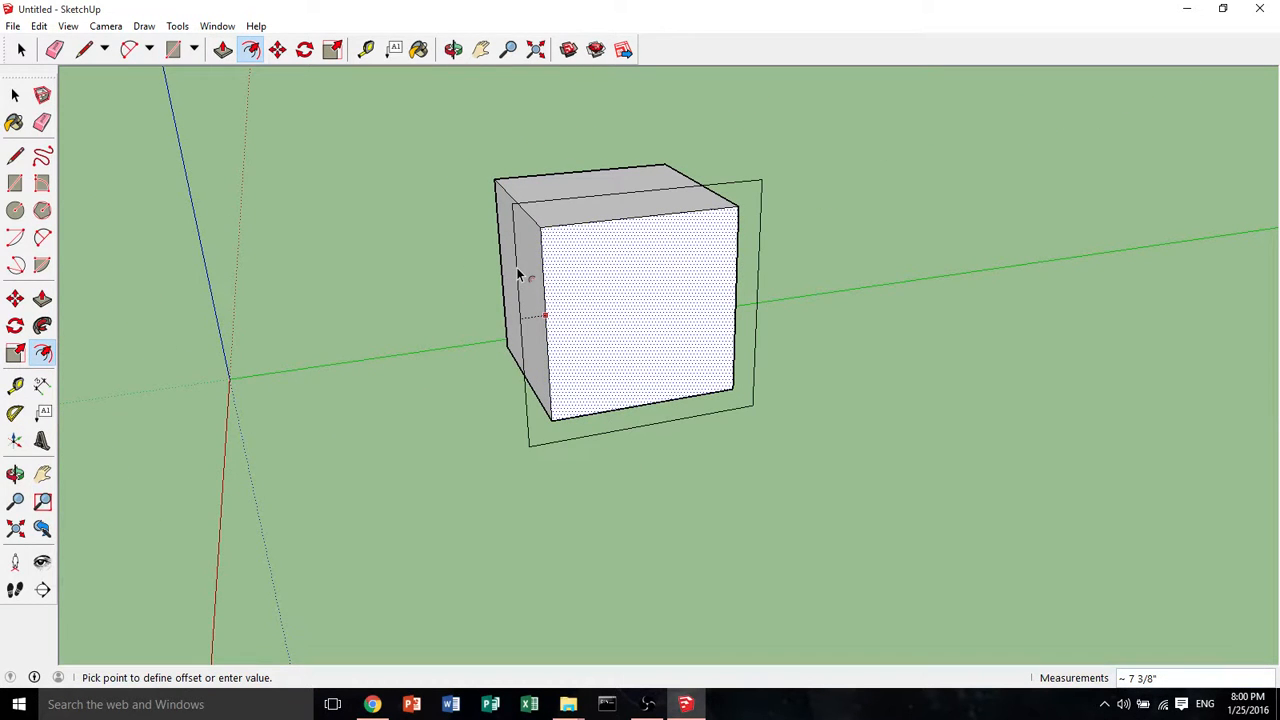
pyautogui.write('2')
pyautogui.press('Return')
pyautogui.moveTo(500, 250); pyautogui.dragTo(638, 243, button='middle')
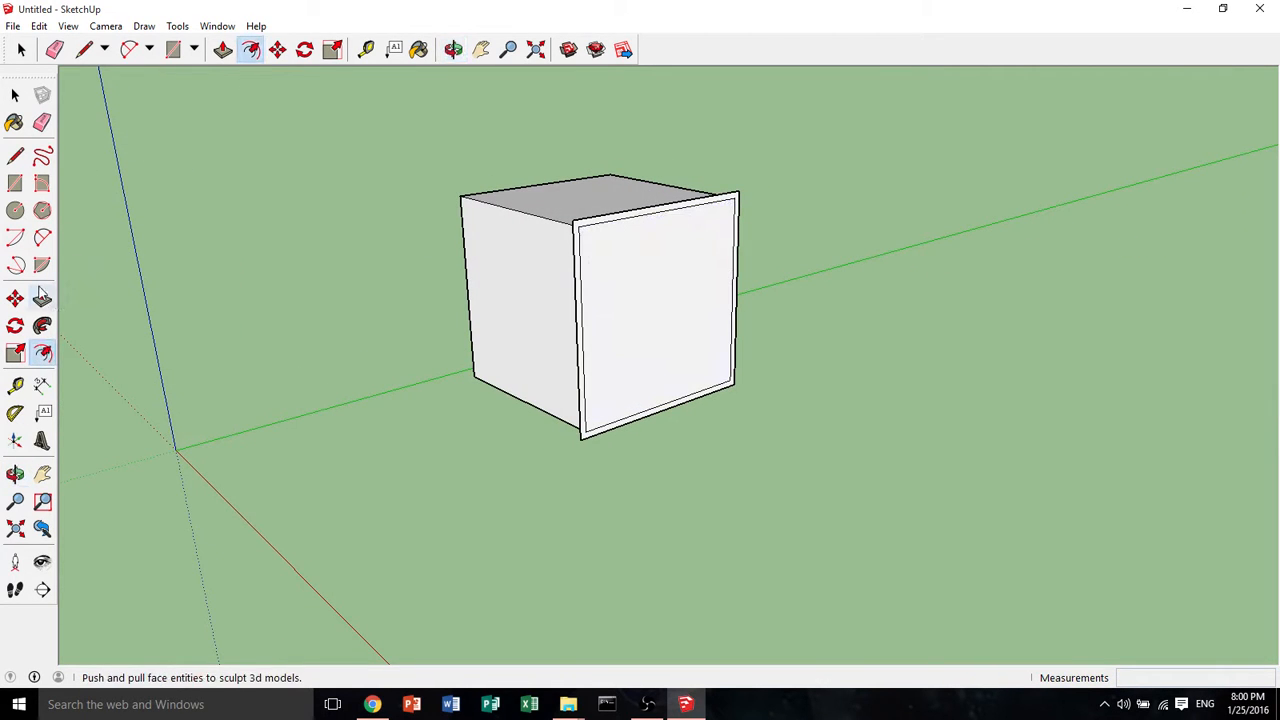
# Offset the edges of the adjacent side face of the cube inward
pyautogui.click(42, 297)
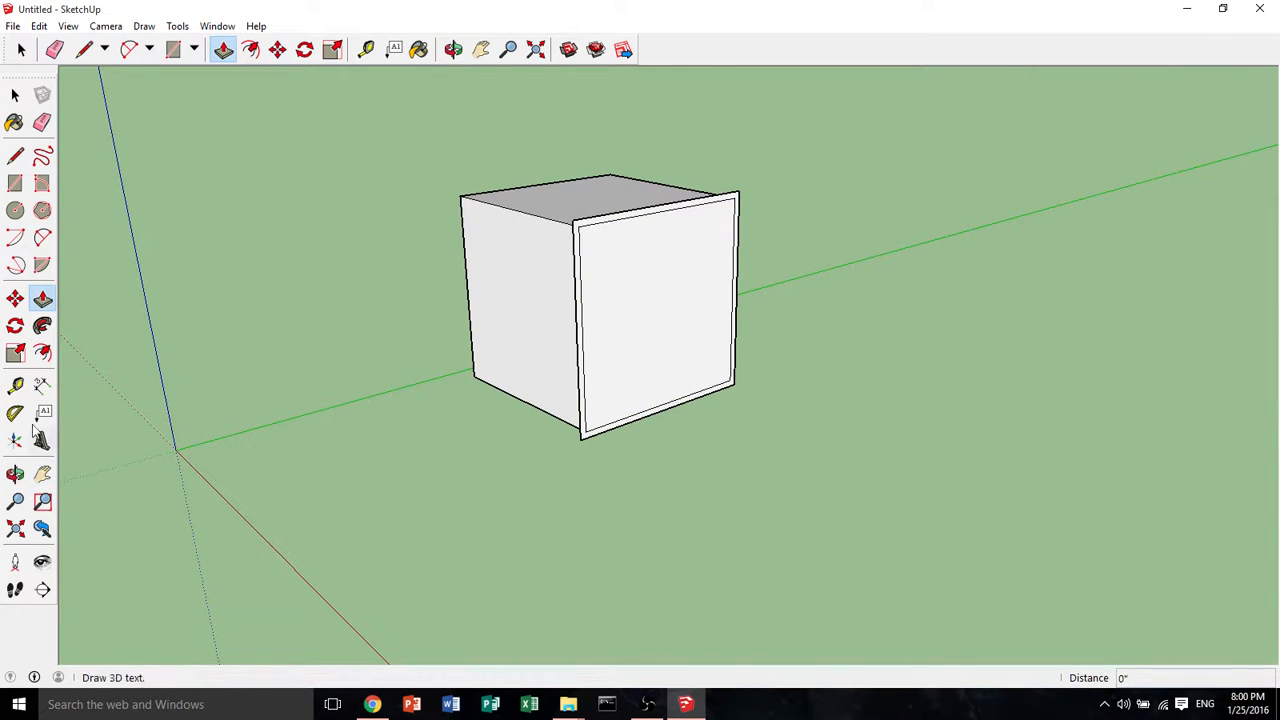
pyautogui.click(42, 352)
pyautogui.moveTo(600, 351); pyautogui.dragTo(1060, 320, button='middle')
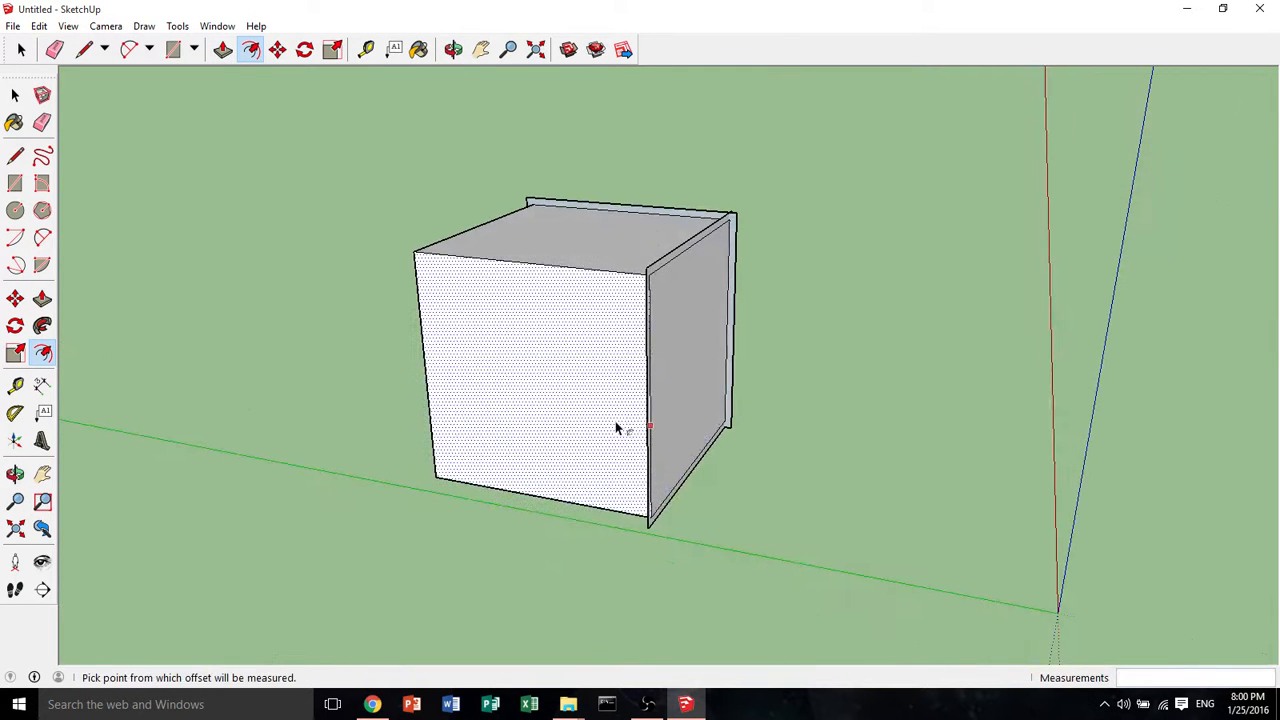
pyautogui.click(616, 424)
pyautogui.click(616, 424)
pyautogui.hotkey('ctrl', 'z')
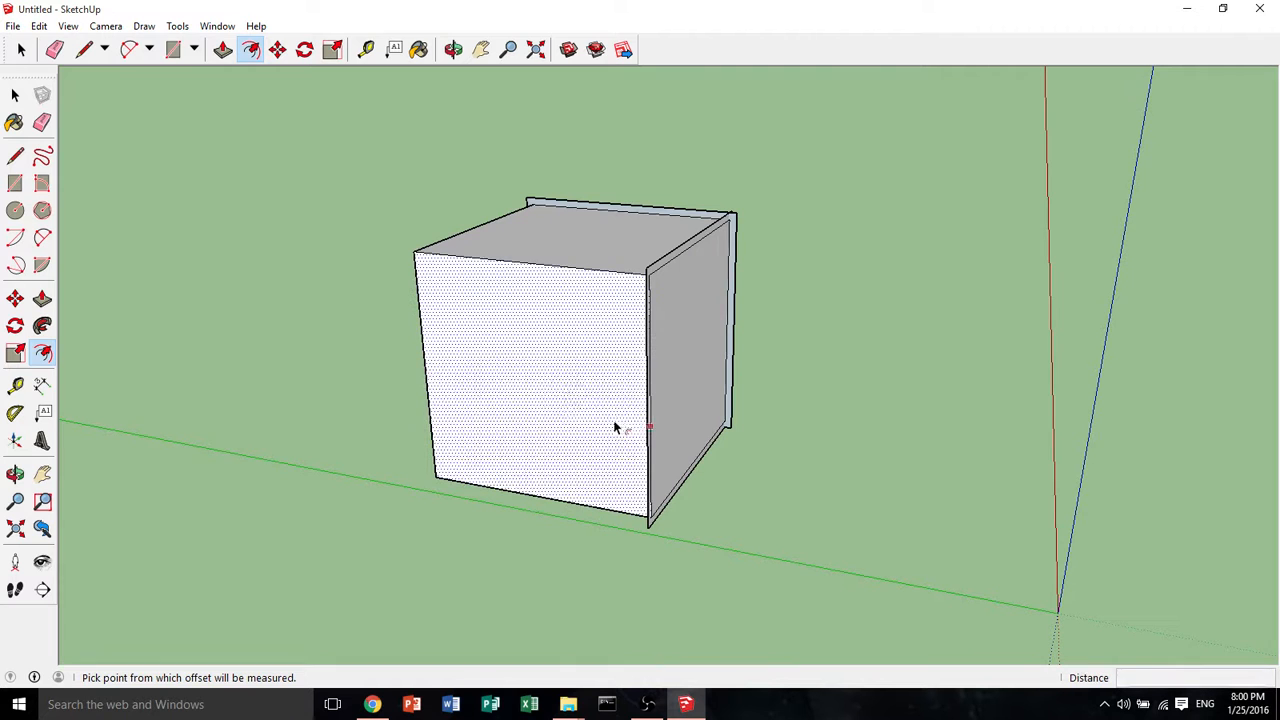
pyautogui.click(613, 420)
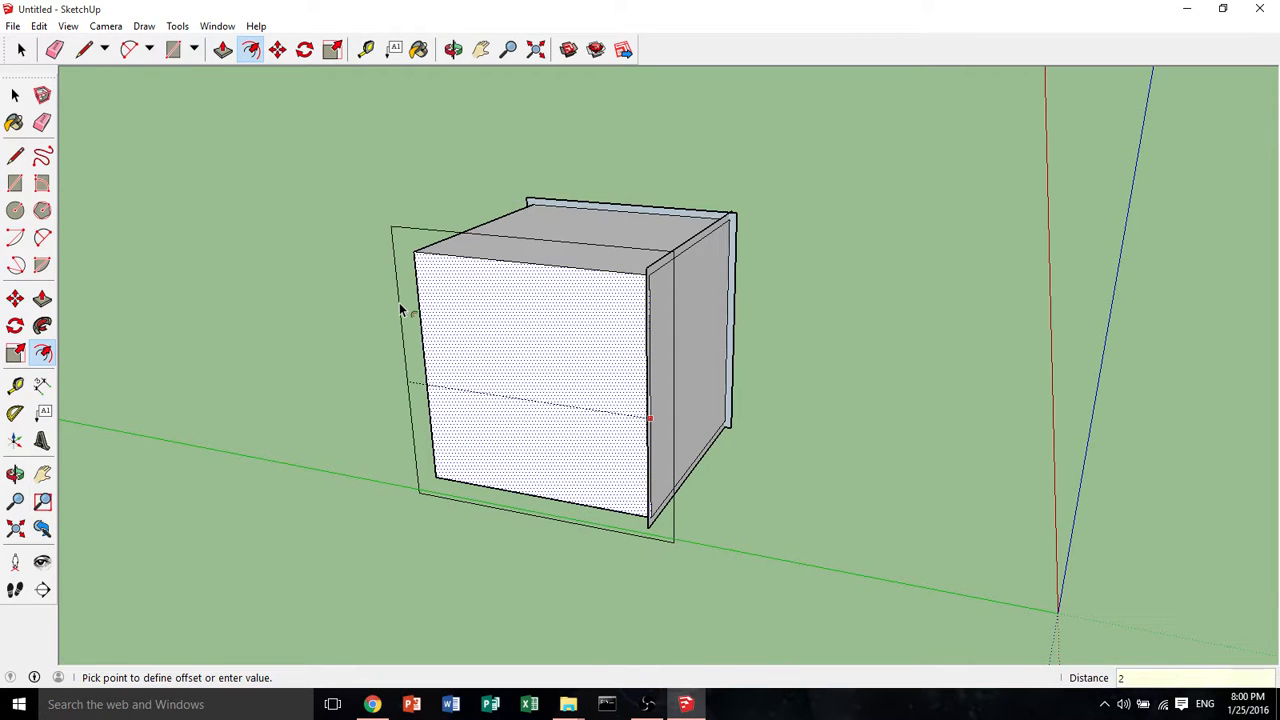
pyautogui.click(399, 302)
pyautogui.moveTo(781, 114); pyautogui.dragTo(1165, 101, button='middle')
pyautogui.moveTo(1118, 148); pyautogui.dragTo(823, 280, button='middle')
pyautogui.click(731, 266)
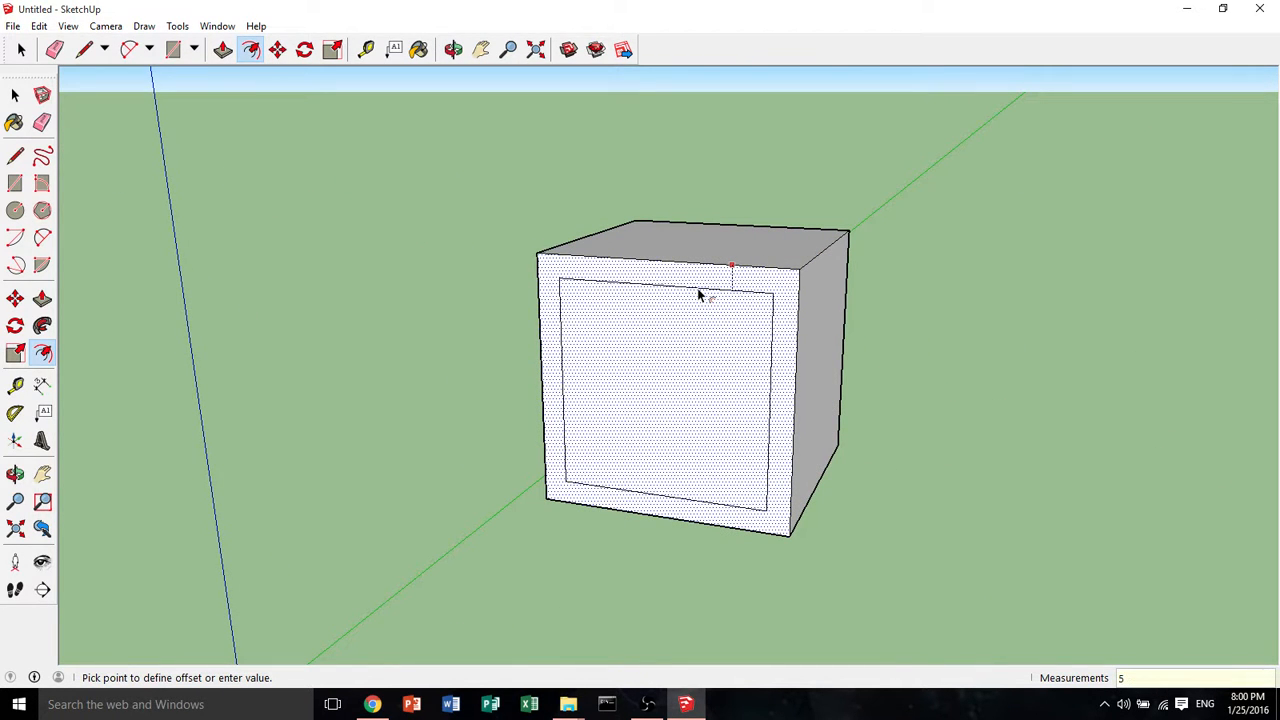
pyautogui.click(698, 291)
pyautogui.moveTo(1120, 238); pyautogui.dragTo(1060, 280, button='middle')
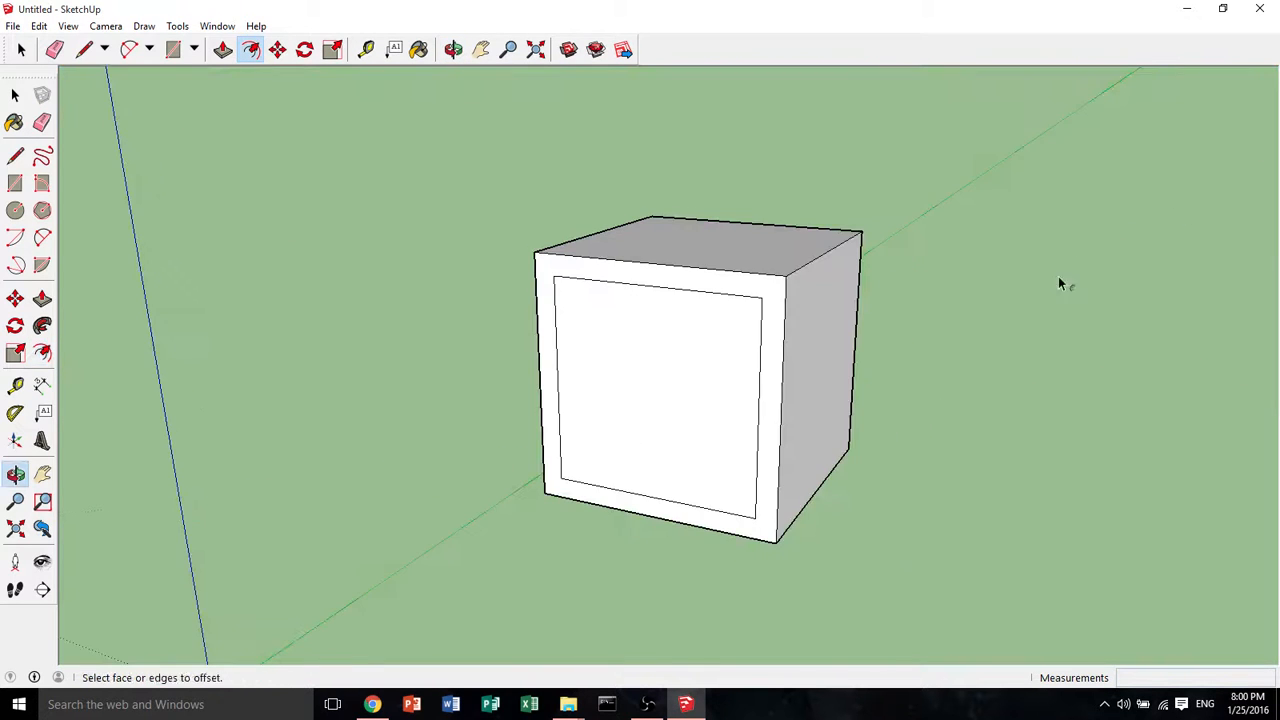
# Recess the inner panel of an offset face 2 deep with Push/Pull
pyautogui.moveTo(629, 354); pyautogui.dragTo(698, 391, button='middle')
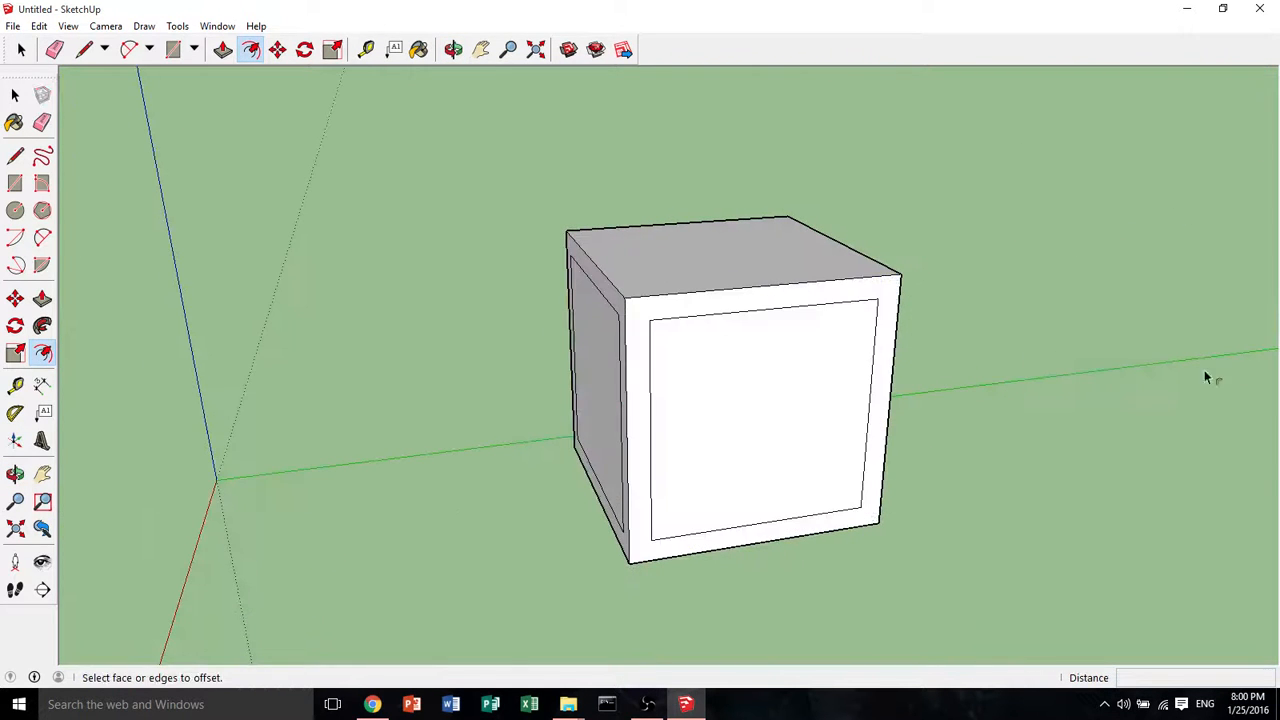
pyautogui.moveTo(1204, 370); pyautogui.dragTo(640, 430, button='middle')
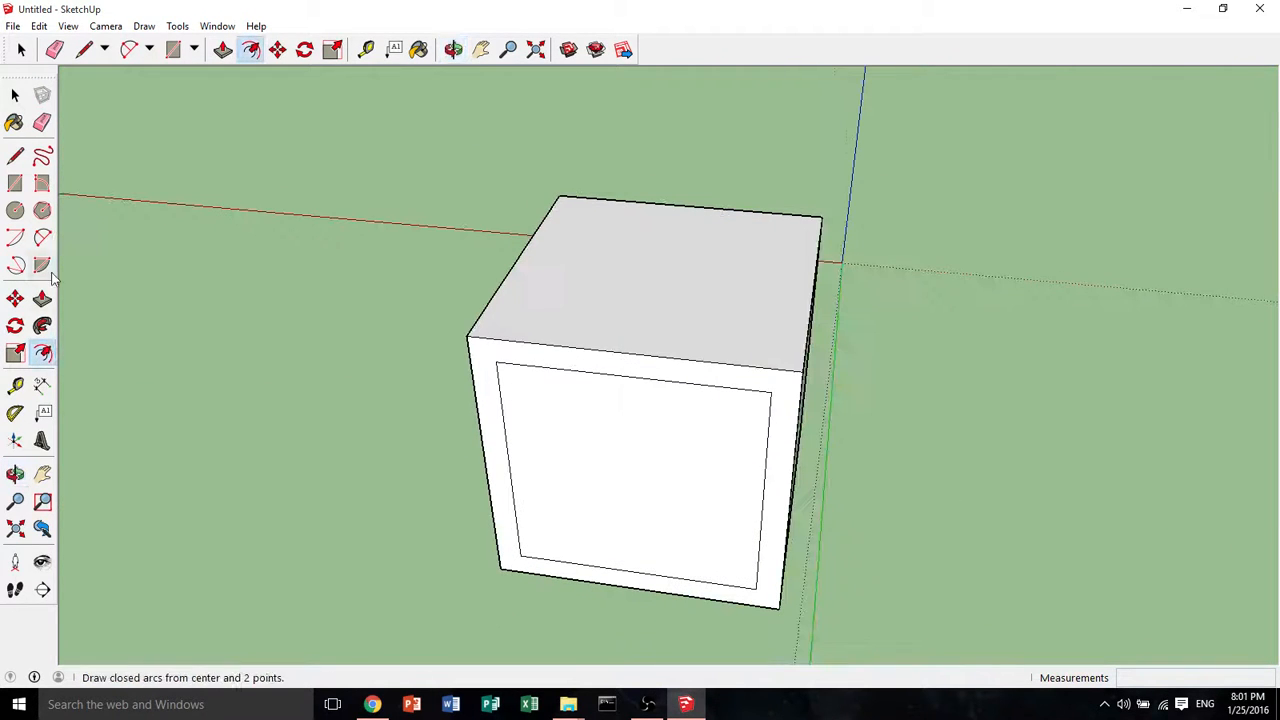
pyautogui.click(42, 298)
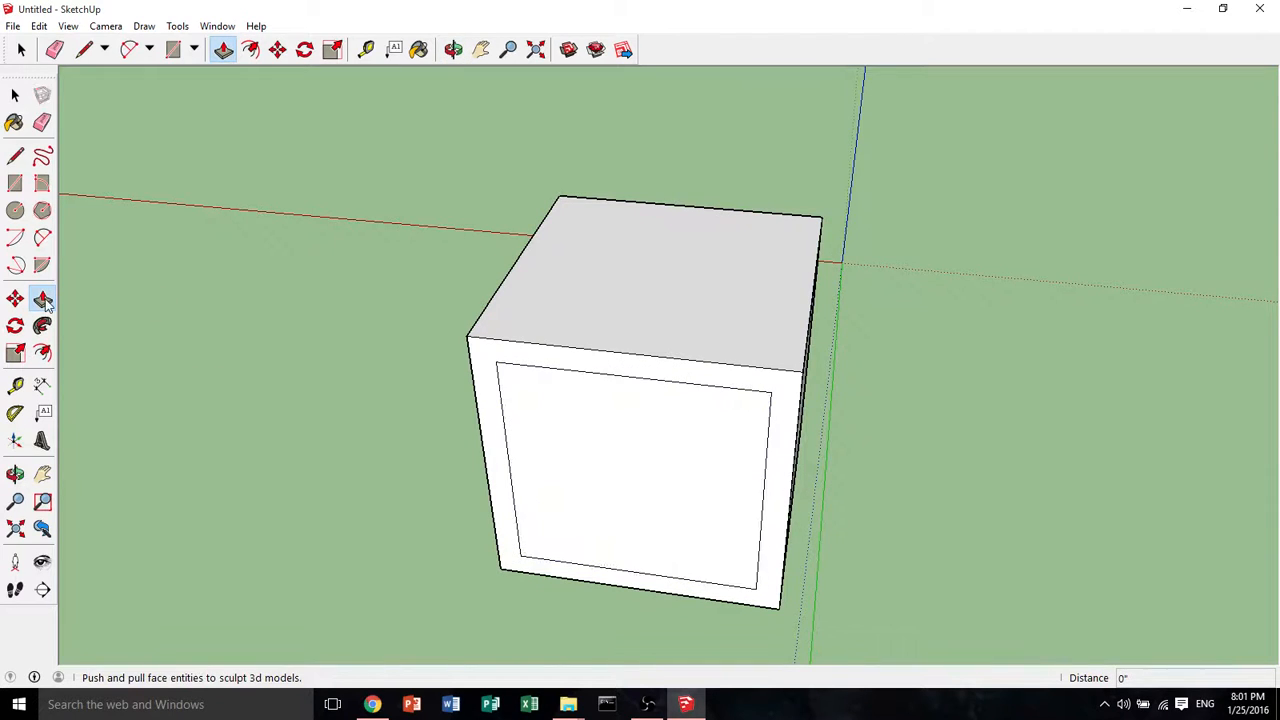
pyautogui.click(601, 457)
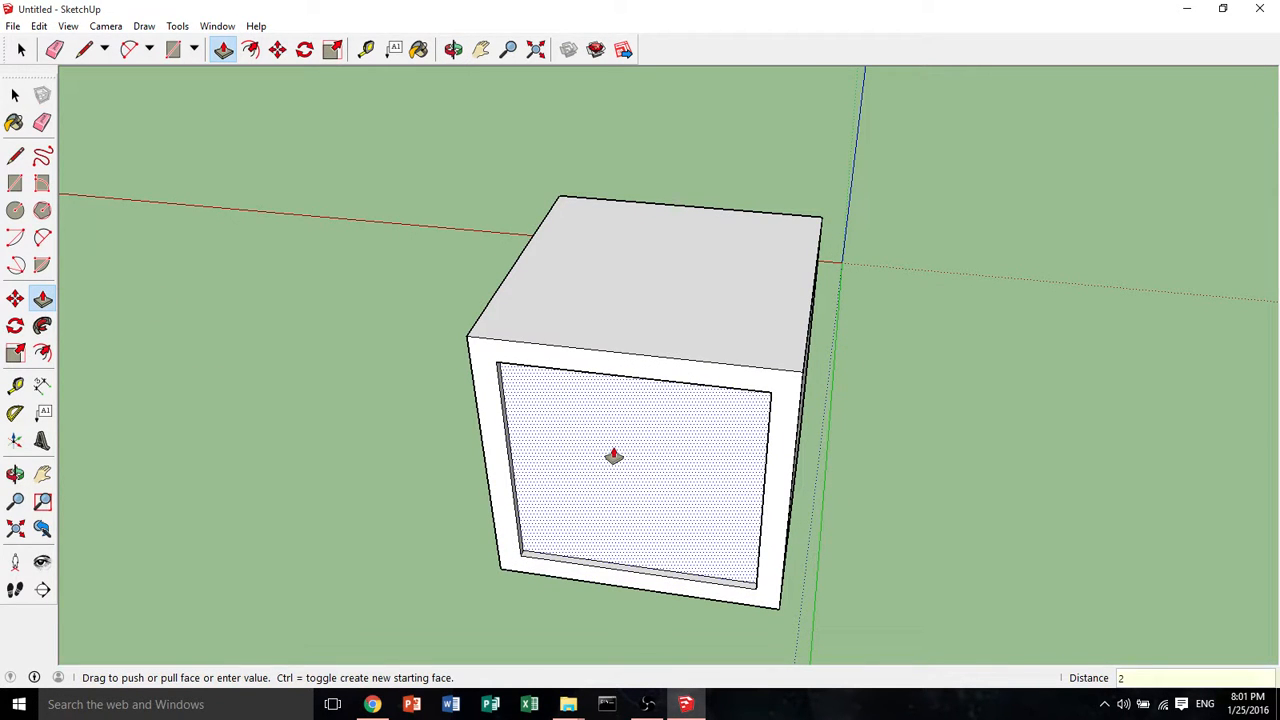
pyautogui.click(614, 457)
pyautogui.moveTo(654, 437); pyautogui.dragTo(749, 429, button='middle')
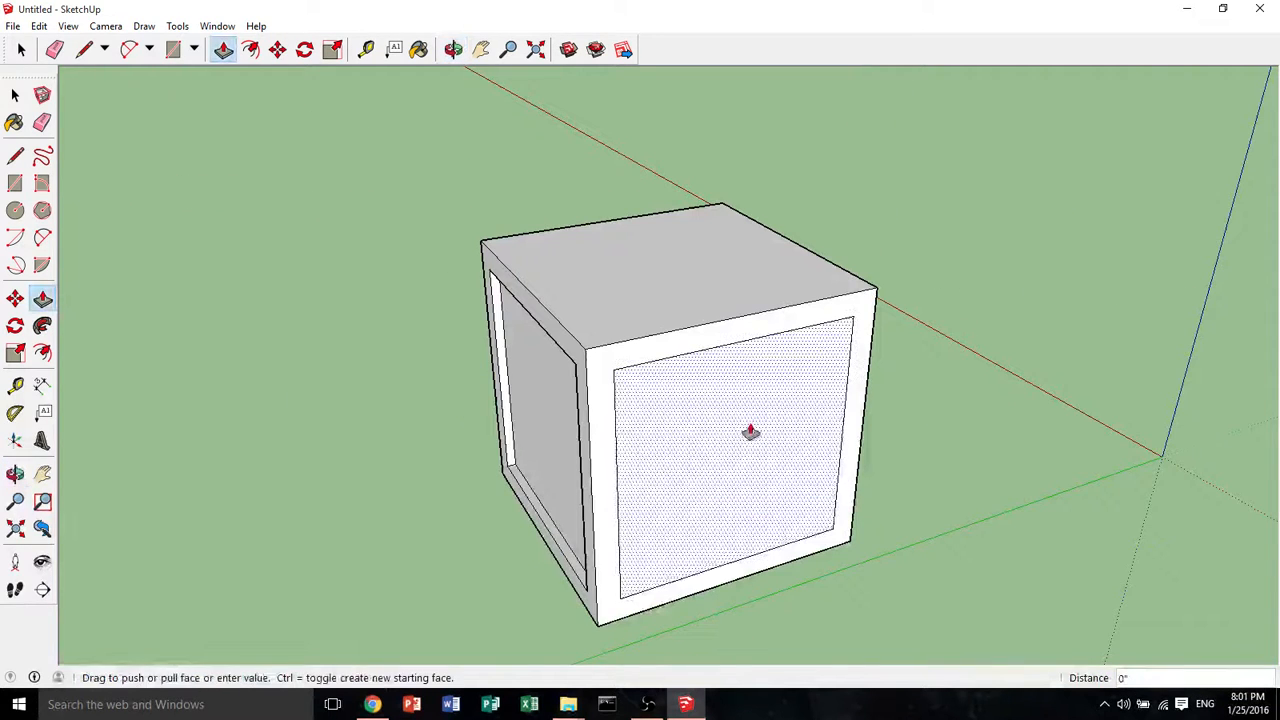
pyautogui.moveTo(954, 397); pyautogui.dragTo(440, 260, button='middle')
# Start saving the model under a new name and enter the file name Simple_Cube
pyautogui.click(12, 26)
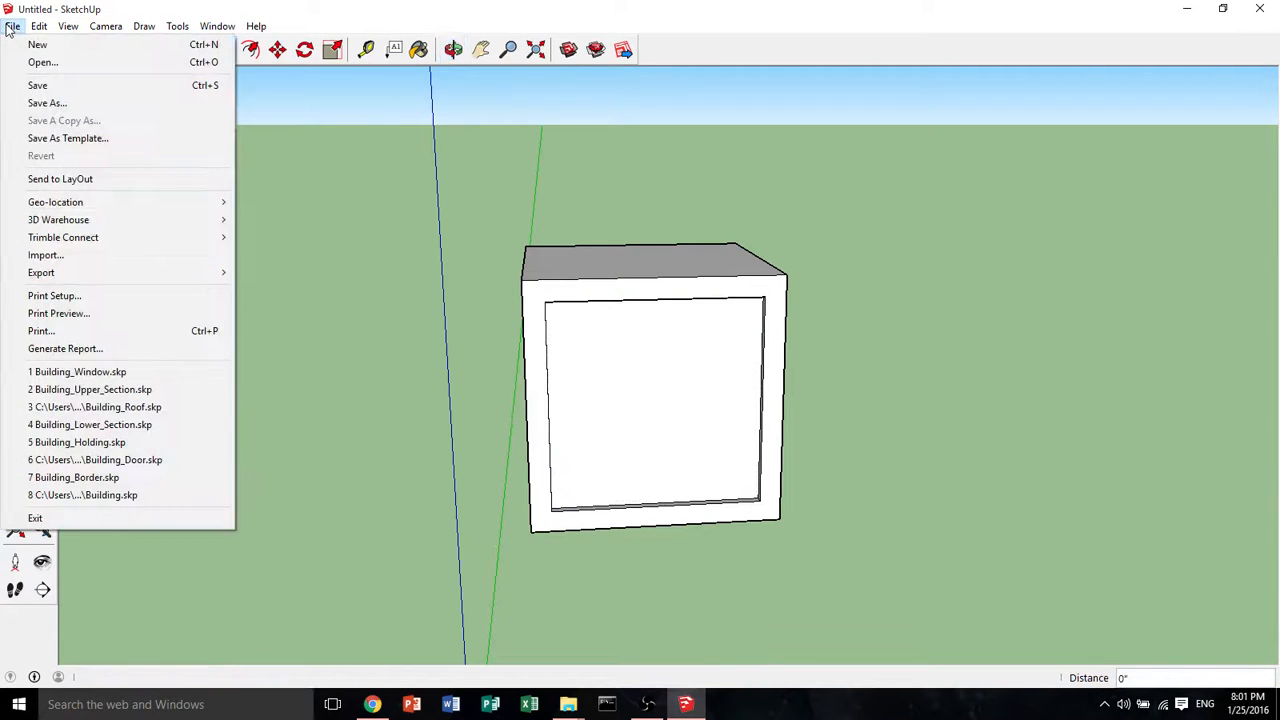
pyautogui.click(14, 105)
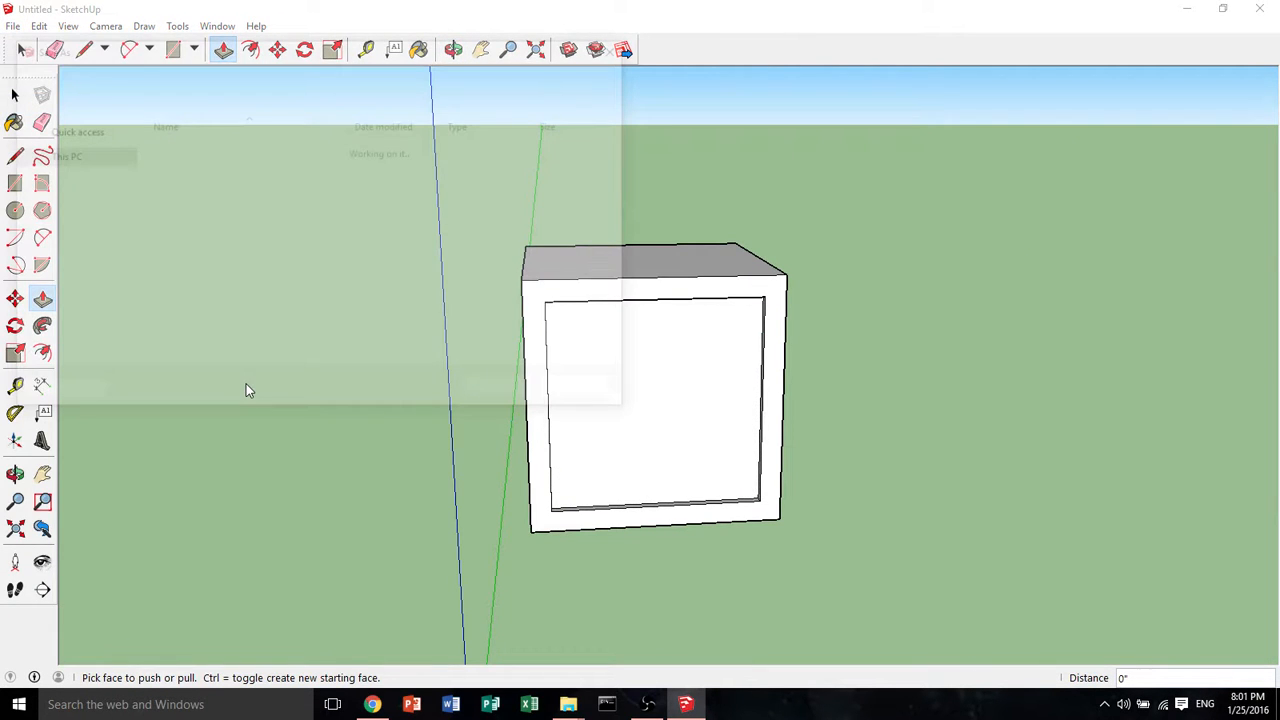
pyautogui.click(148, 336)
pyautogui.press('BackSpace')
pyautogui.press('BackSpace')
pyautogui.press('BackSpace')
pyautogui.press('BackSpace')
pyautogui.press('BackSpace')
pyautogui.press('BackSpace')
pyautogui.press('BackSpace')
pyautogui.press('BackSpace')
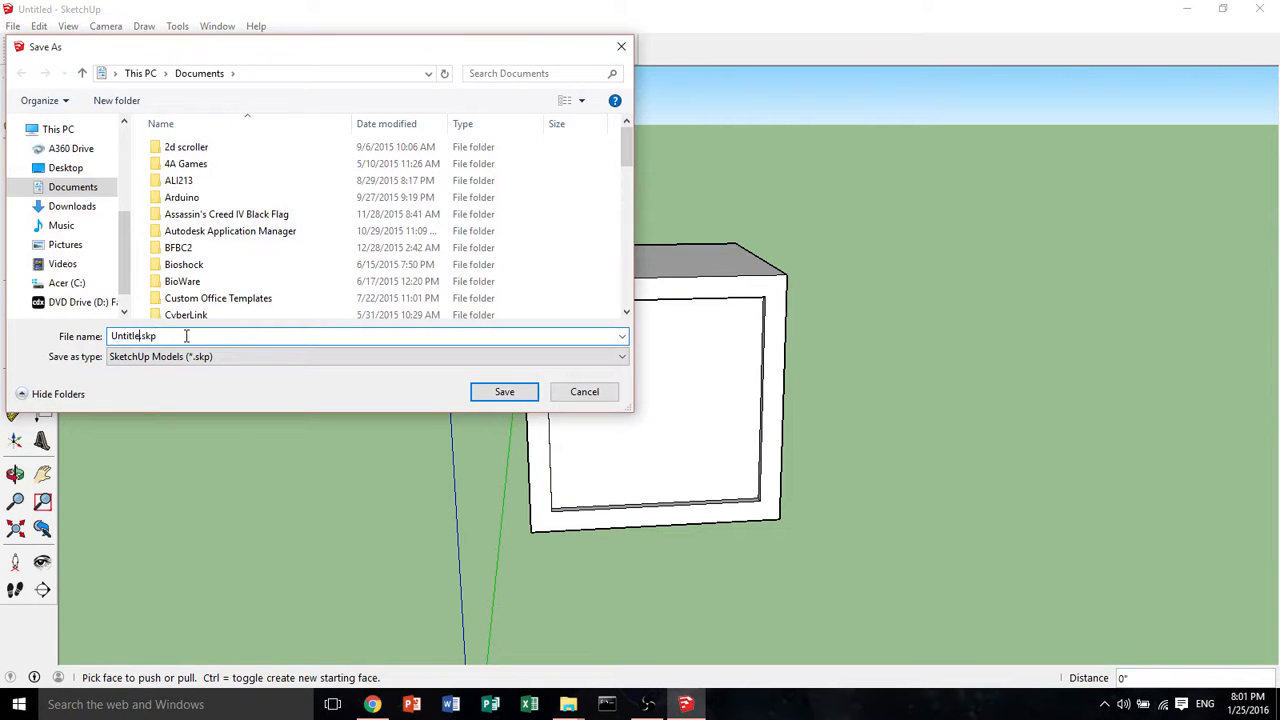
pyautogui.write('Simple_Cube')
# Save Simple_Cube.skp into the Desktop > 3D Design Programs > Save Files > Meshes > Meshes .skp folder
pyautogui.click(55, 167)
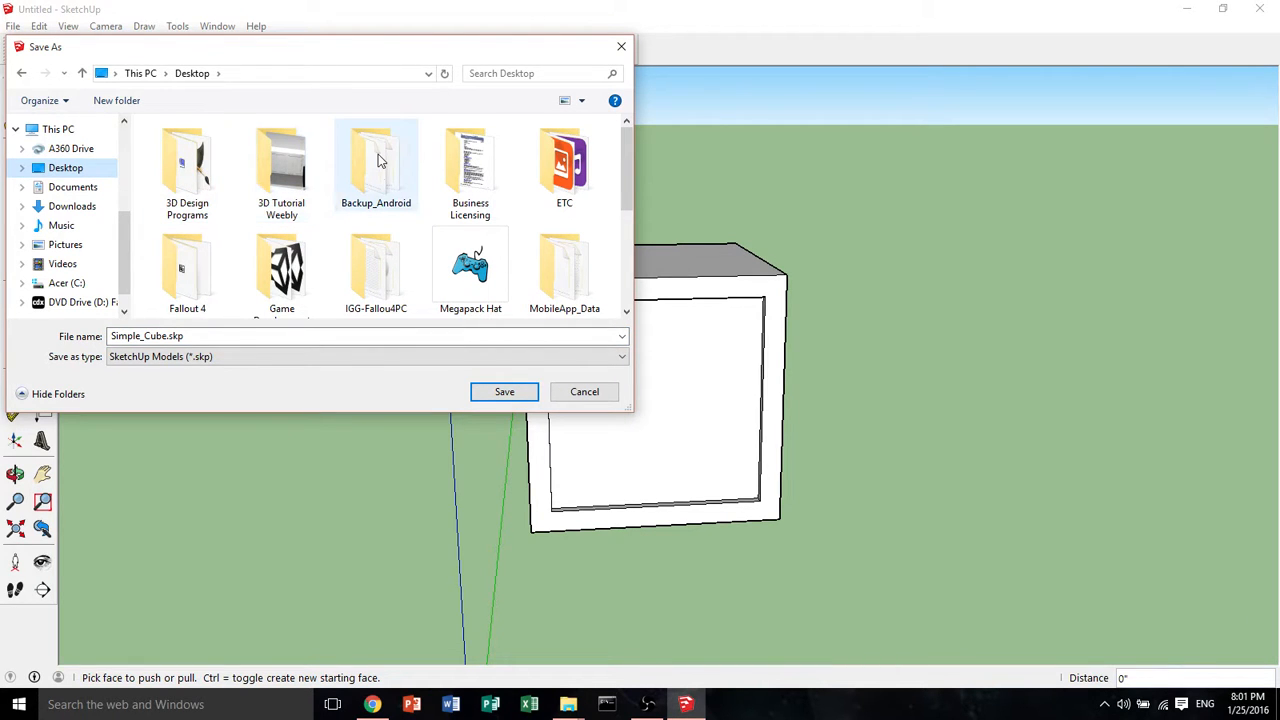
pyautogui.scroll(-1, 378, 160)
pyautogui.scroll(-3, 378, 160)
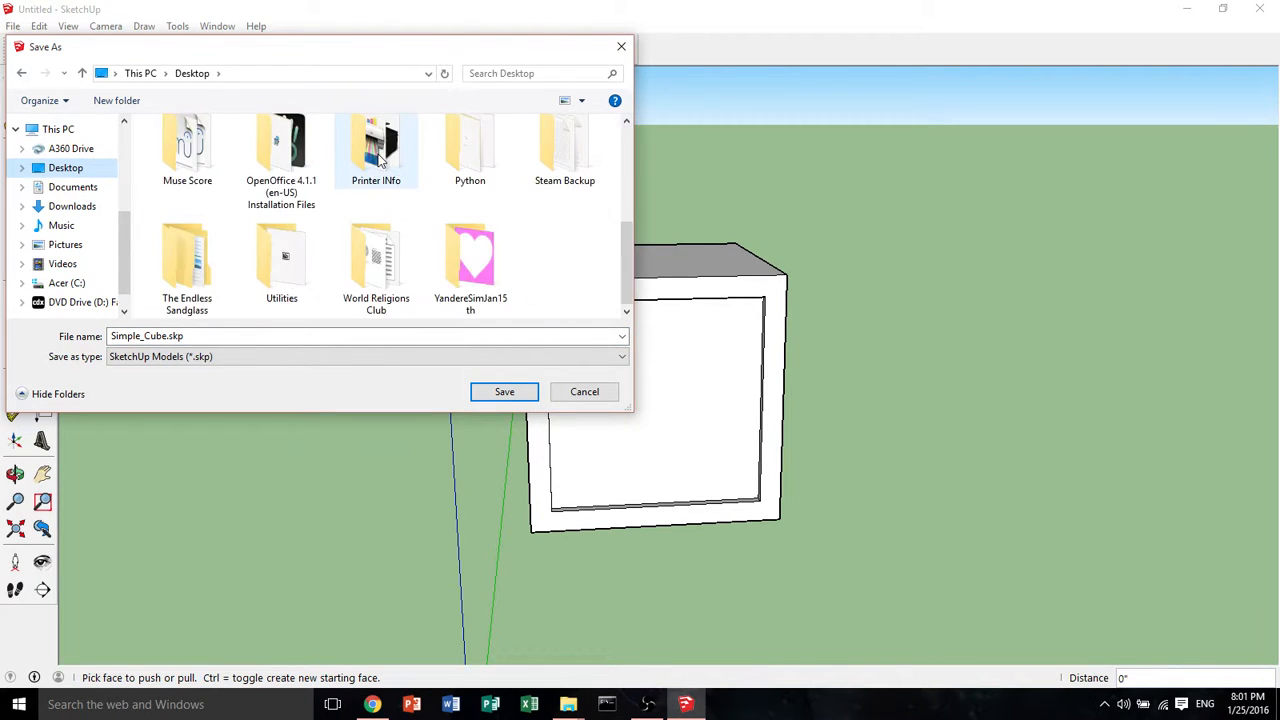
pyautogui.scroll(5, 385, 162)
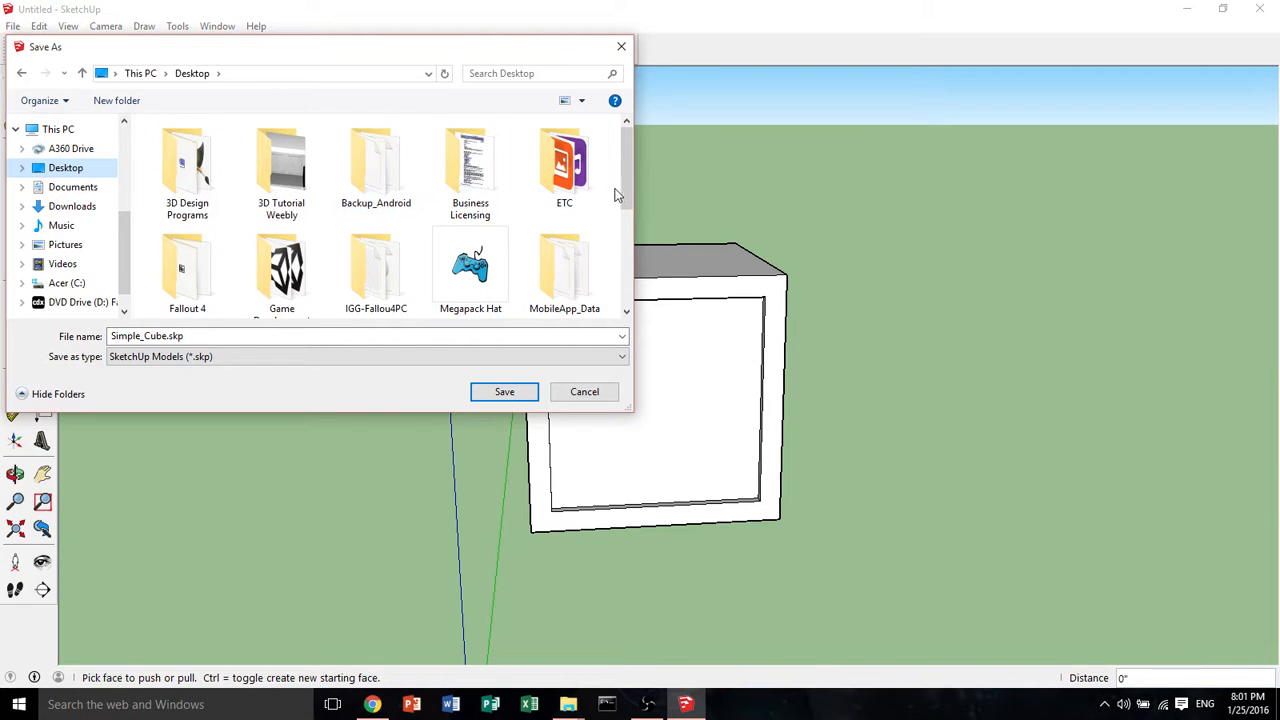
pyautogui.moveTo(624, 176); pyautogui.dragTo(631, 216)
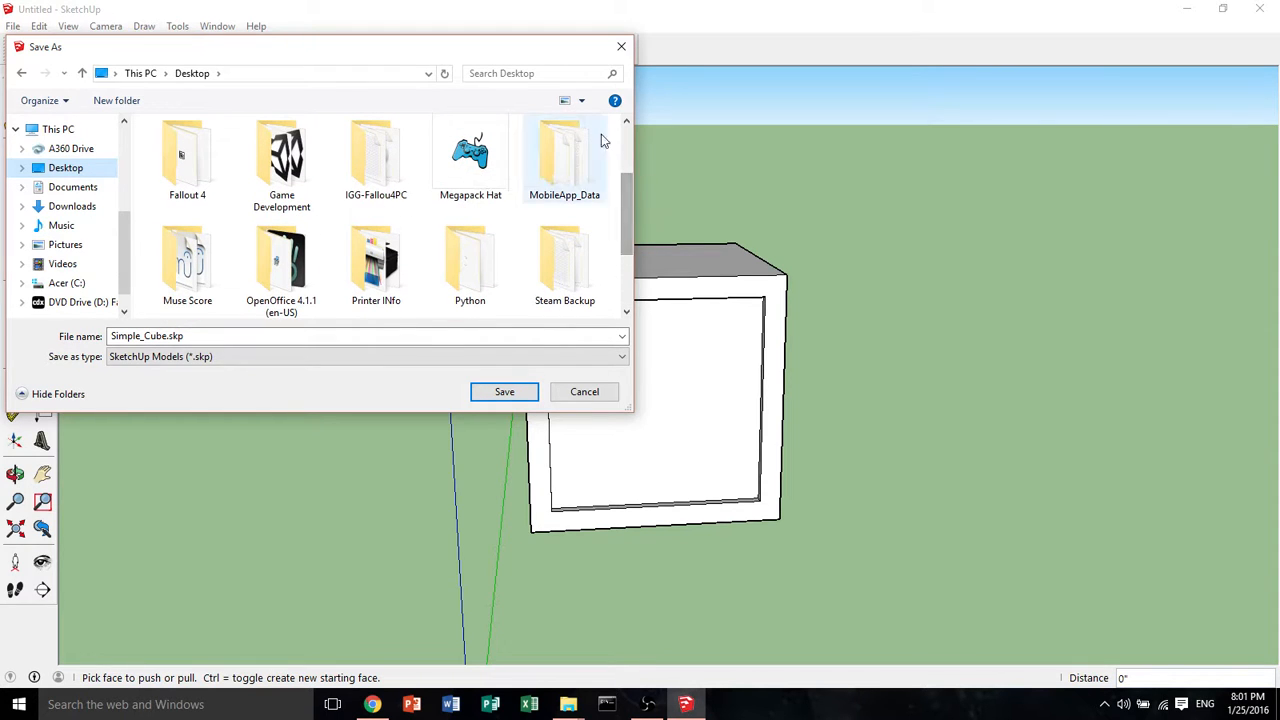
pyautogui.moveTo(628, 242); pyautogui.dragTo(629, 182)
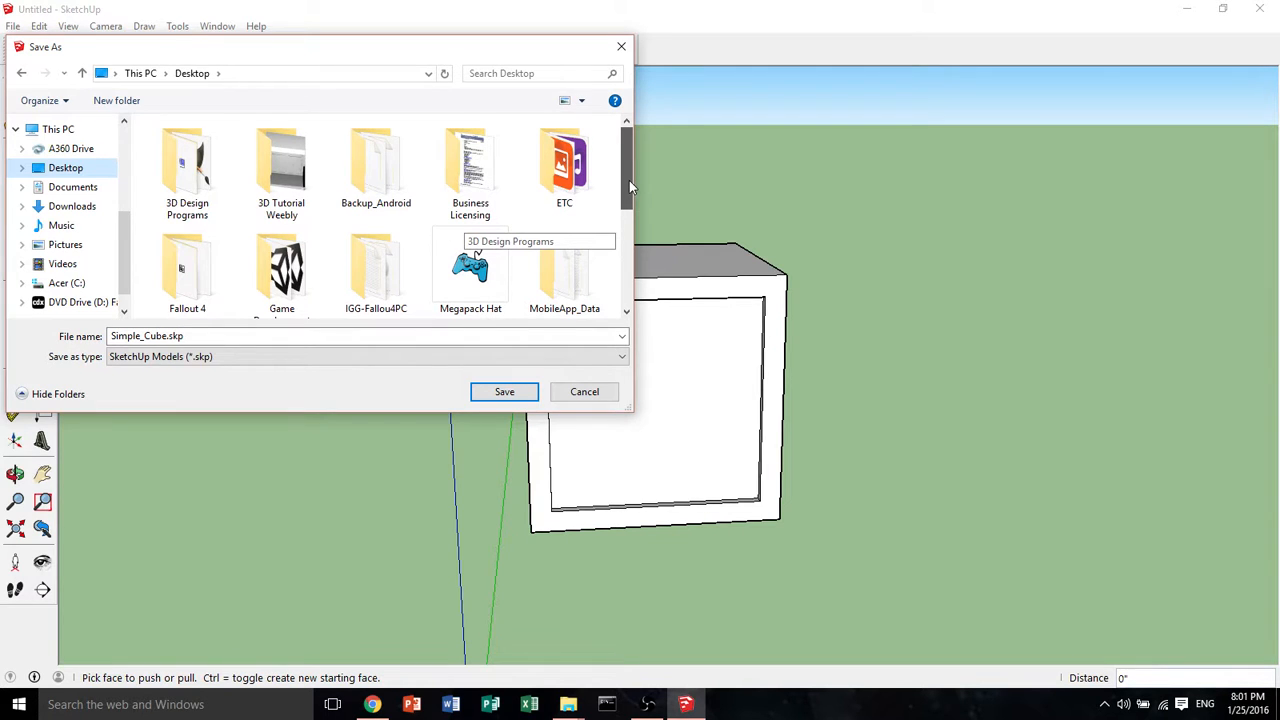
pyautogui.doubleClick(181, 190)
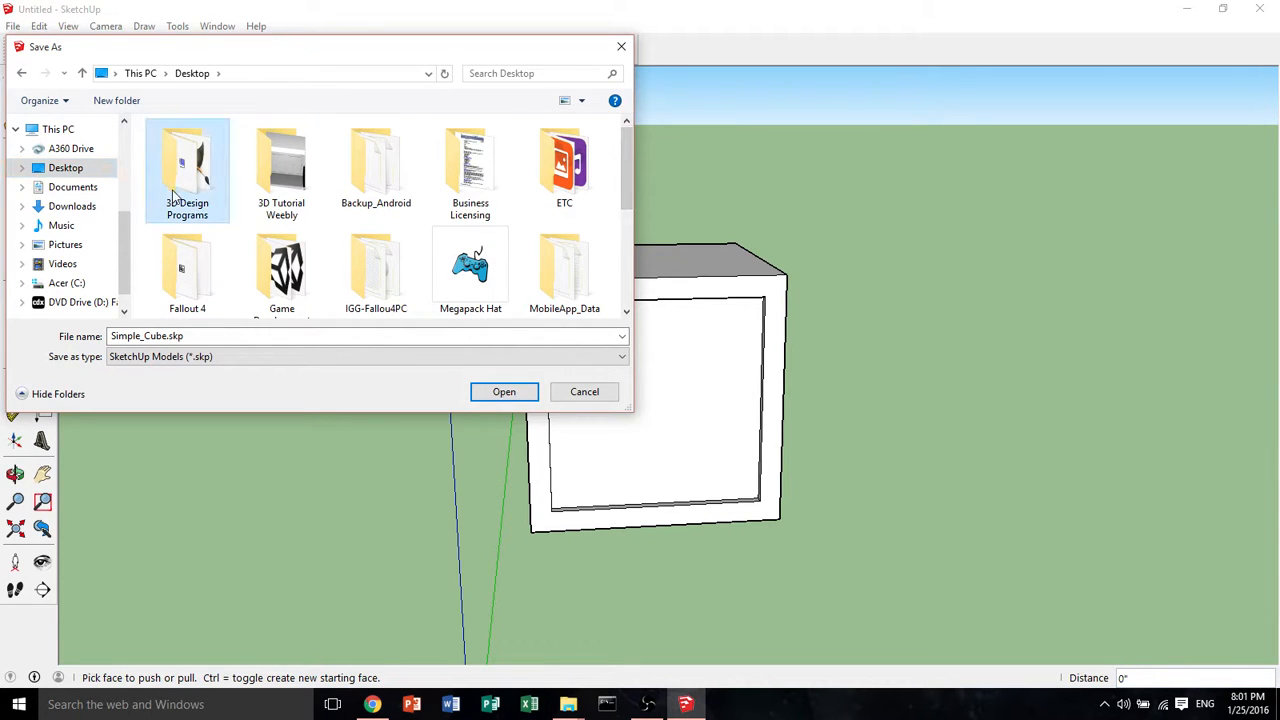
pyautogui.doubleClick(190, 148)
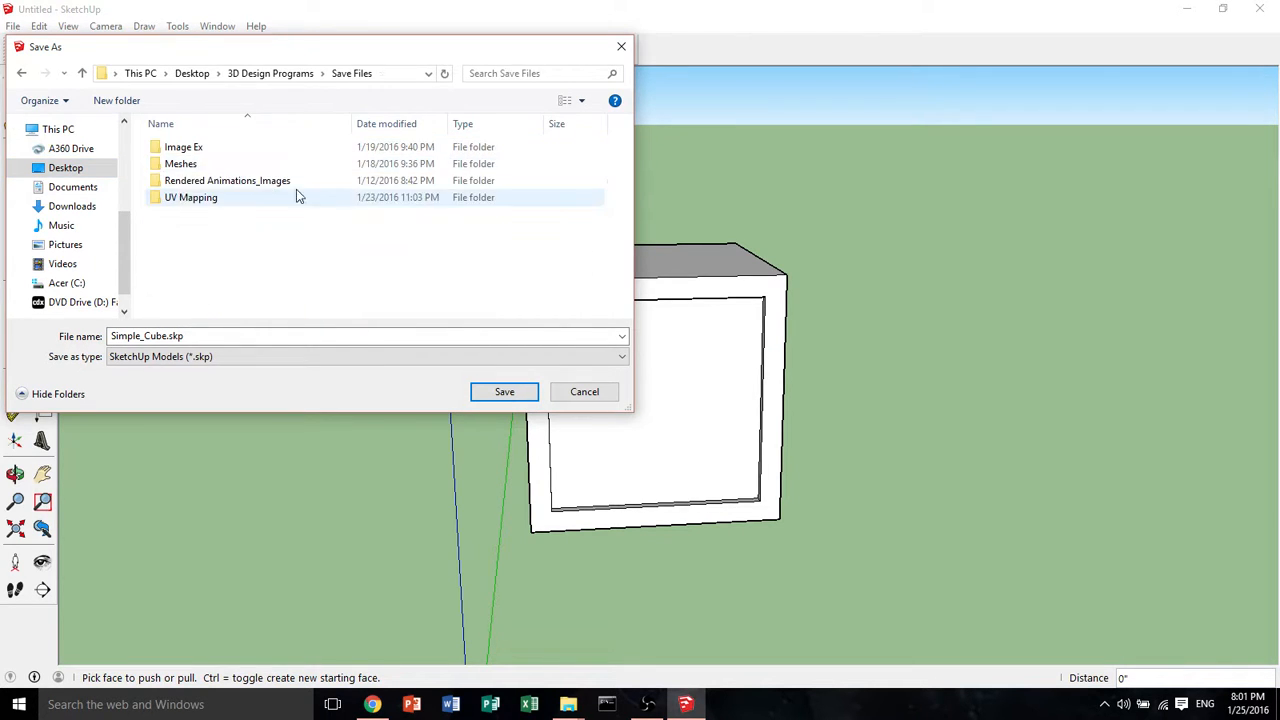
pyautogui.doubleClick(205, 167)
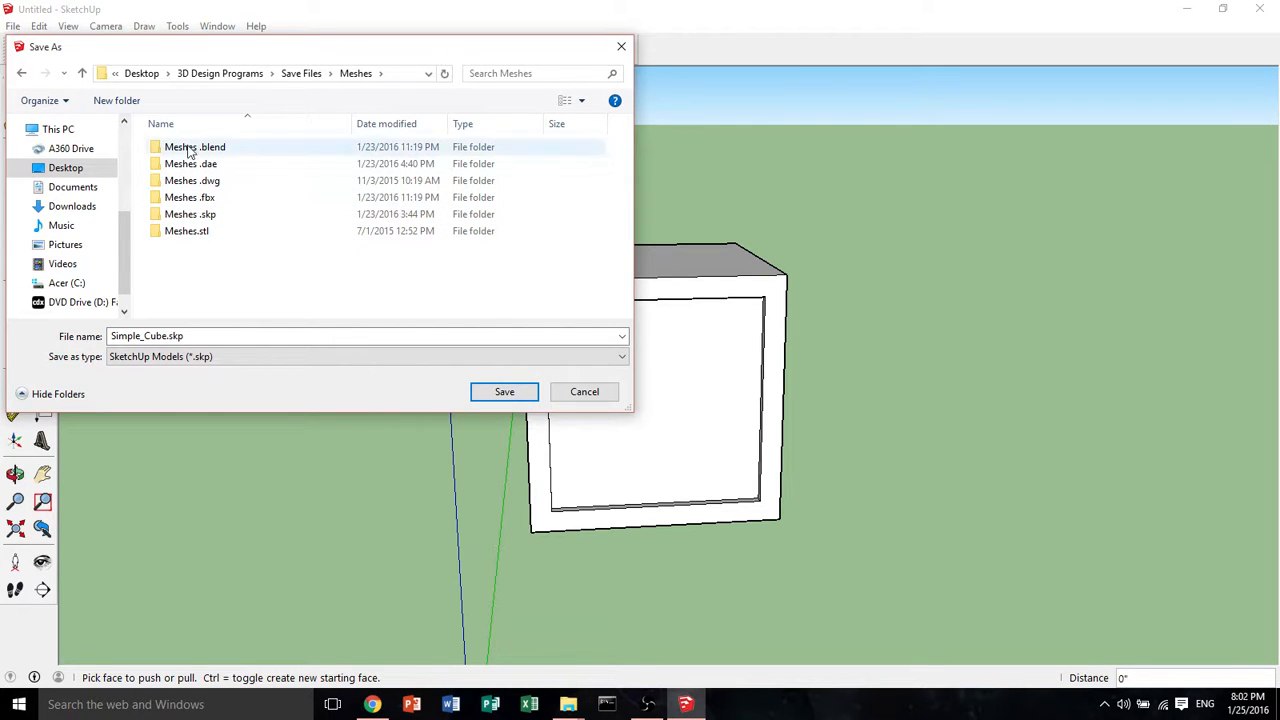
pyautogui.click(222, 230)
pyautogui.doubleClick(218, 214)
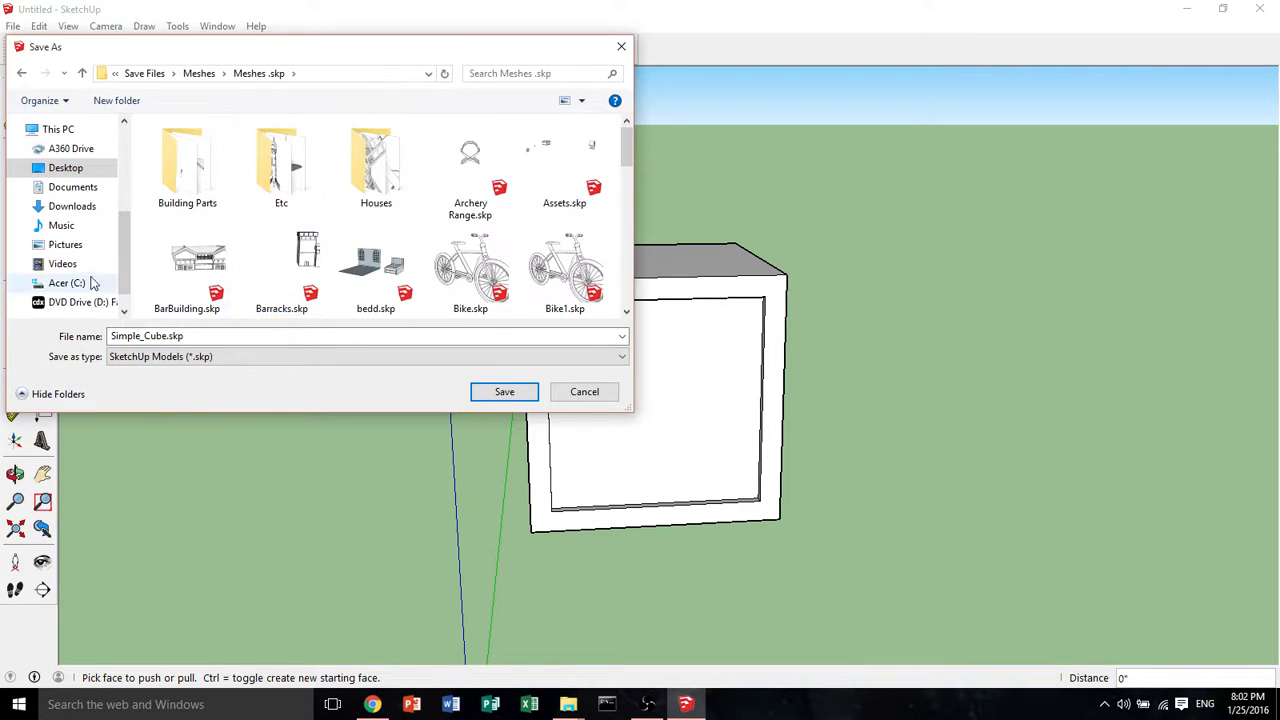
pyautogui.click(498, 392)
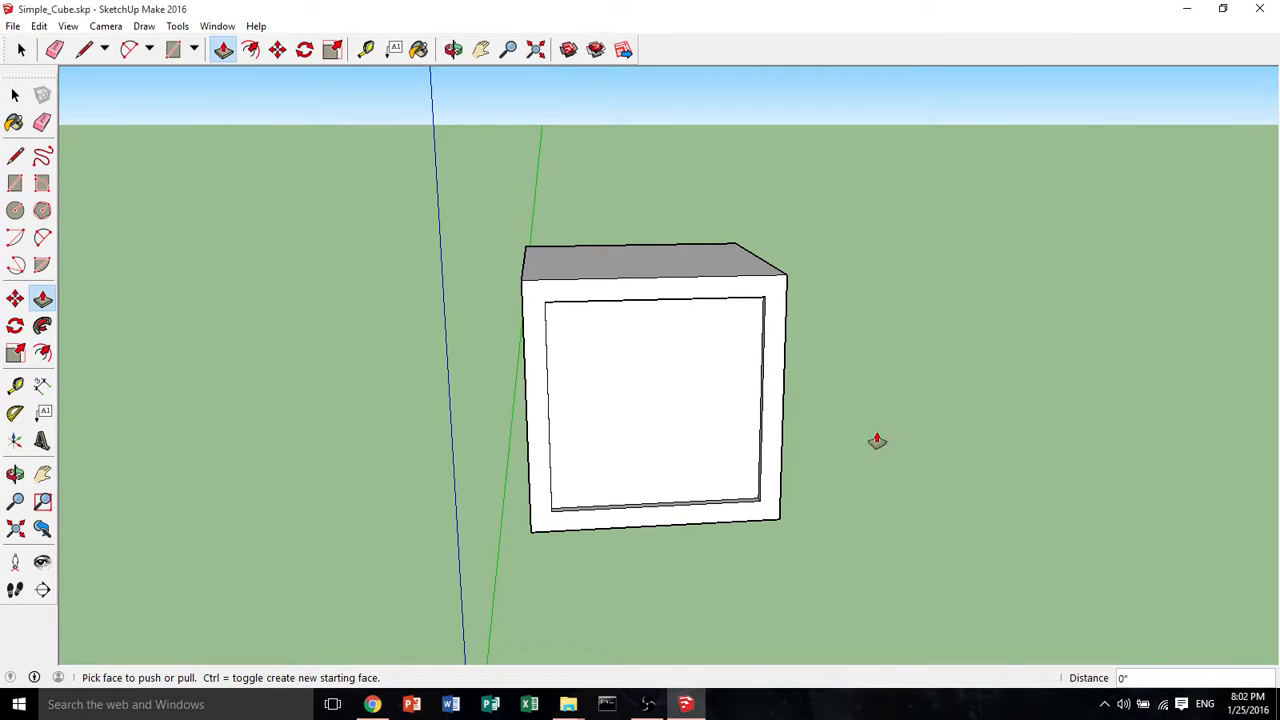
# Start exporting the model as a 3D model with the COLLADA File (*.dae) type
pyautogui.moveTo(877, 441); pyautogui.dragTo(632, 520, button='middle')
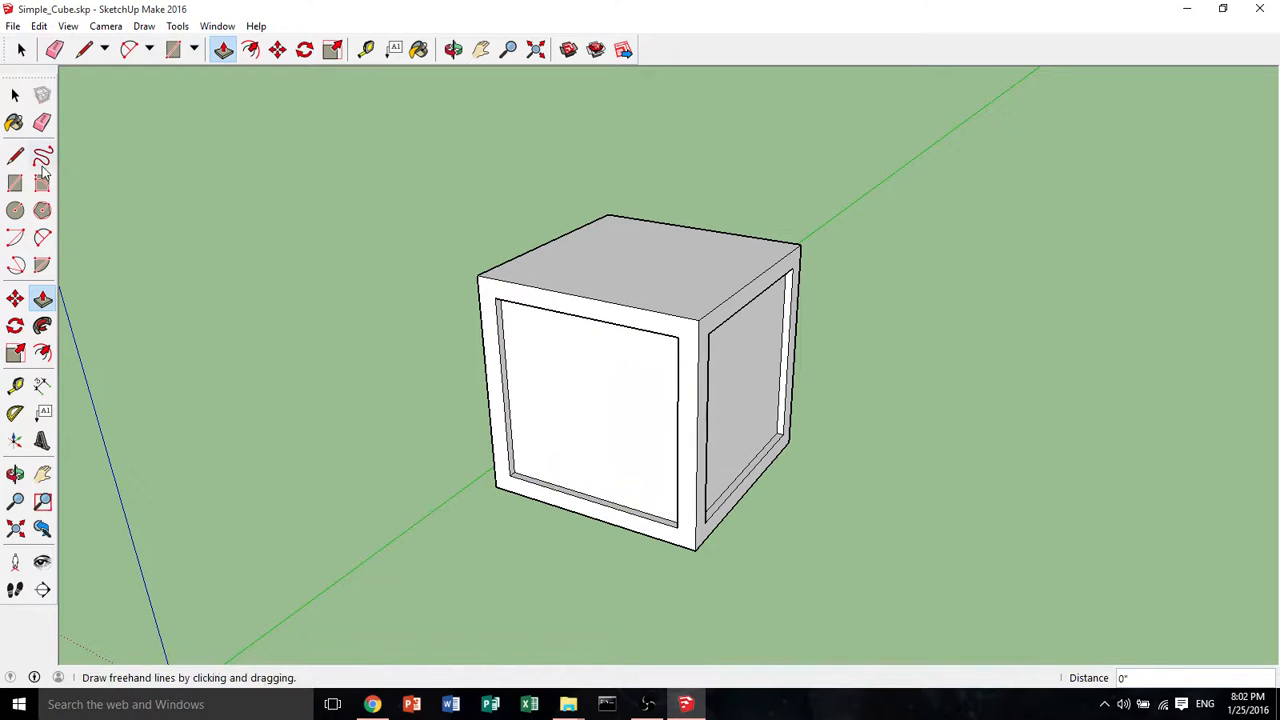
pyautogui.click(13, 26)
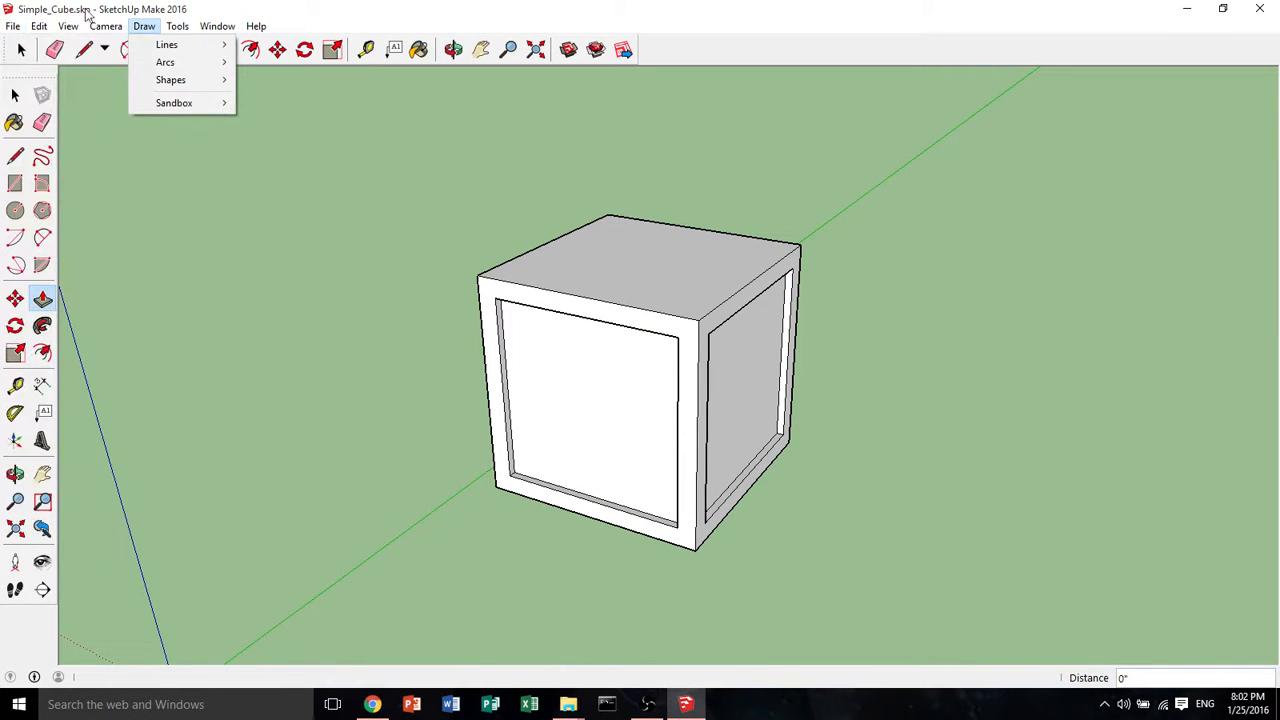
pyautogui.click(13, 26)
pyautogui.click(13, 26)
pyautogui.click(13, 26)
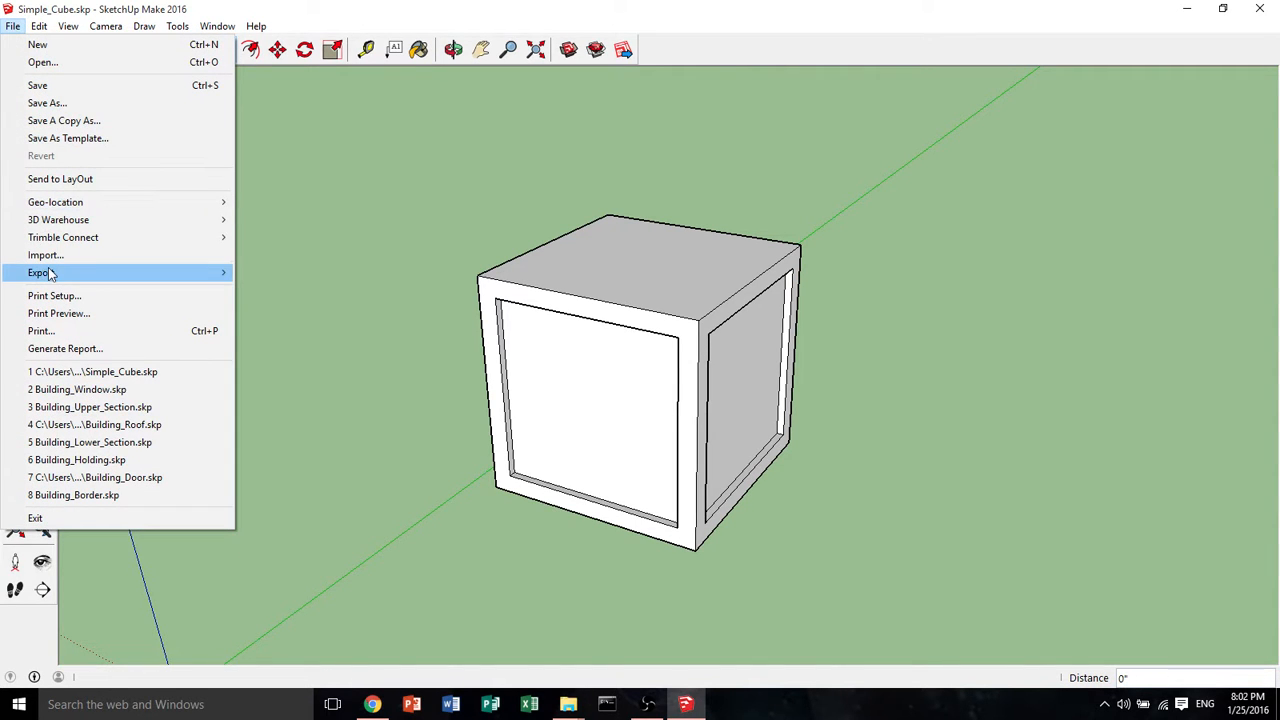
pyautogui.moveTo(52, 275)
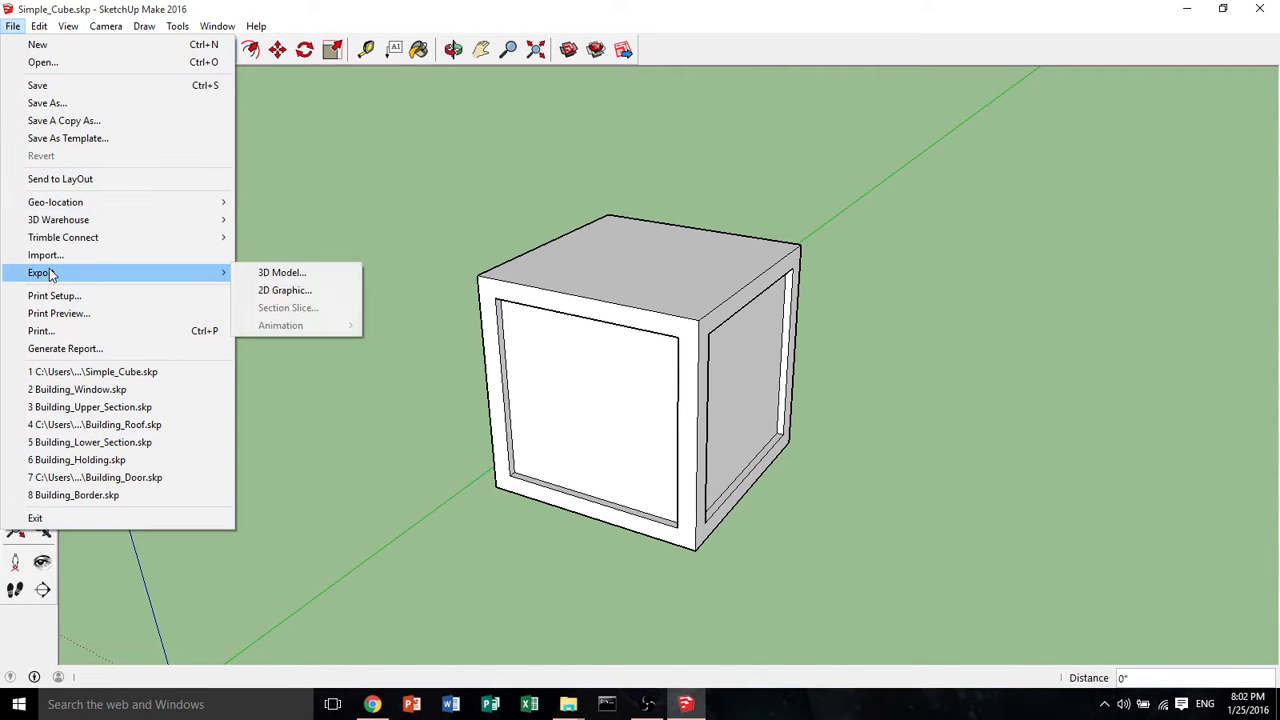
pyautogui.click(280, 273)
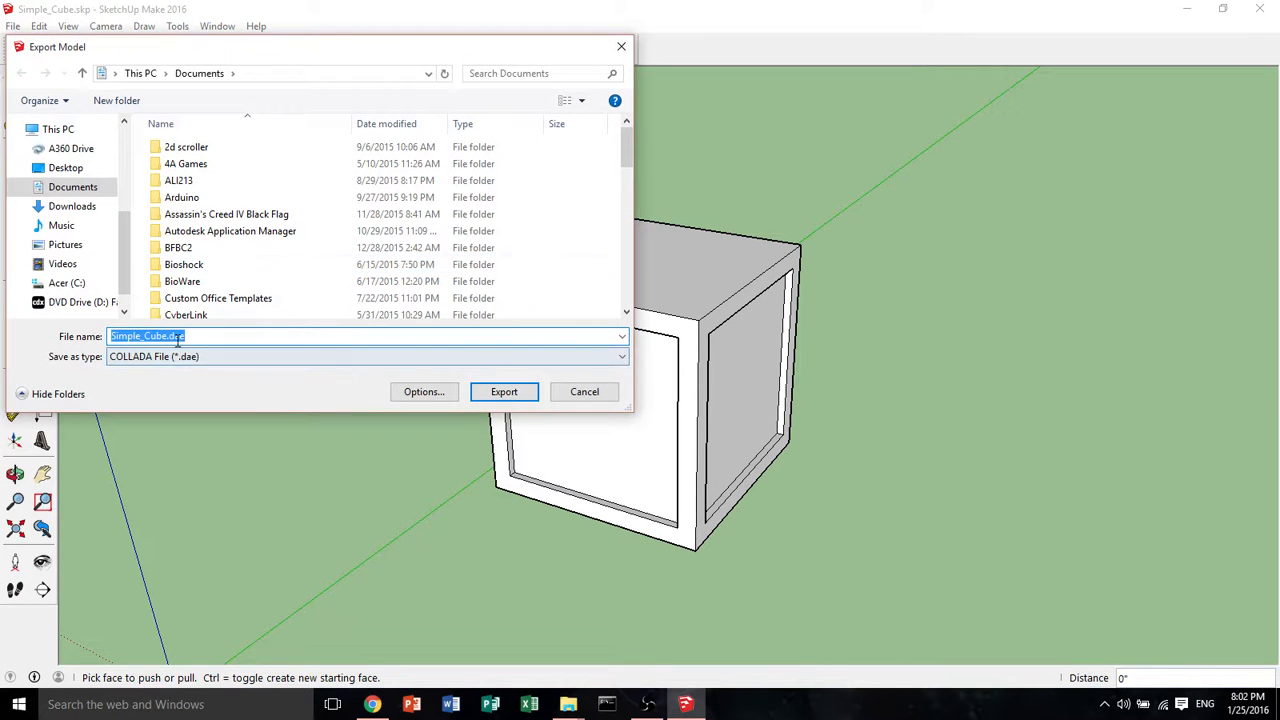
pyautogui.click(220, 358)
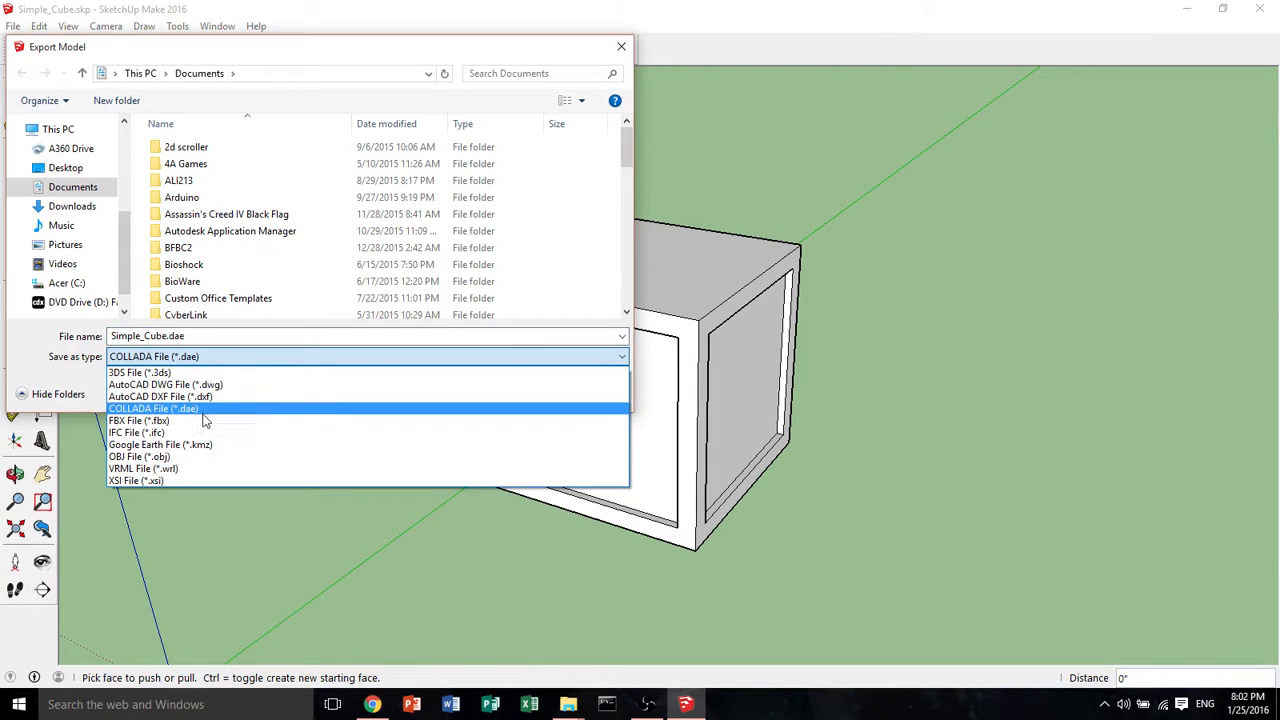
pyautogui.click(187, 409)
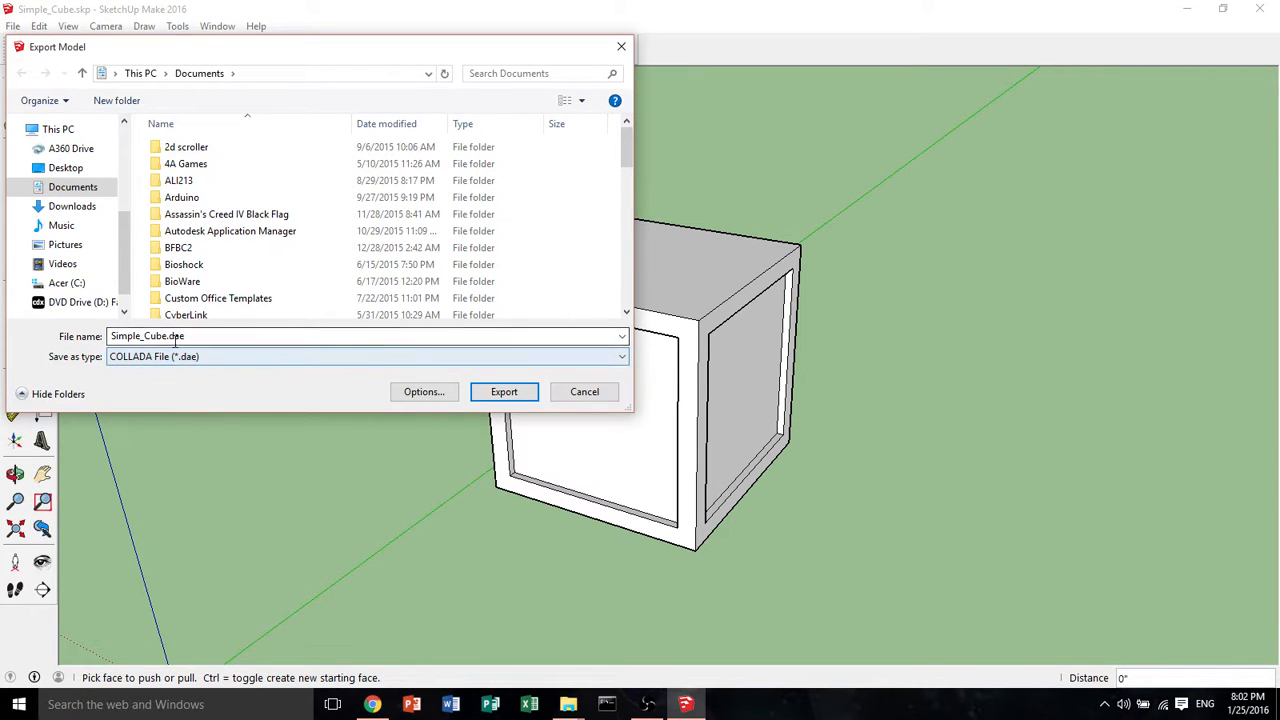
pyautogui.click(196, 364)
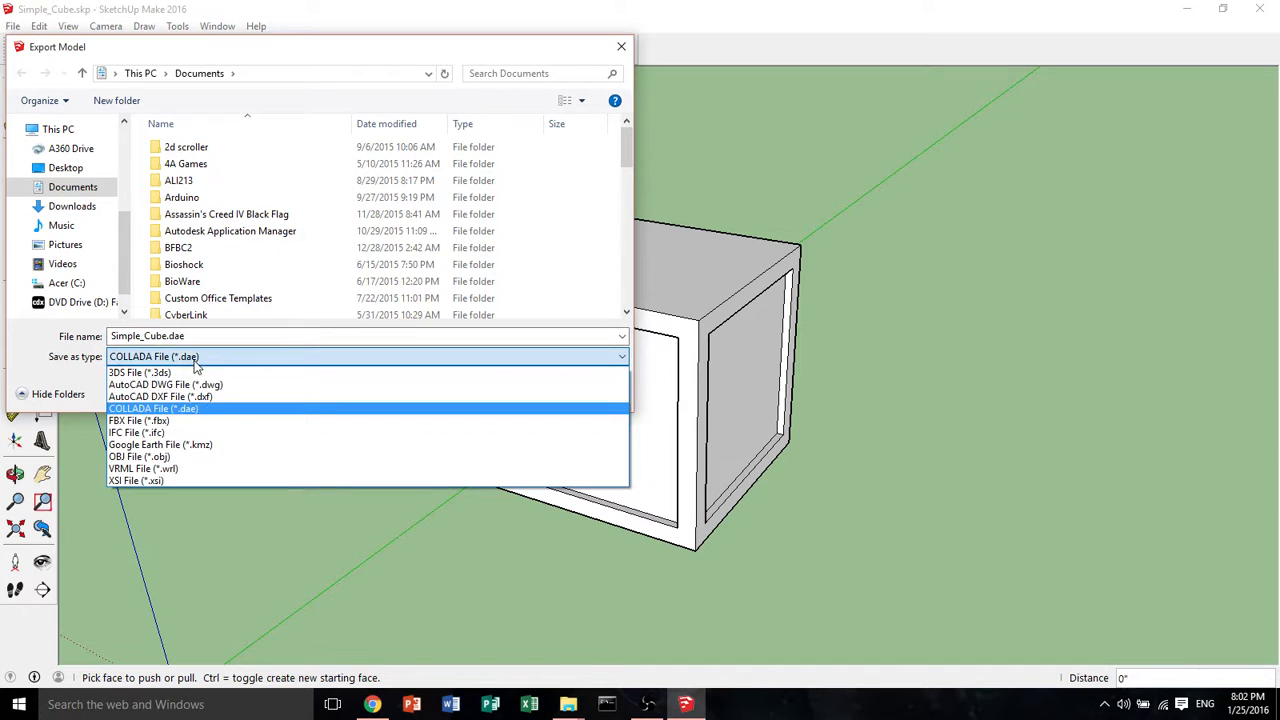
pyautogui.click(175, 411)
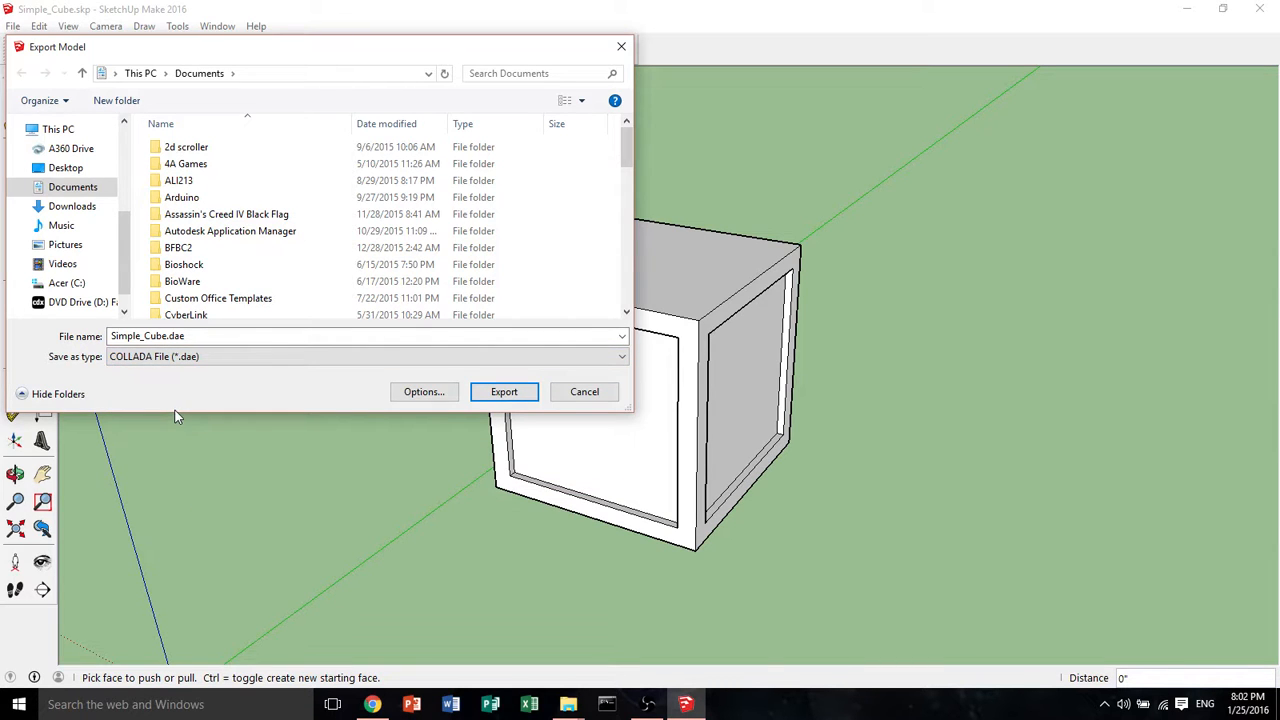
# Export Simple_Cube.dae into the Desktop > 3D Design Programs > Save Files > Meshes > Meshes .dae folder
pyautogui.click(62, 167)
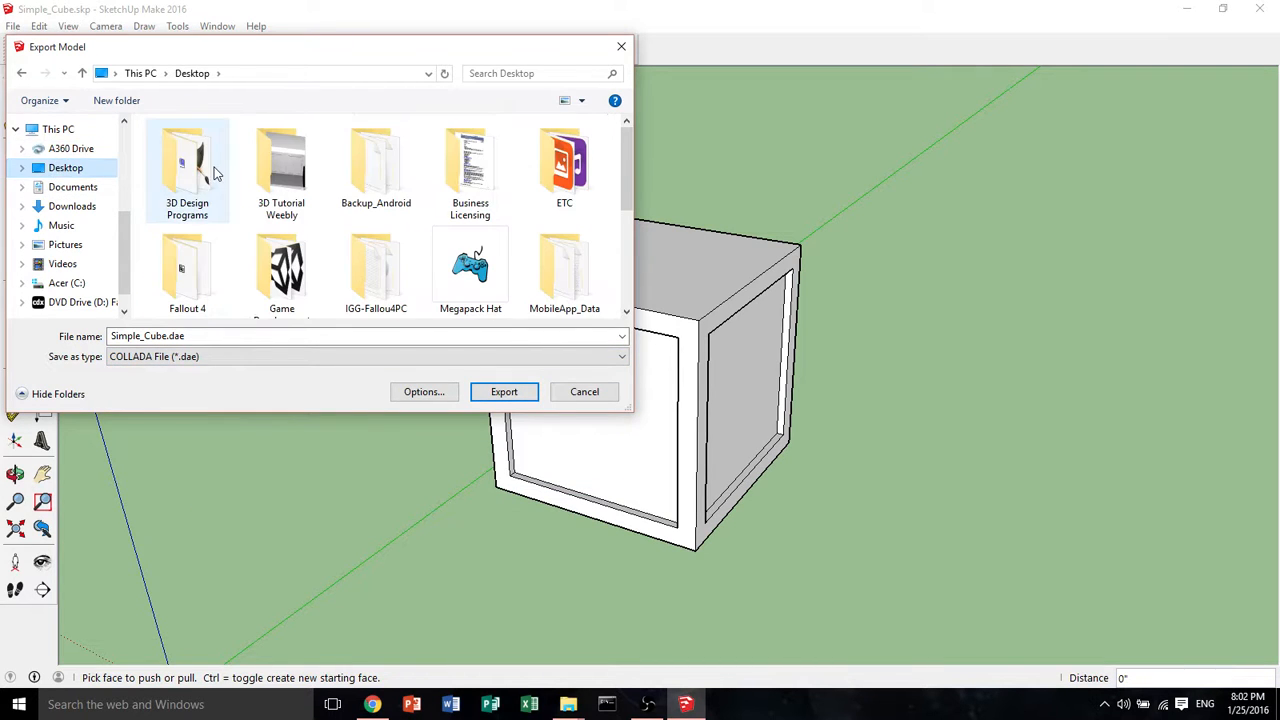
pyautogui.doubleClick(213, 174)
pyautogui.doubleClick(192, 148)
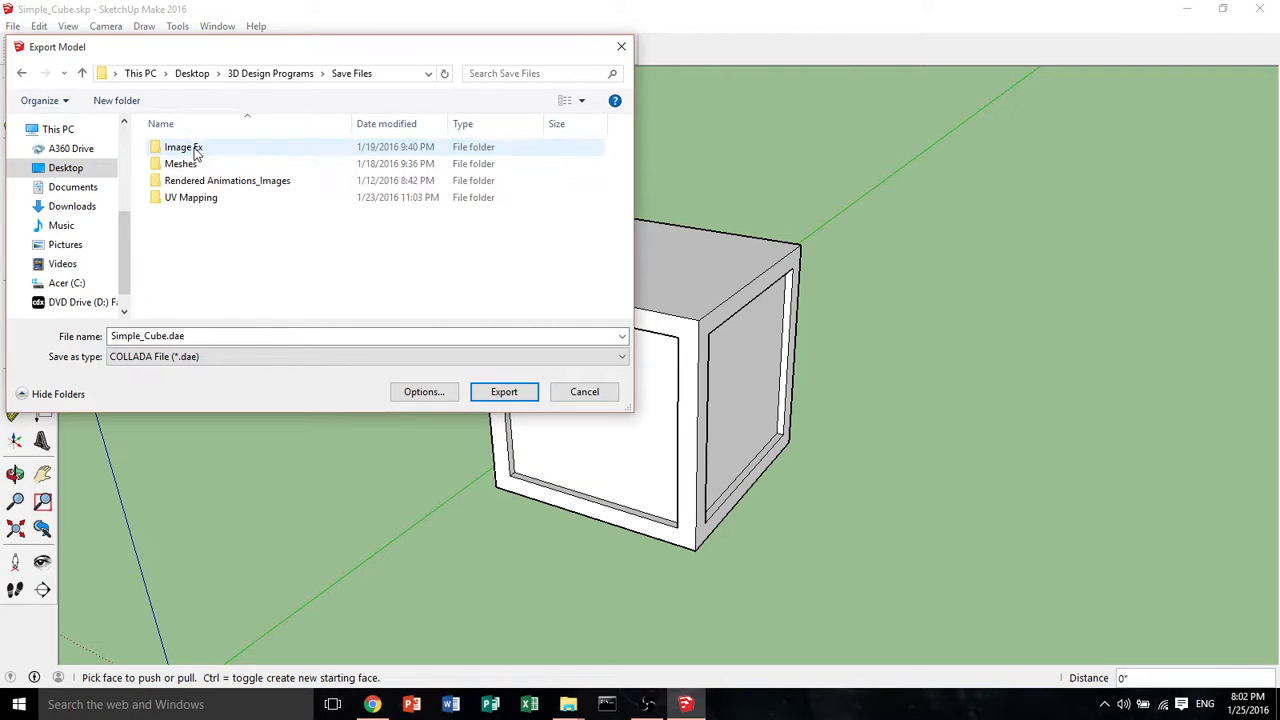
pyautogui.doubleClick(194, 164)
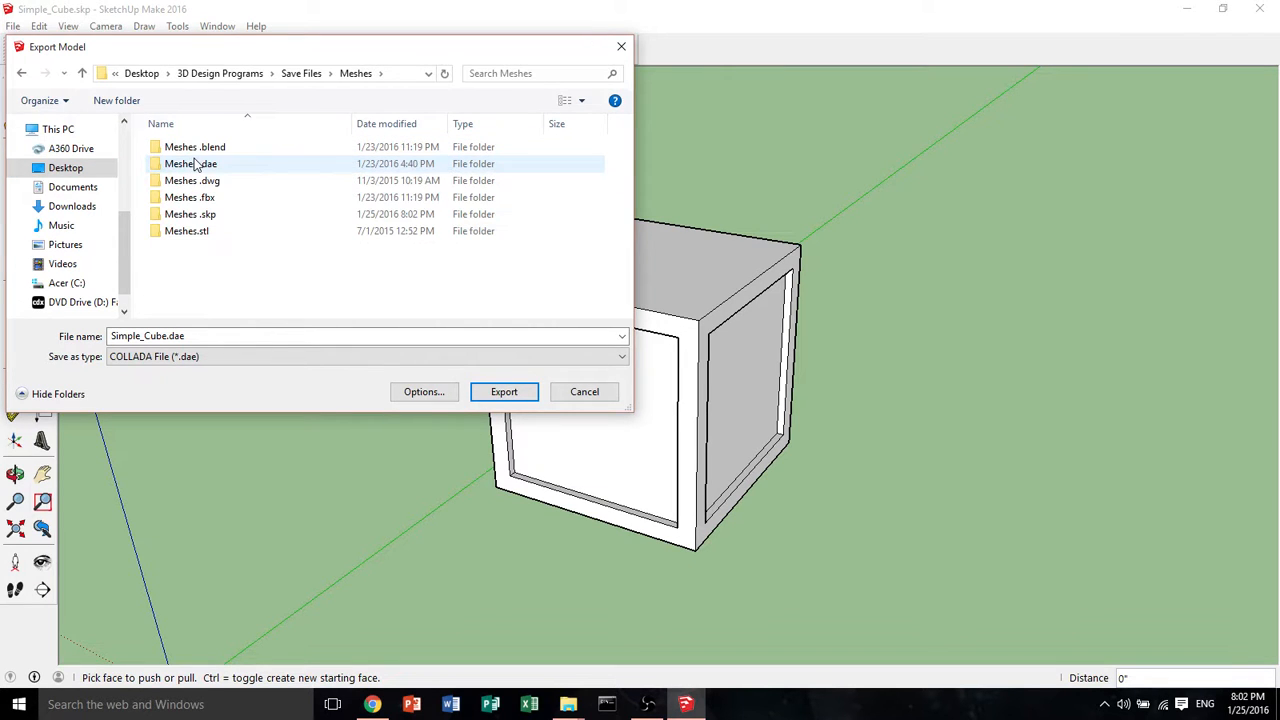
pyautogui.doubleClick(195, 164)
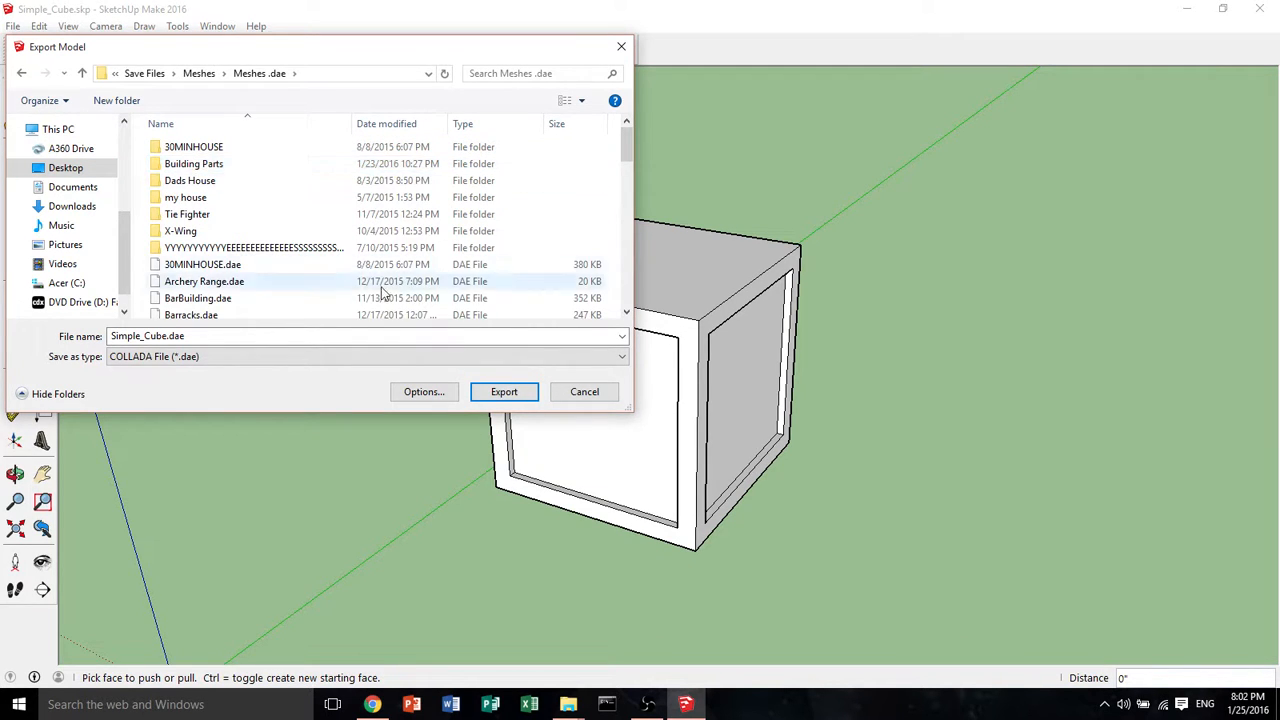
pyautogui.click(492, 394)
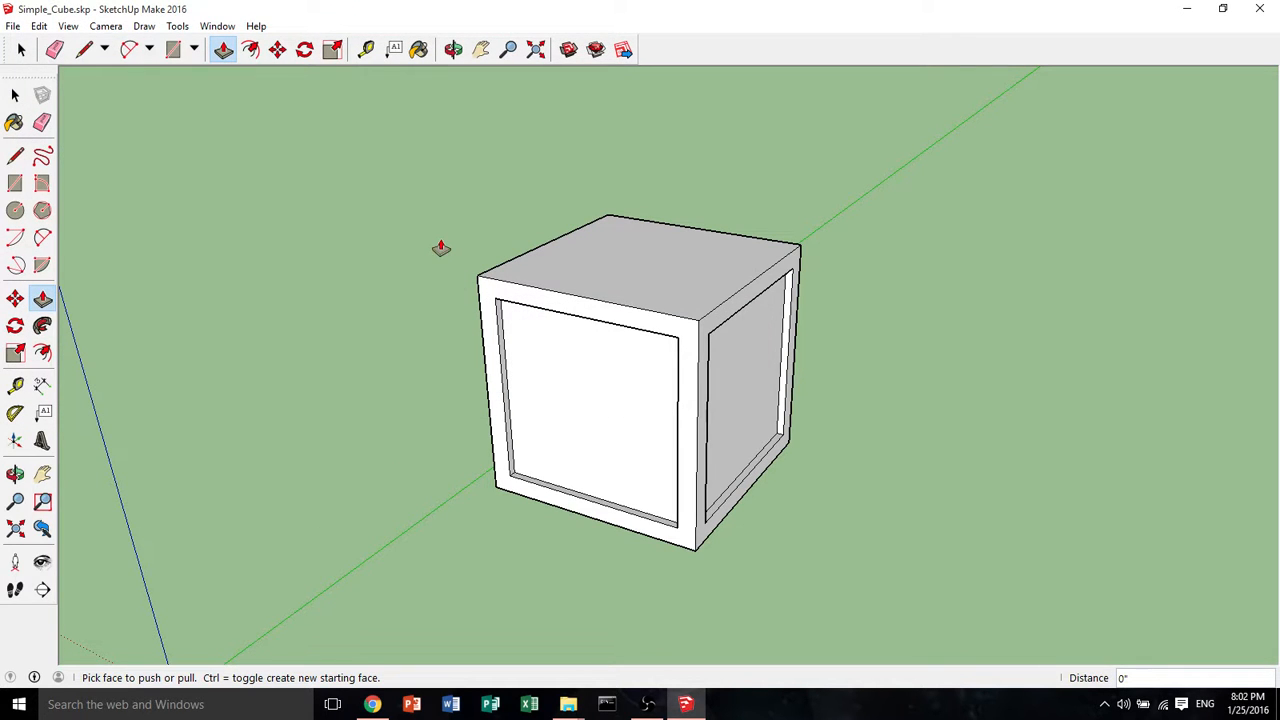
# Save the model and close SketchUp
pyautogui.click(13, 26)
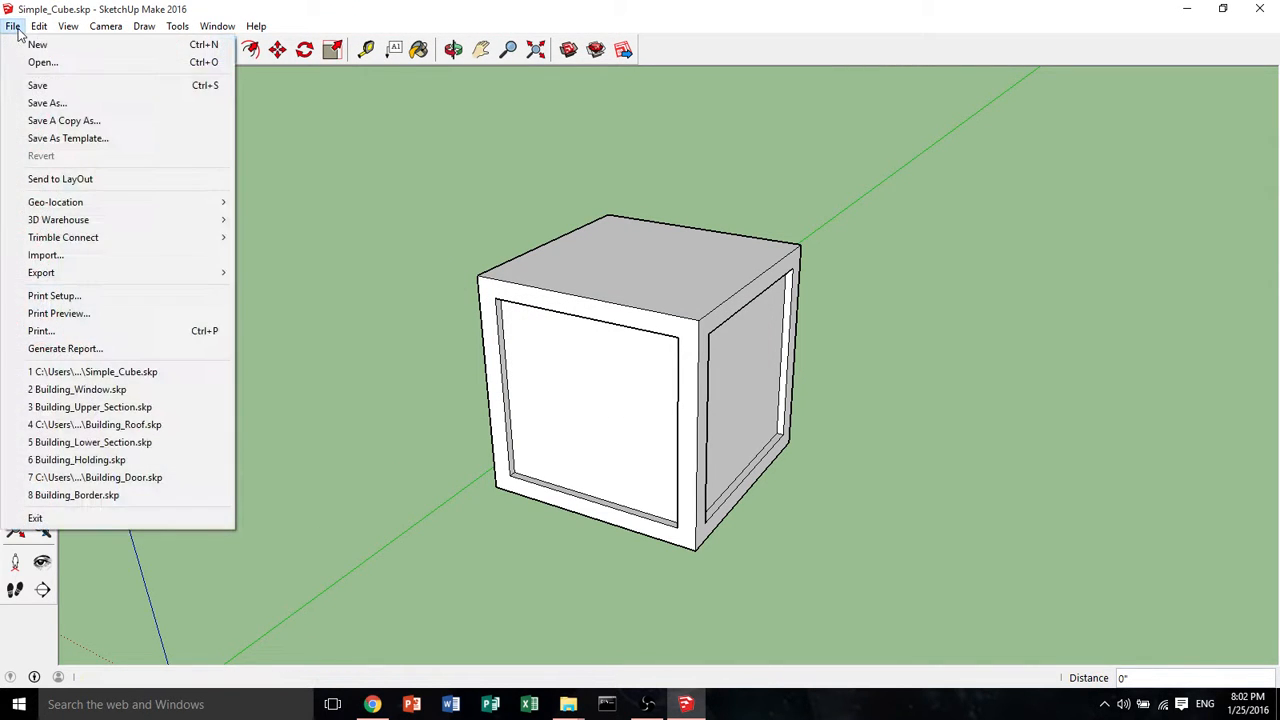
pyautogui.click(44, 90)
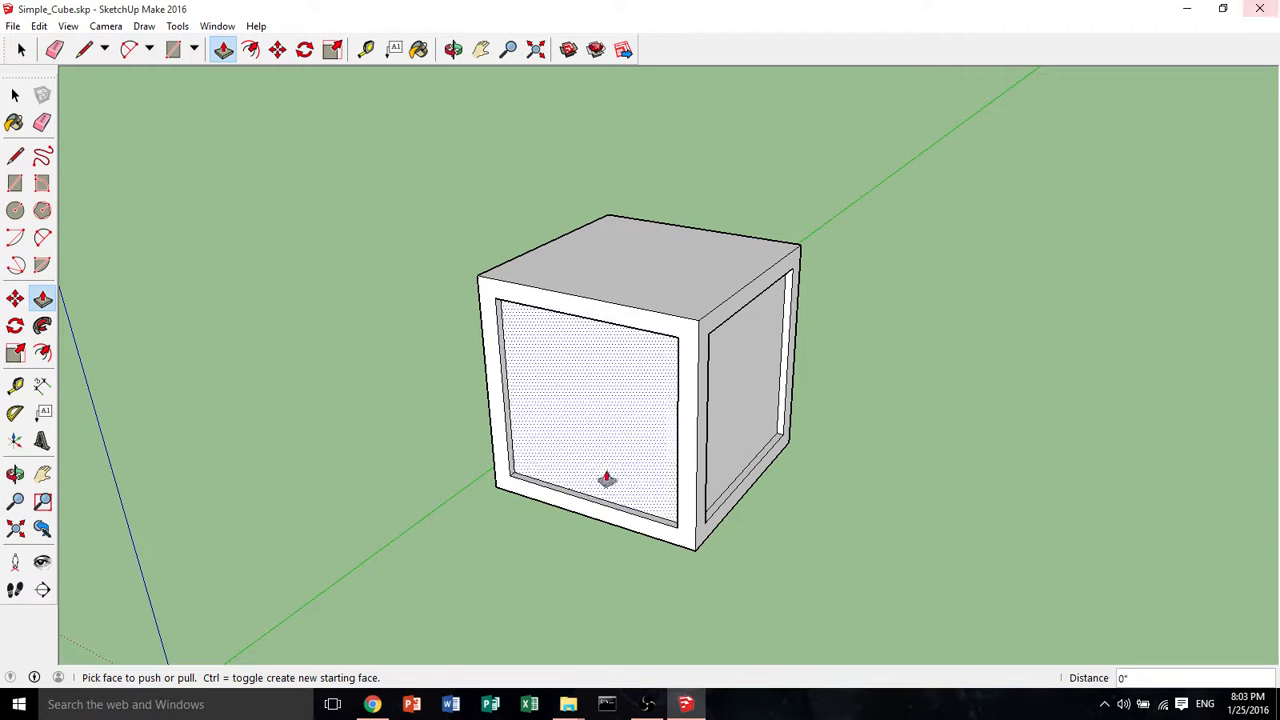
pyautogui.press('o')
pyautogui.moveTo(920, 357); pyautogui.dragTo(1034, 389)
pyautogui.press('p')
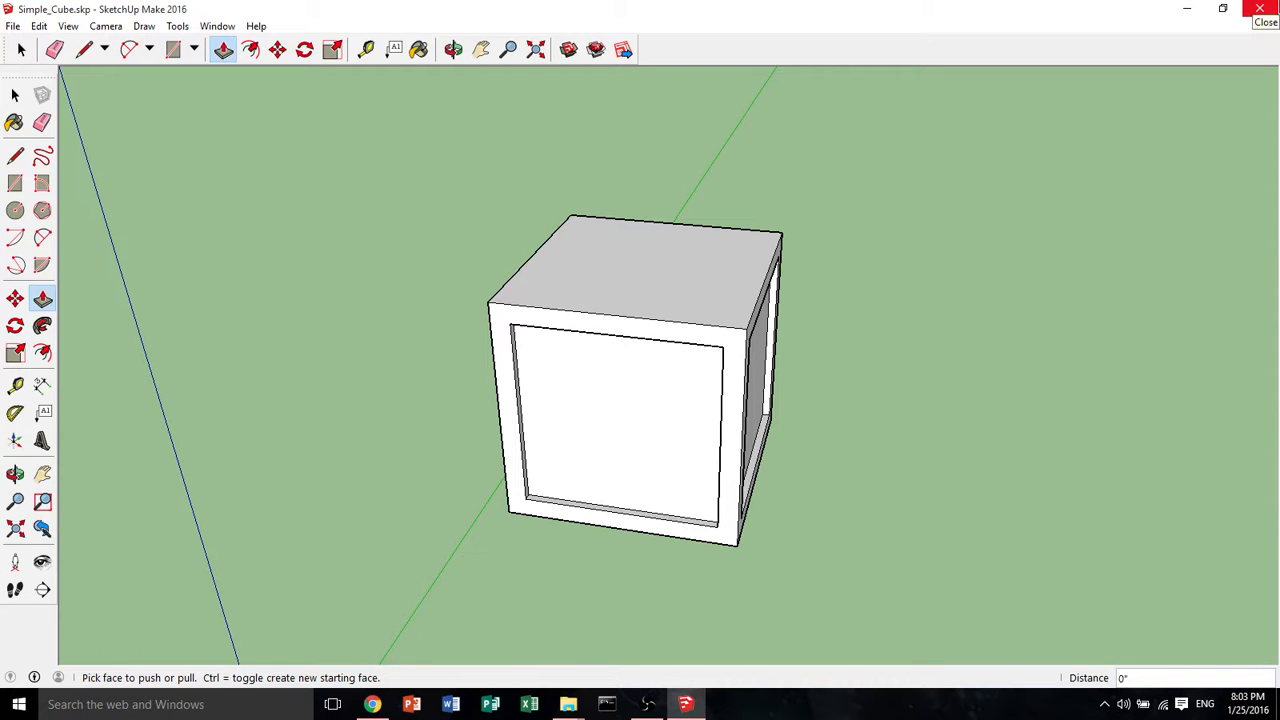
pyautogui.click(1260, 8)
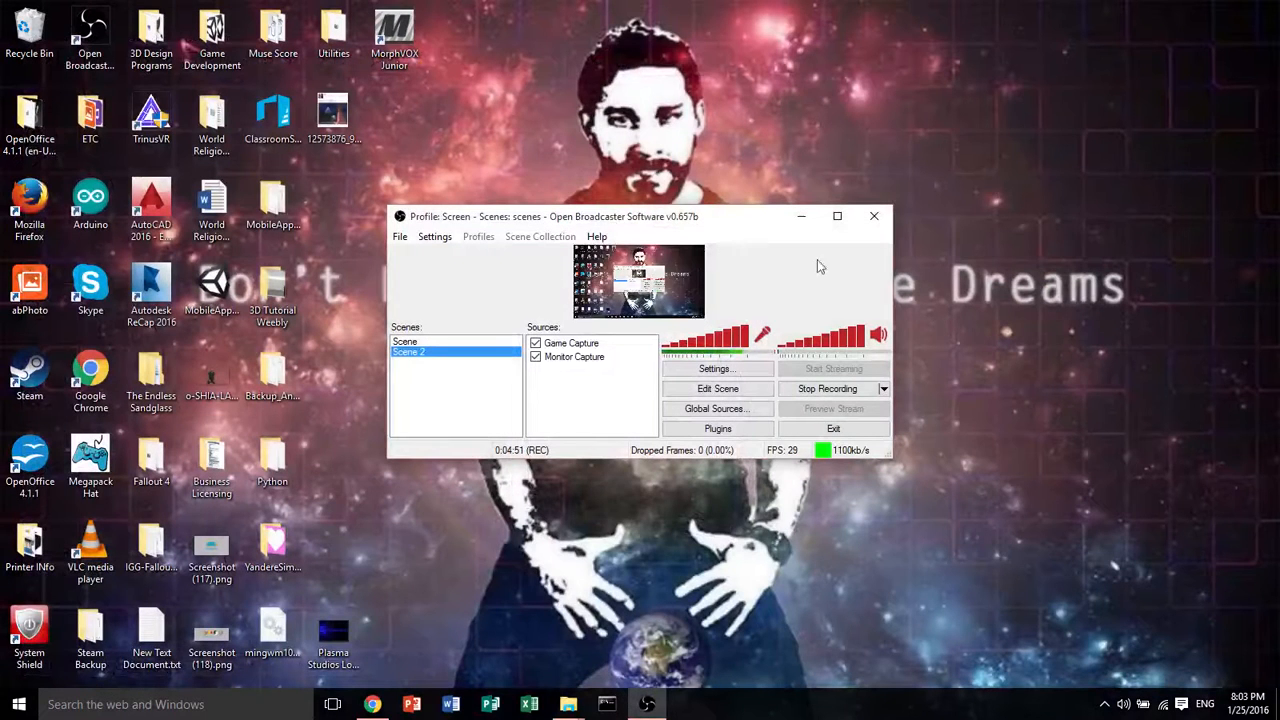
# Switch to Blender by launching it from the desktop
pyautogui.click(800, 222)
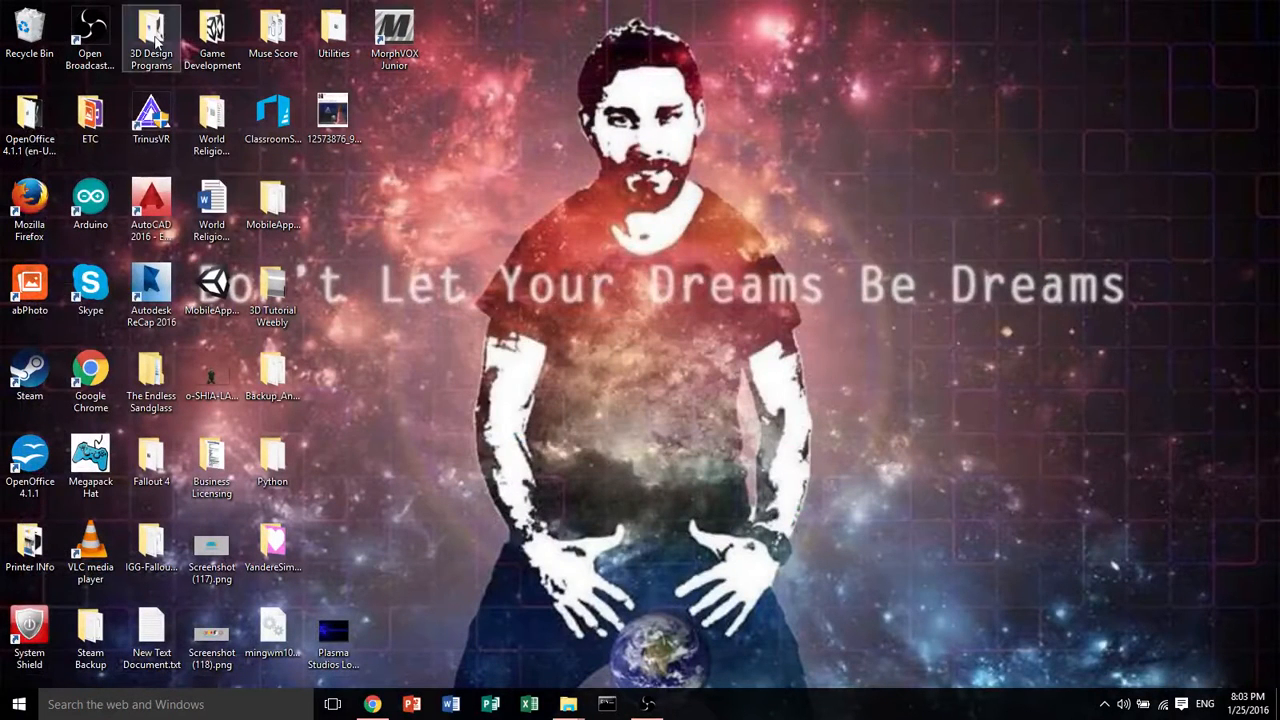
pyautogui.doubleClick(152, 35)
pyautogui.click(620, 218)
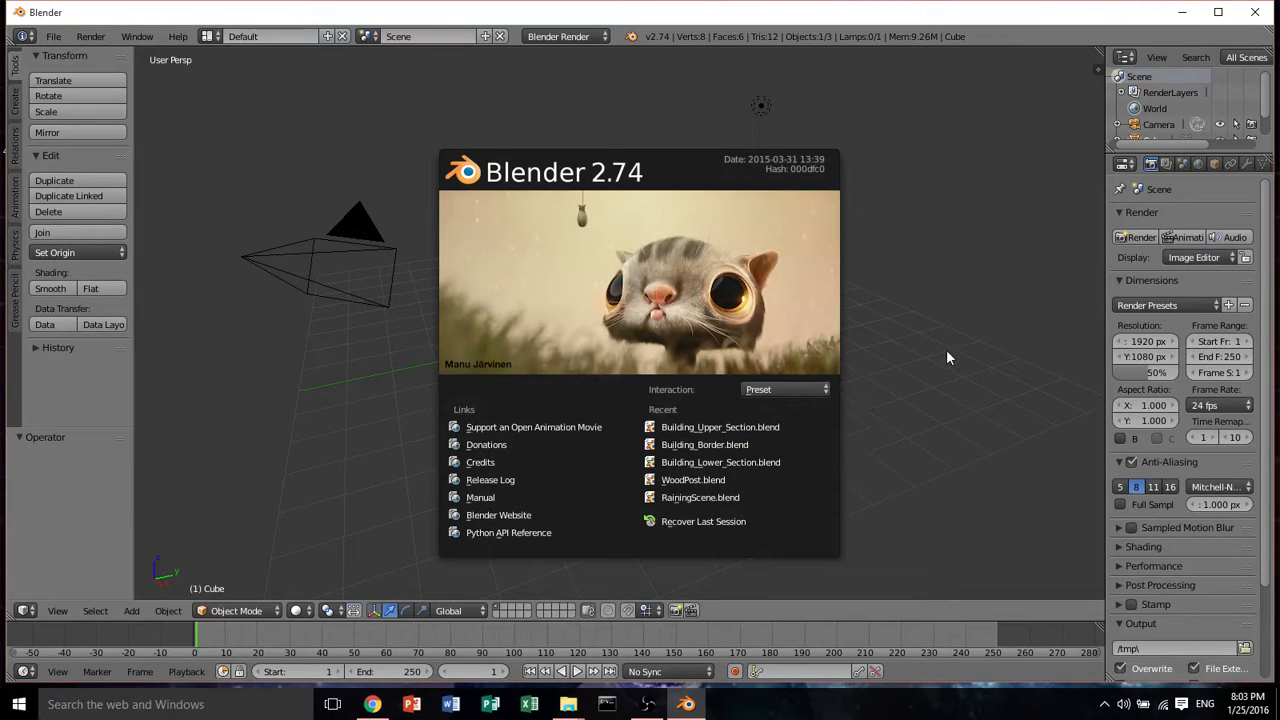
# Dismiss the splash screen and delete the default cube from the scene
pyautogui.click(947, 351)
pyautogui.press('x')
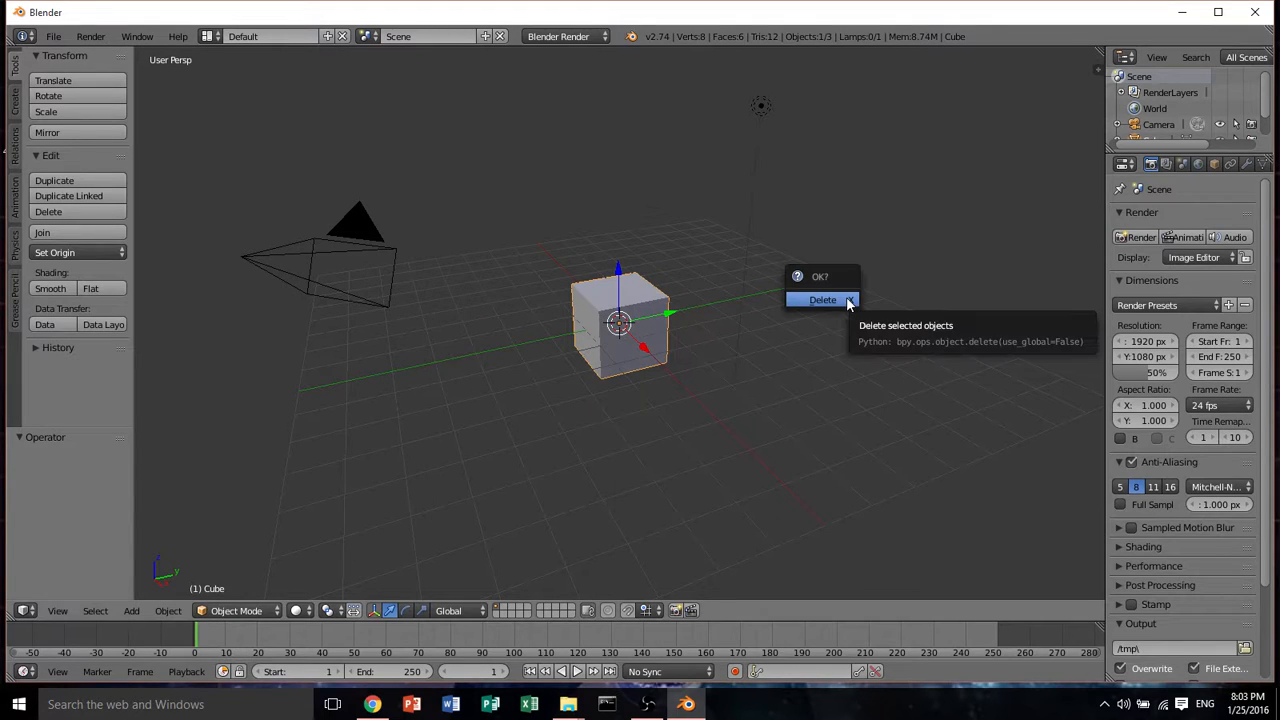
pyautogui.click(839, 299)
pyautogui.moveTo(837, 303); pyautogui.dragTo(1071, 153, button='middle')
pyautogui.click(982, 288)
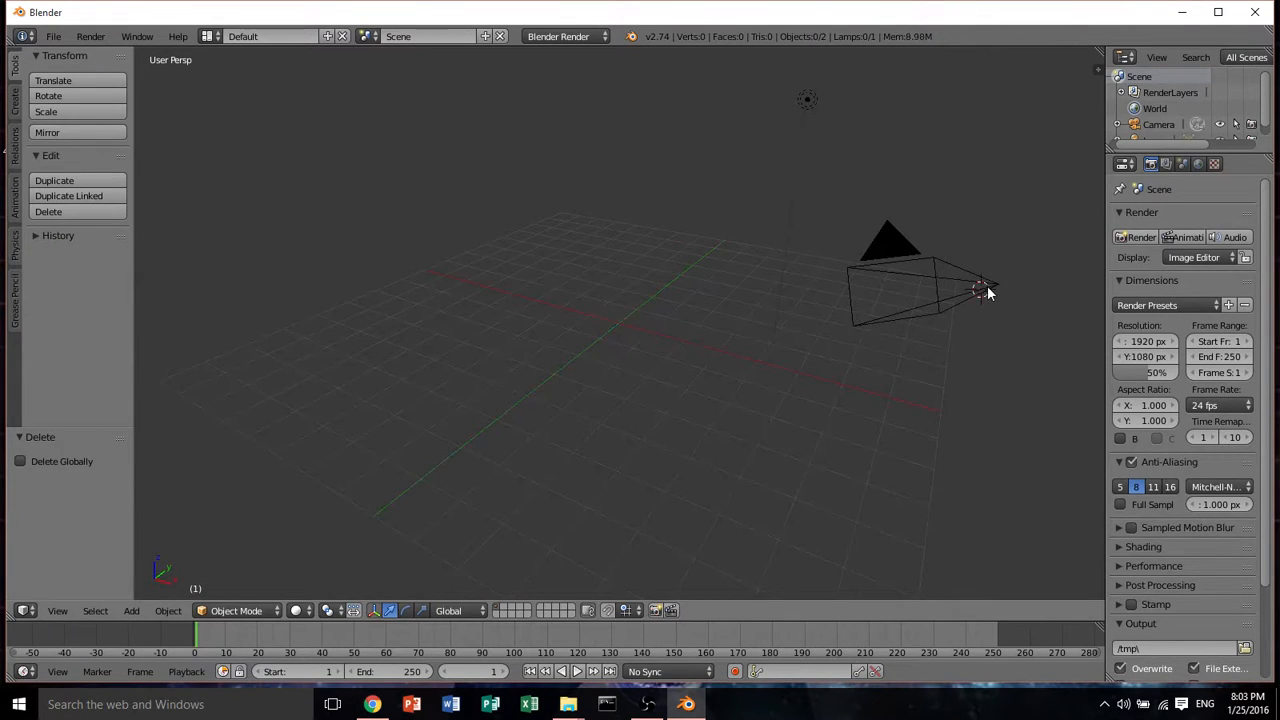
# Delete the camera and the lamp from the scene
pyautogui.rightClick(987, 288)
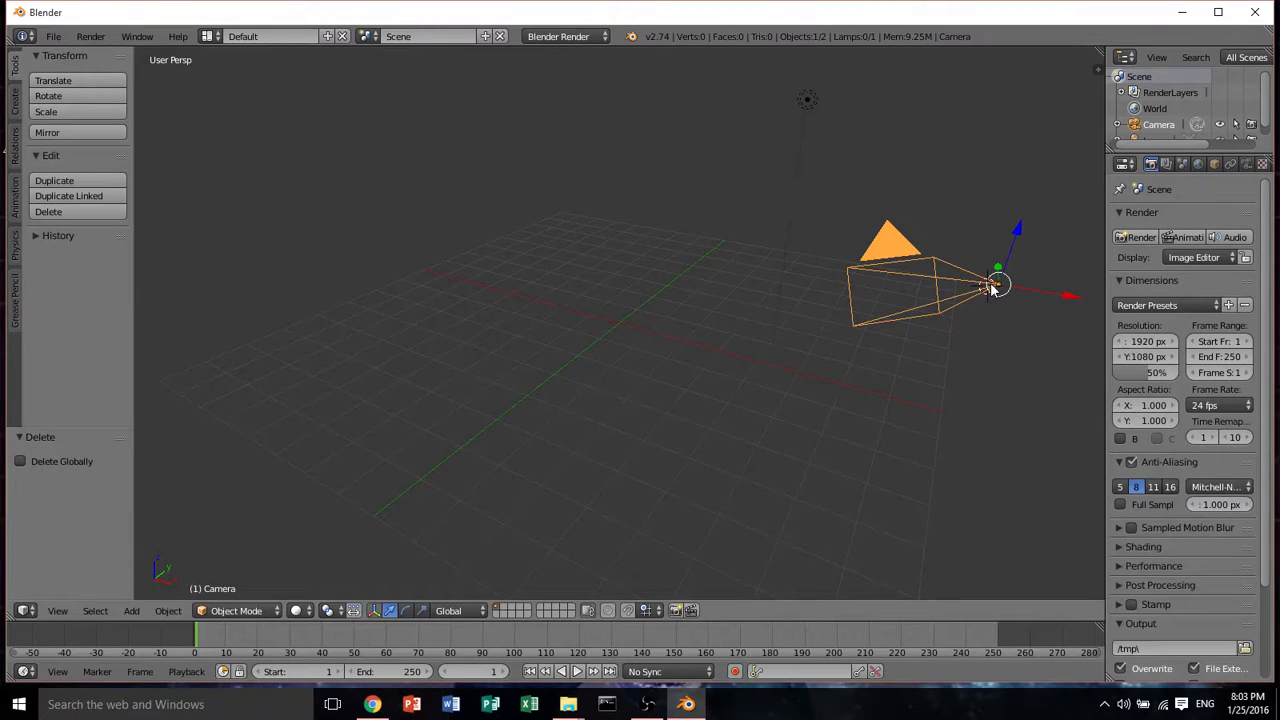
pyautogui.keyDown('shift'); pyautogui.rightClick(810, 103); pyautogui.keyUp('shift')
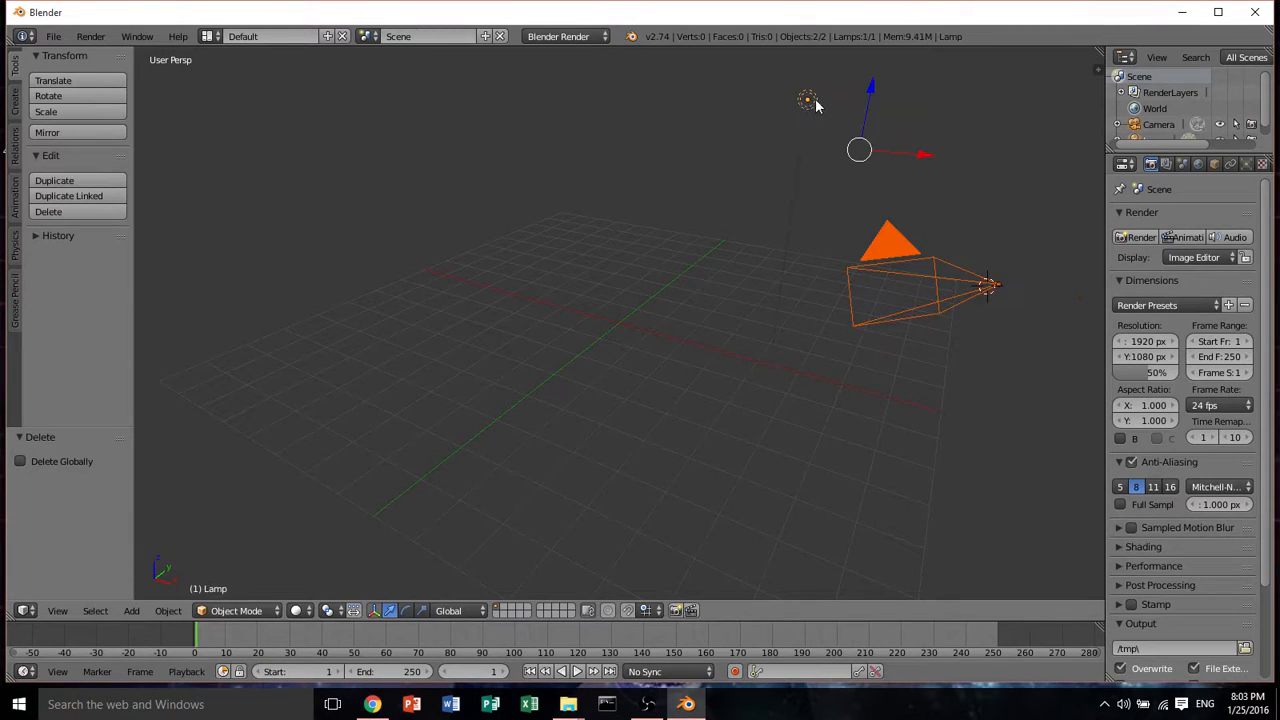
pyautogui.press('x')
pyautogui.click(826, 104)
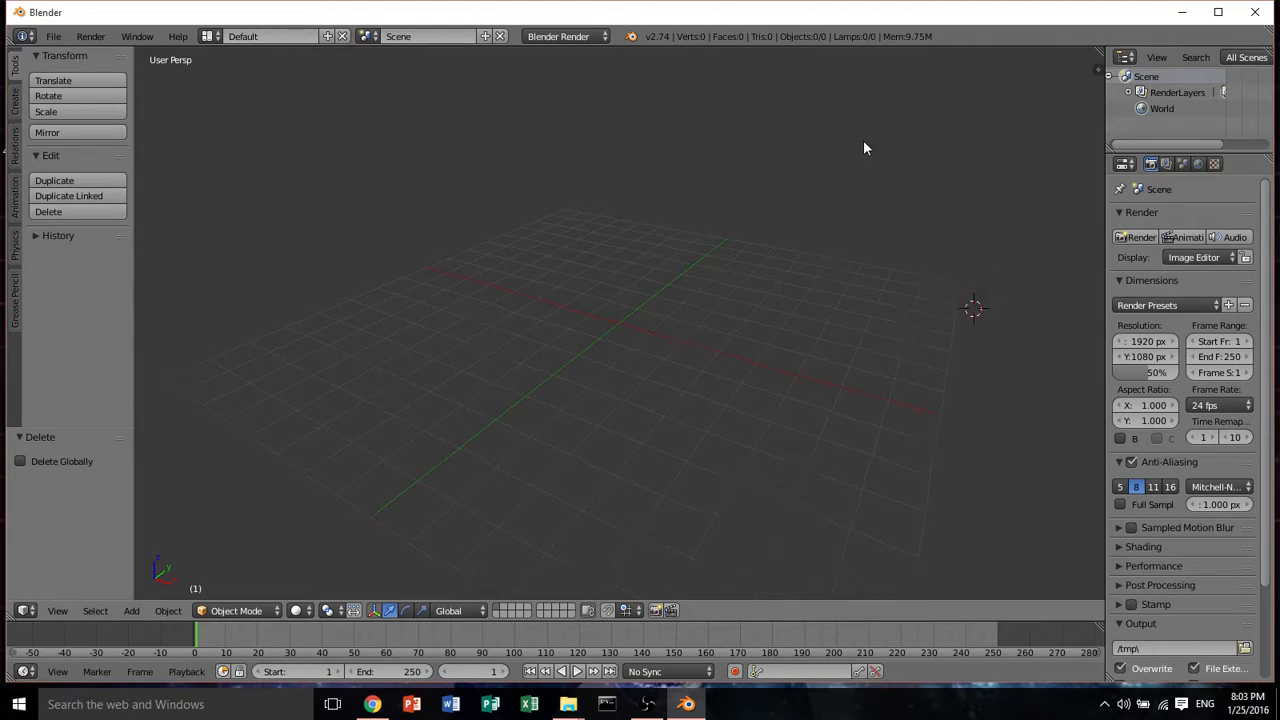
# Import Simple_Cube.dae as COLLADA from Desktop > 3D Design Programs > Save Files > Meshes > Meshes .dae
pyautogui.moveTo(772, 146)
pyautogui.mouseDown(button='middle')
pyautogui.moveTo(716, 150)
pyautogui.moveTo(777, 152)
pyautogui.mouseUp(button='middle')
pyautogui.scroll(-4, 720, 153)
pyautogui.click(53, 36)
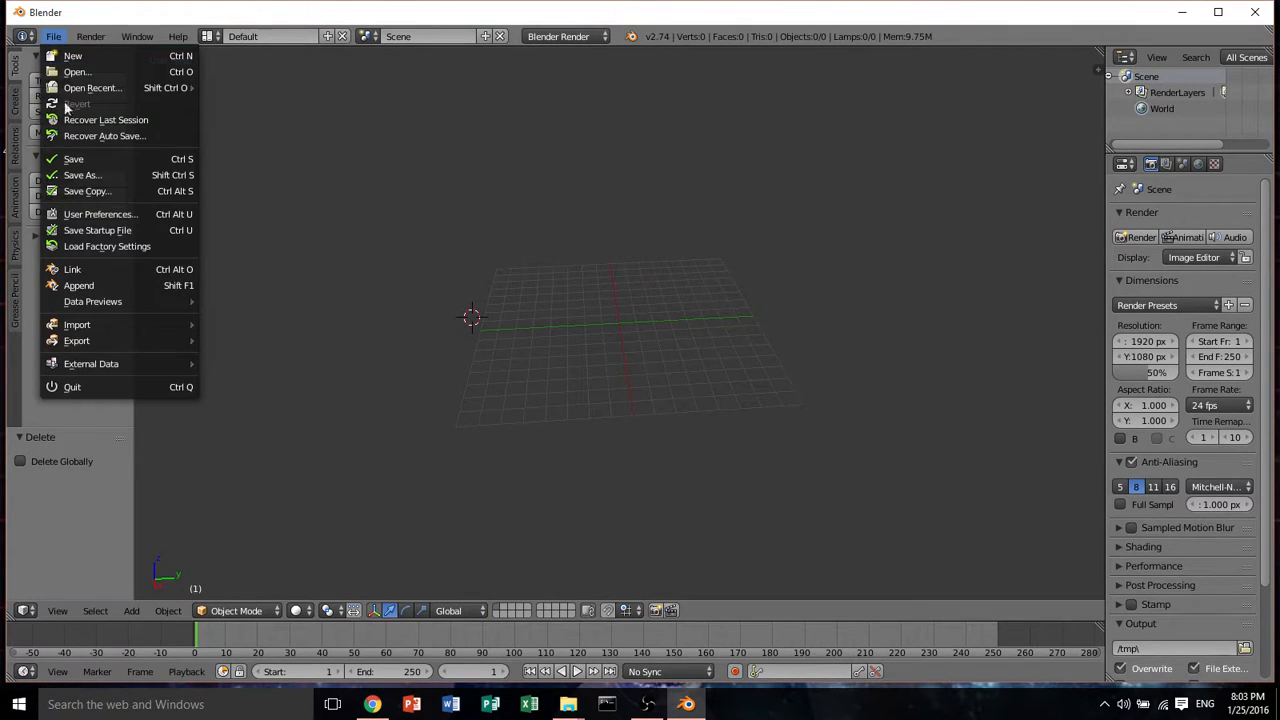
pyautogui.moveTo(135, 325)
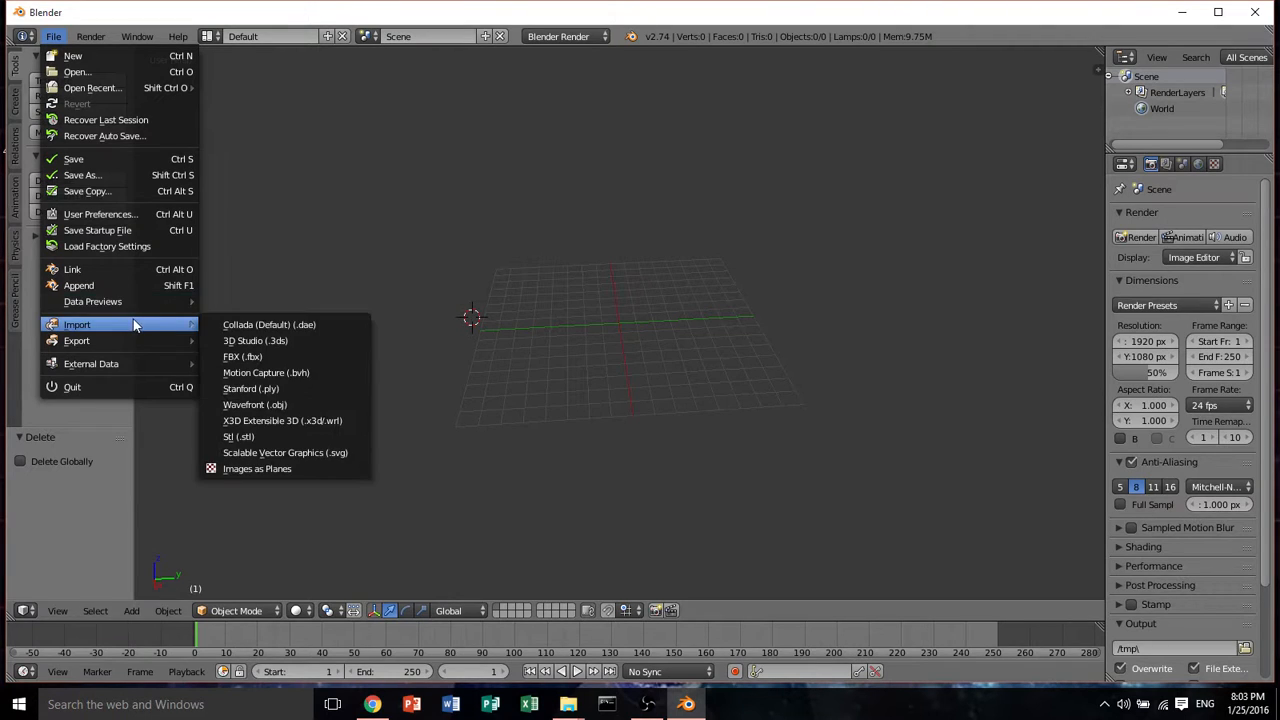
pyautogui.click(237, 330)
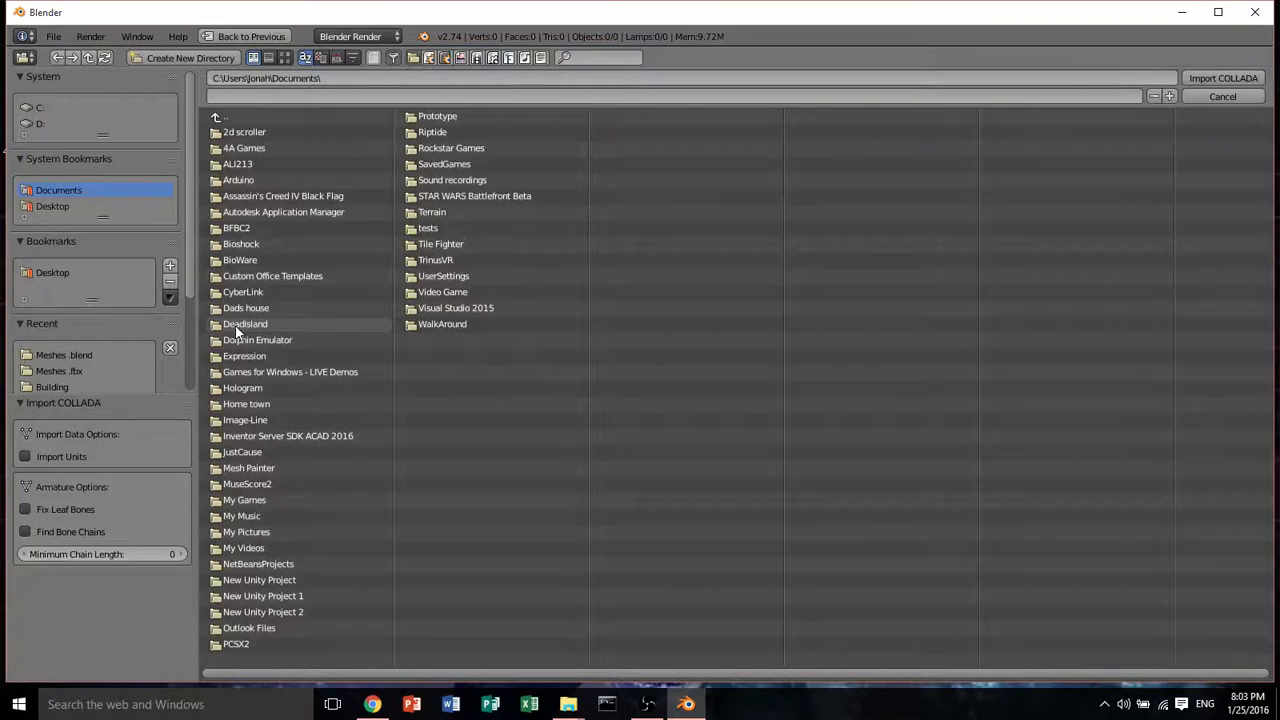
pyautogui.click(54, 207)
pyautogui.click(265, 131)
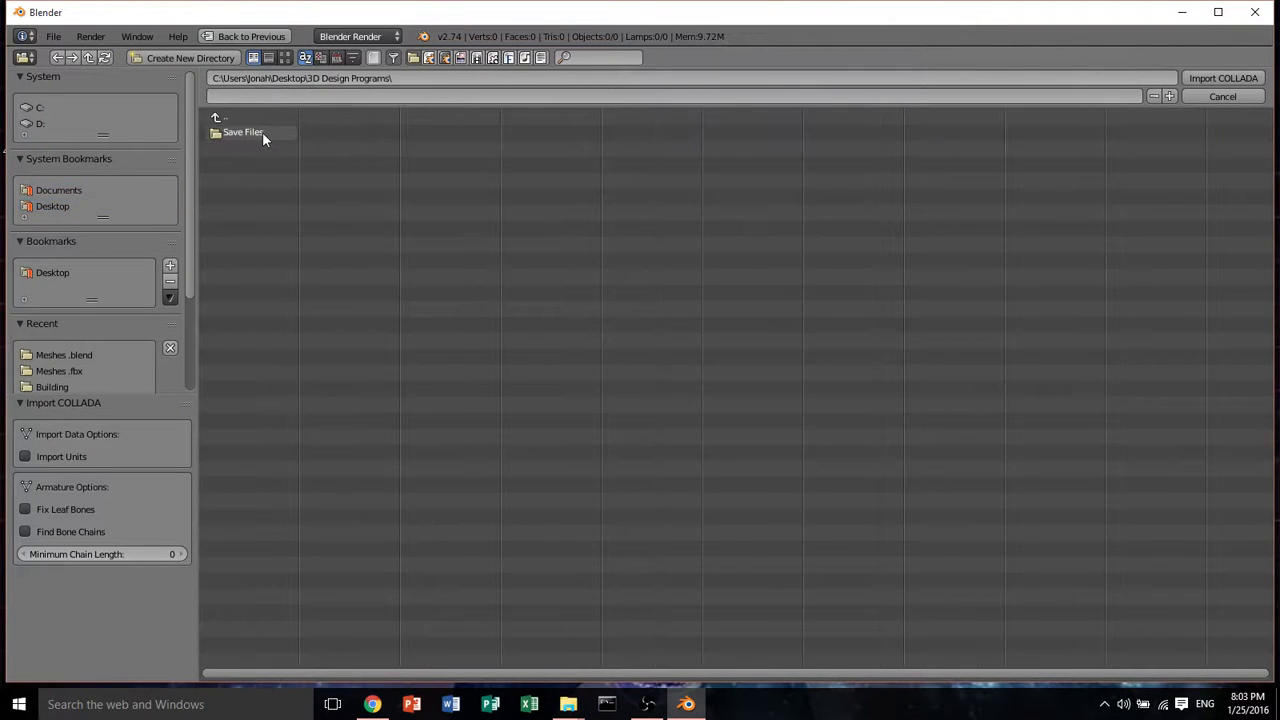
pyautogui.click(263, 135)
pyautogui.click(262, 150)
pyautogui.click(271, 165)
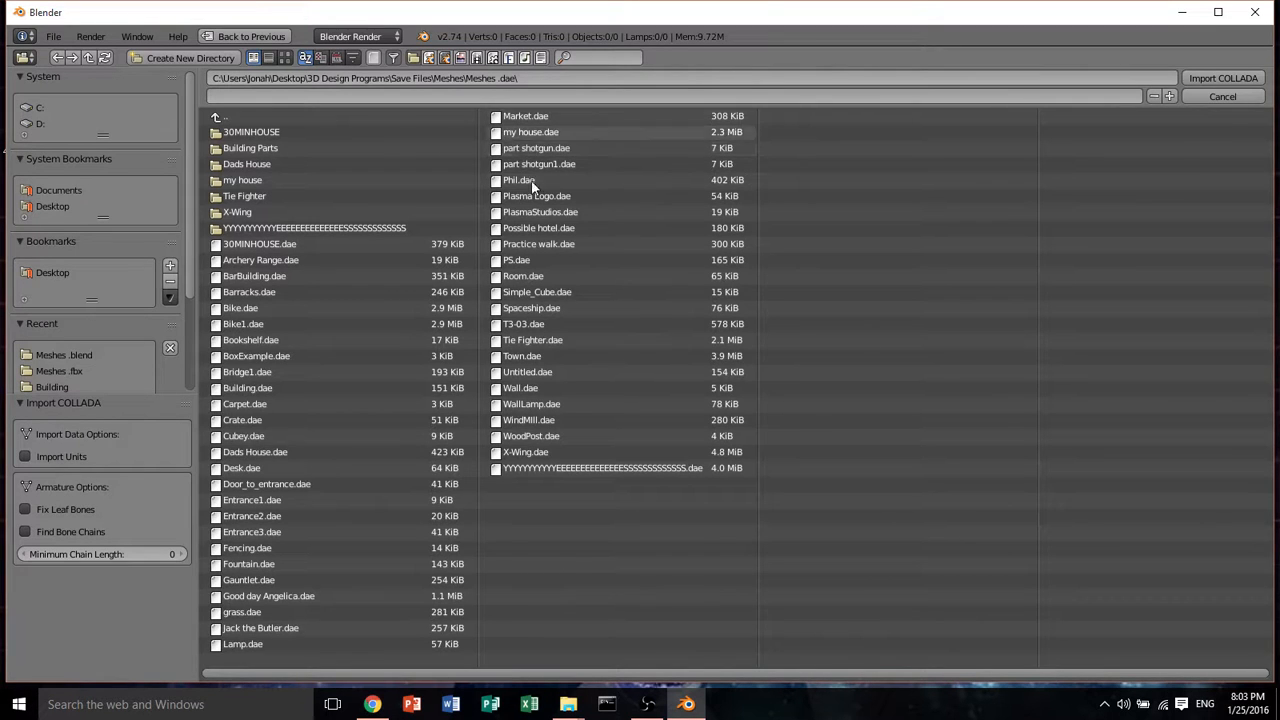
pyautogui.doubleClick(535, 289)
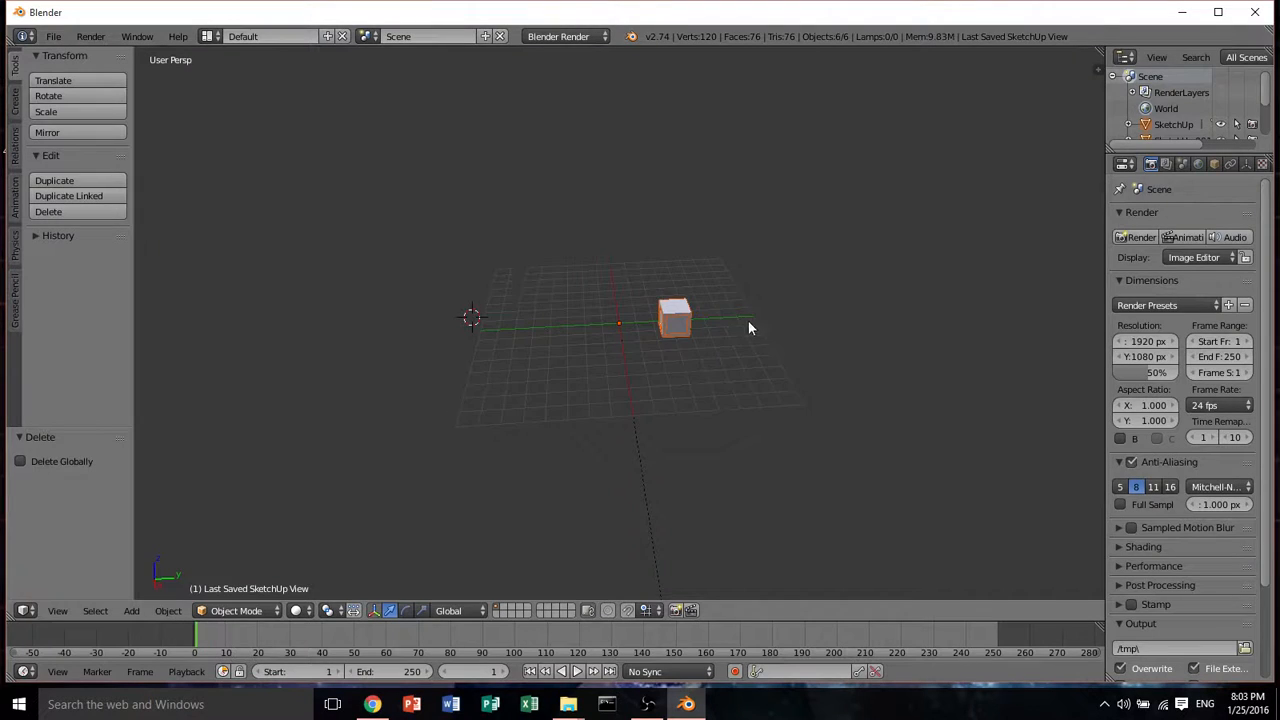
# Inspect the imported cube from several angles and browse its parts in the outliner
pyautogui.moveTo(748, 320); pyautogui.dragTo(571, 241, button='middle')
pyautogui.scroll(3, 569, 311)
pyautogui.scroll(4, 569, 311)
pyautogui.moveTo(568, 303); pyautogui.dragTo(547, 352, button='middle')
pyautogui.scroll(2, 604, 328)
pyautogui.scroll(-2, 606, 329)
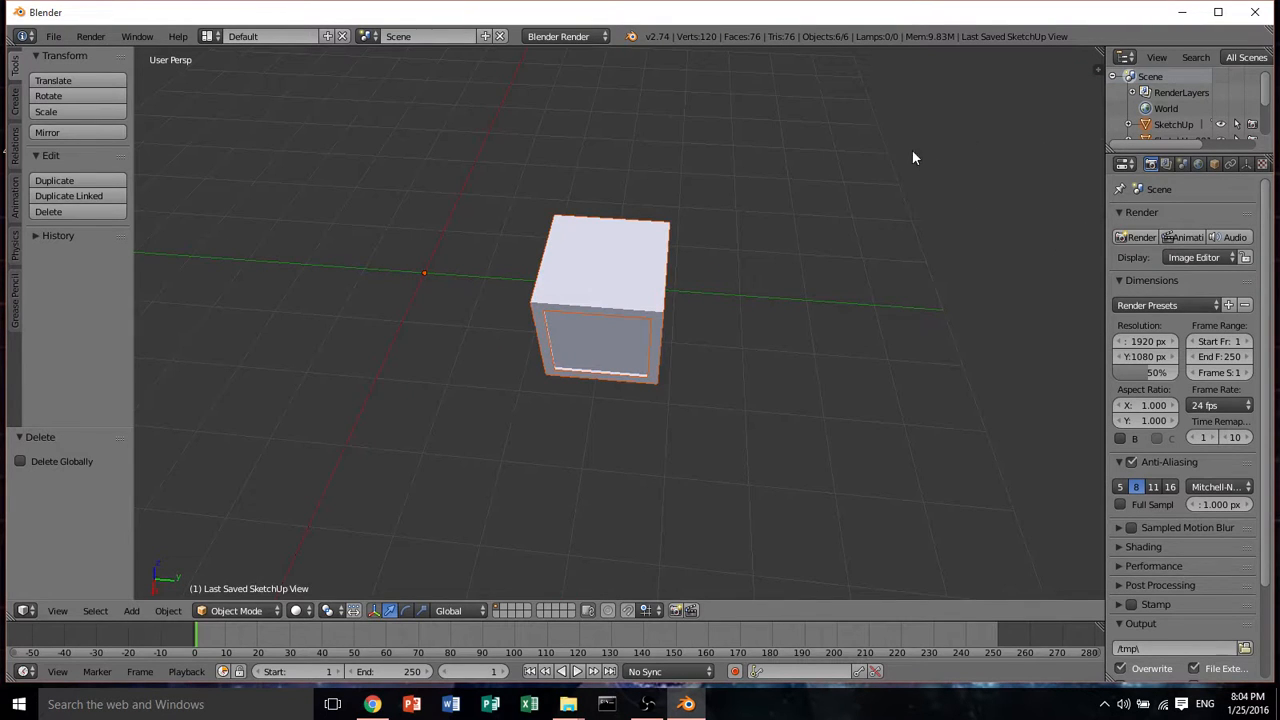
pyautogui.moveTo(714, 343); pyautogui.dragTo(678, 293, button='middle')
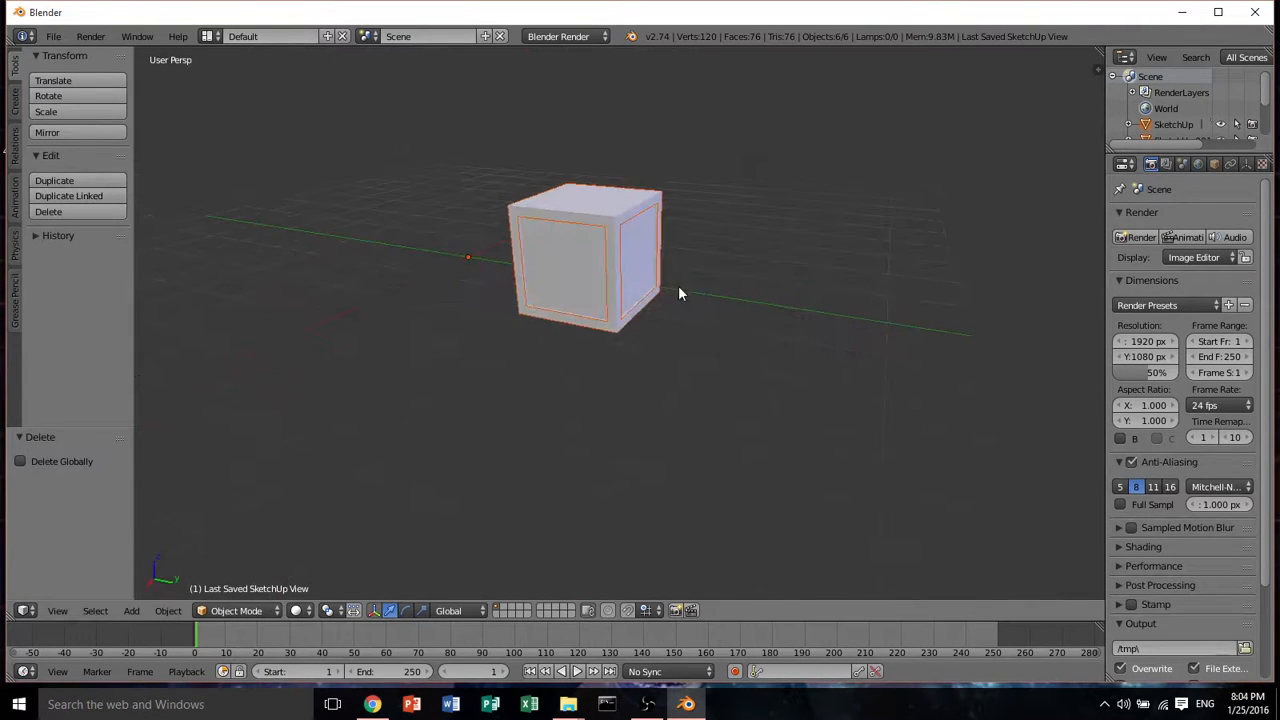
pyautogui.scroll(-7, 680, 290)
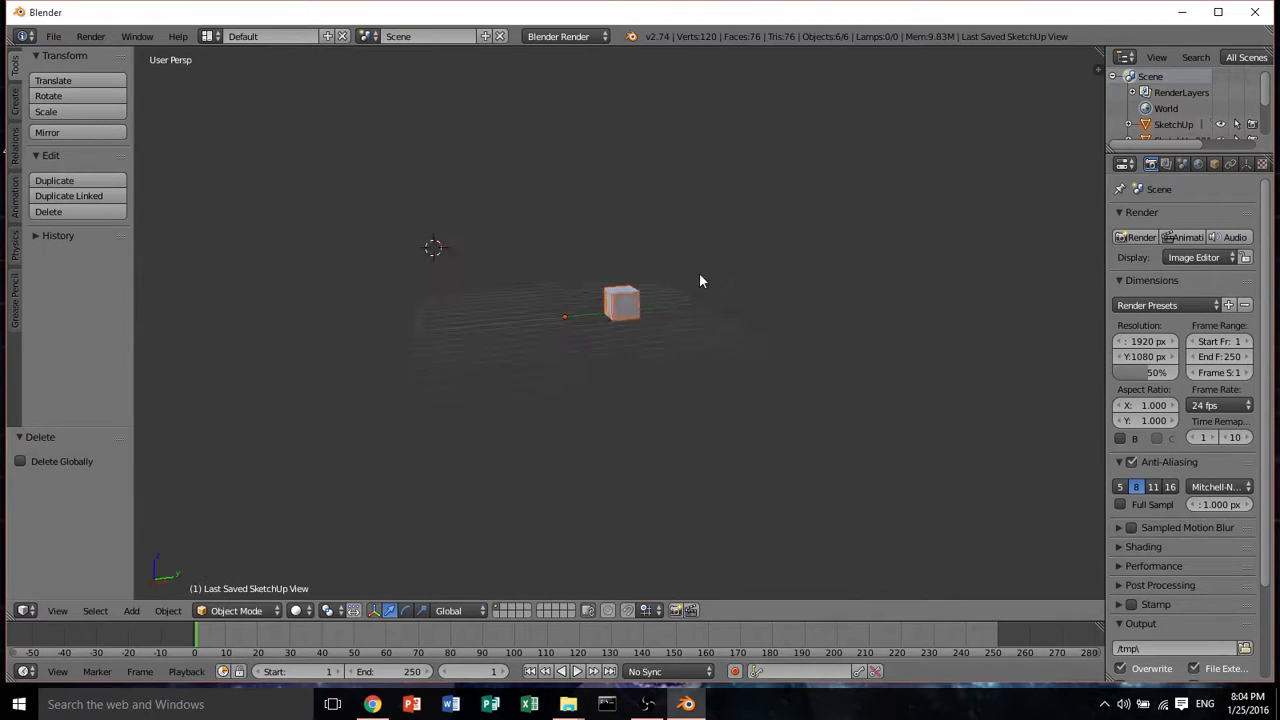
pyautogui.scroll(6, 651, 298)
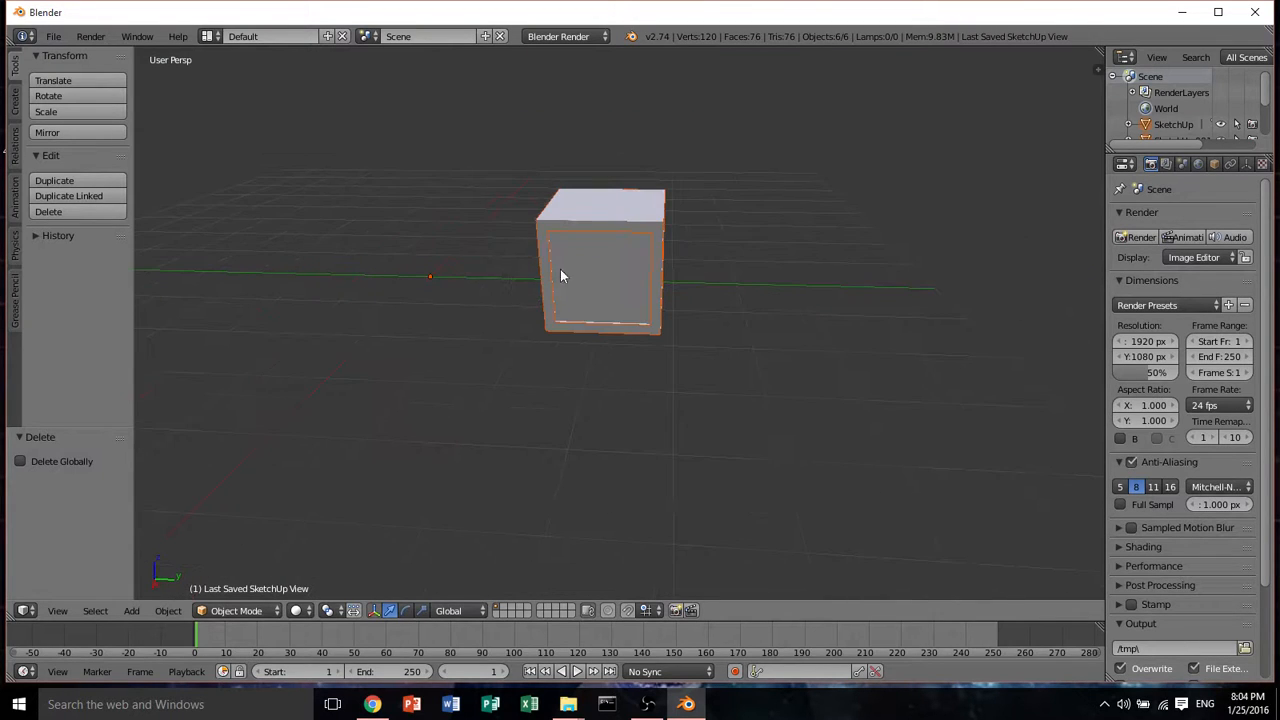
pyautogui.scroll(-2, 1181, 111)
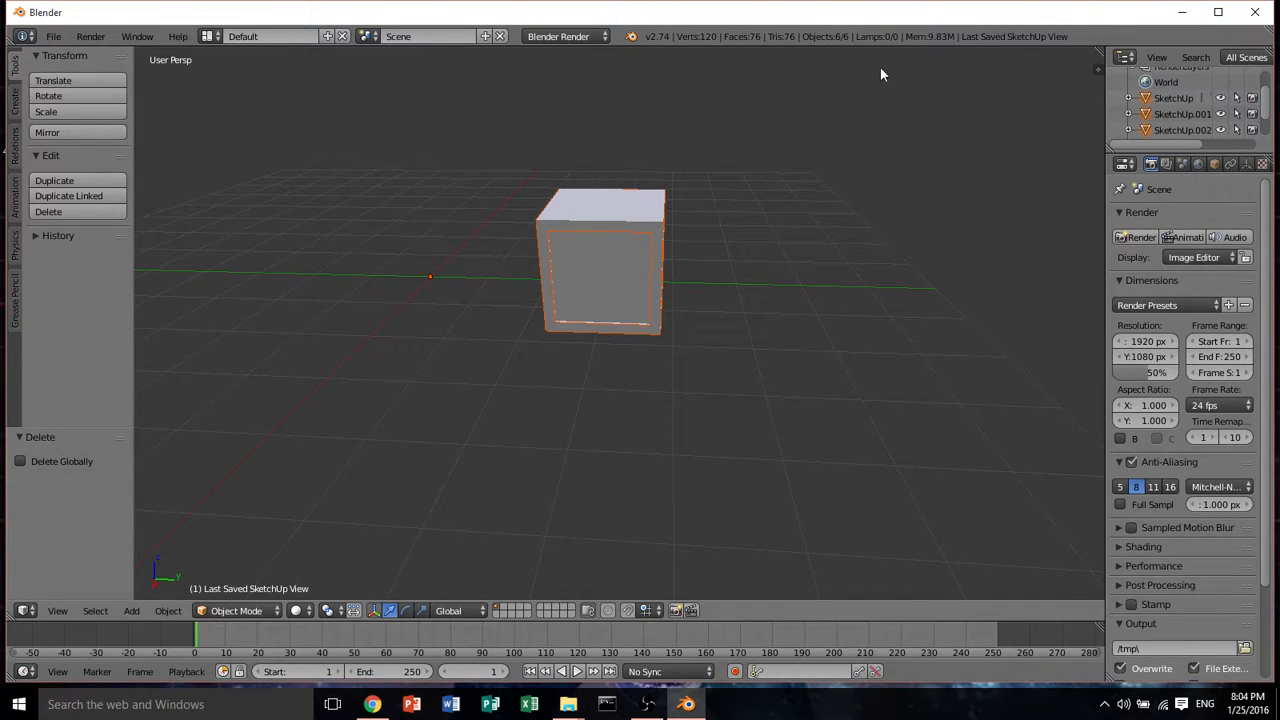
pyautogui.scroll(-3, 1147, 120)
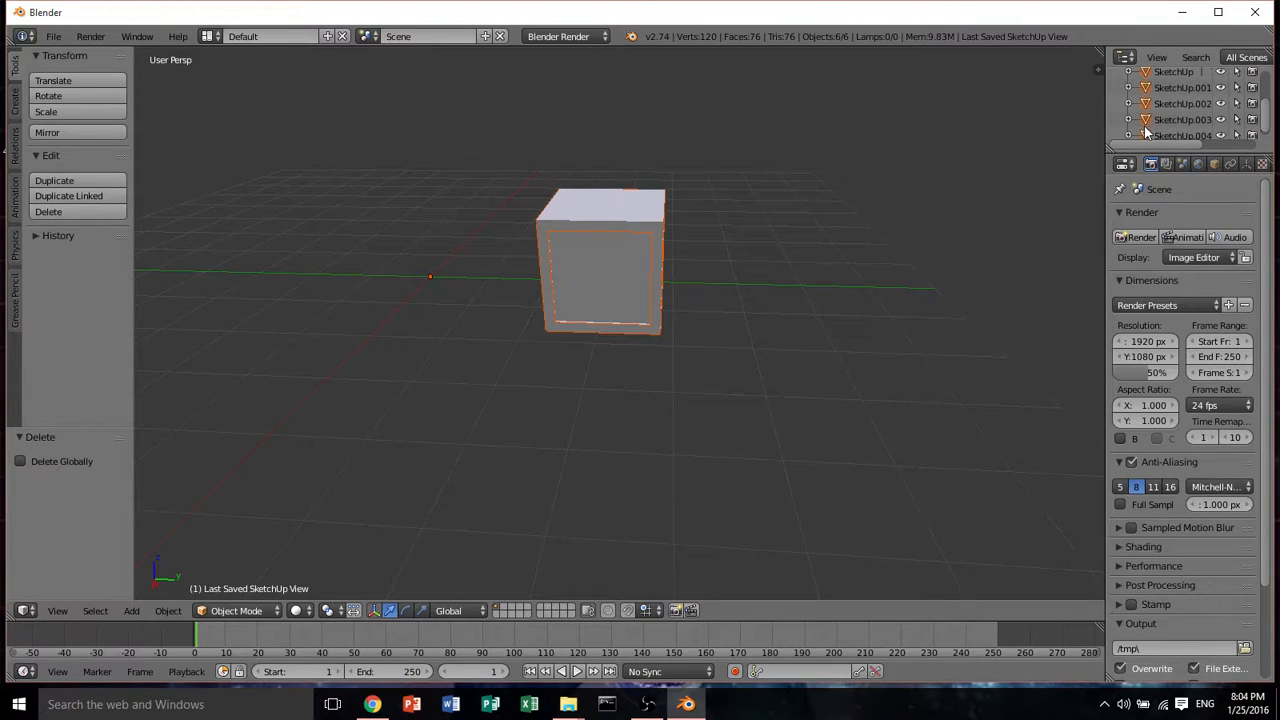
pyautogui.scroll(-1, 1149, 120)
pyautogui.scroll(3, 1165, 96)
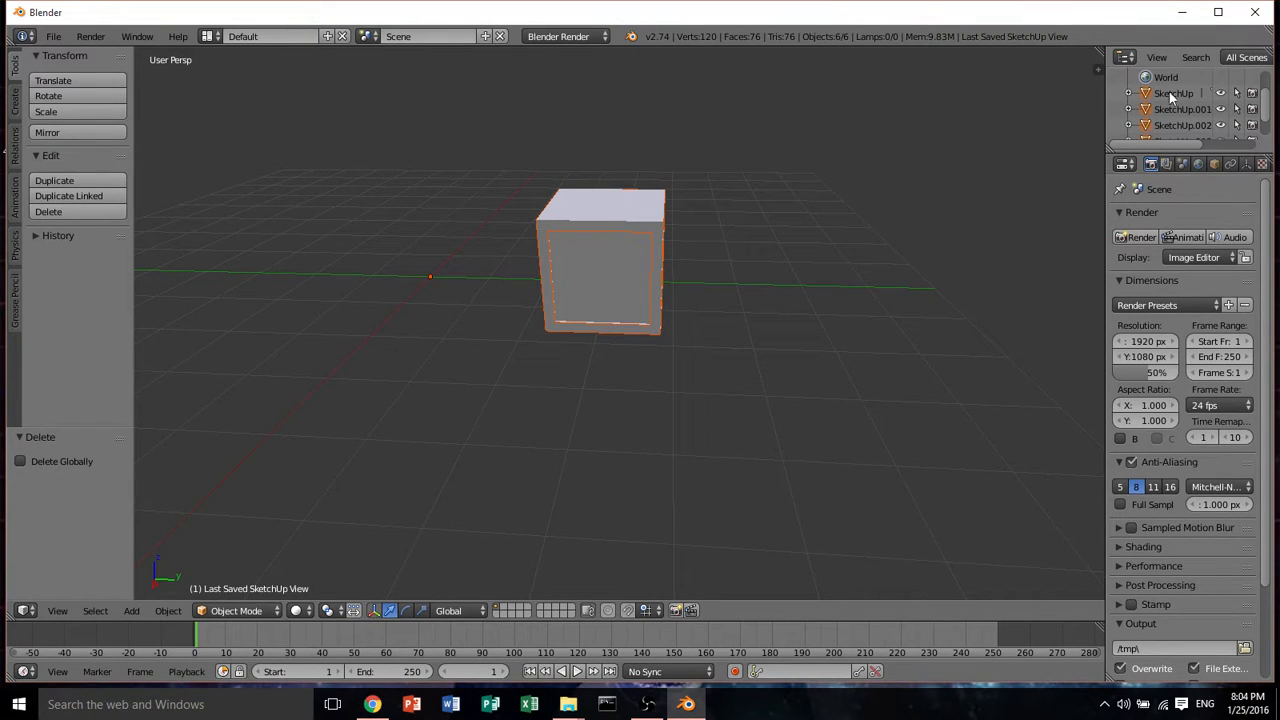
# Select each imported SketchUp part in the outliner one by one to identify it
pyautogui.click(1158, 94)
pyautogui.rightClick(1170, 94)
pyautogui.click(1174, 100)
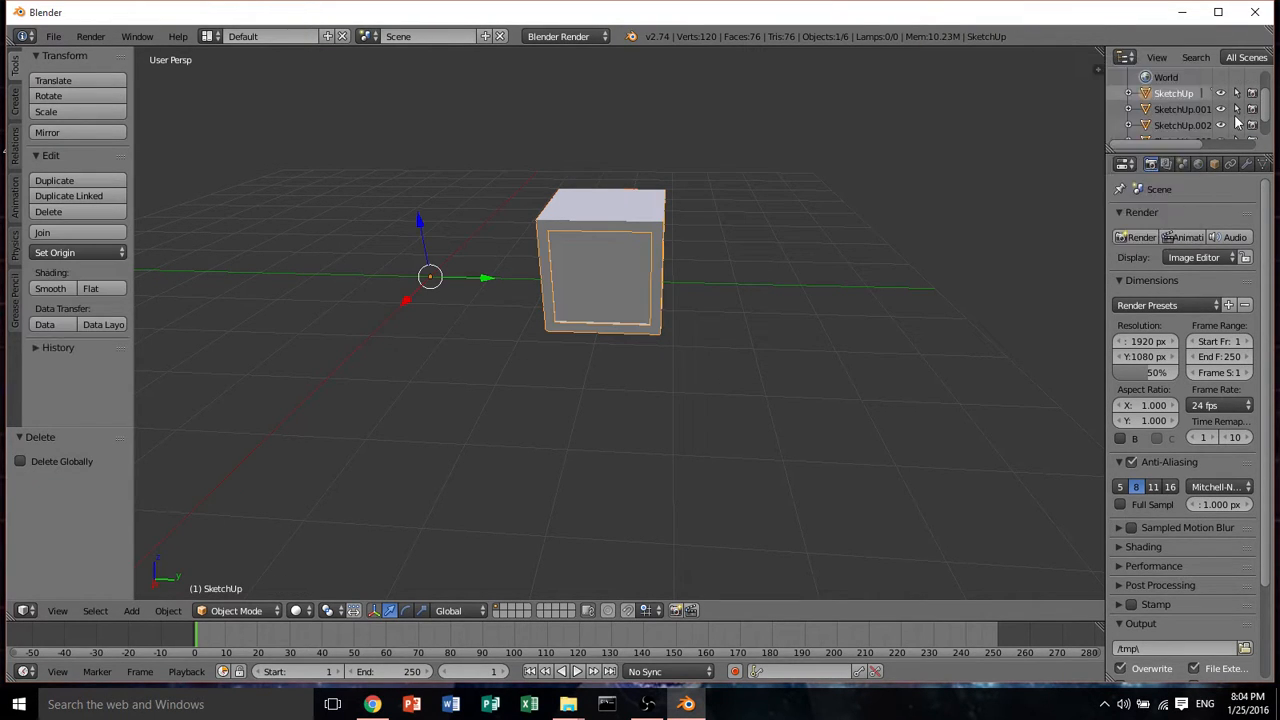
pyautogui.keyDown('ctrl'); pyautogui.click(1177, 110); pyautogui.keyUp('ctrl')
pyautogui.keyDown('ctrl'); pyautogui.click(1177, 122); pyautogui.keyUp('ctrl')
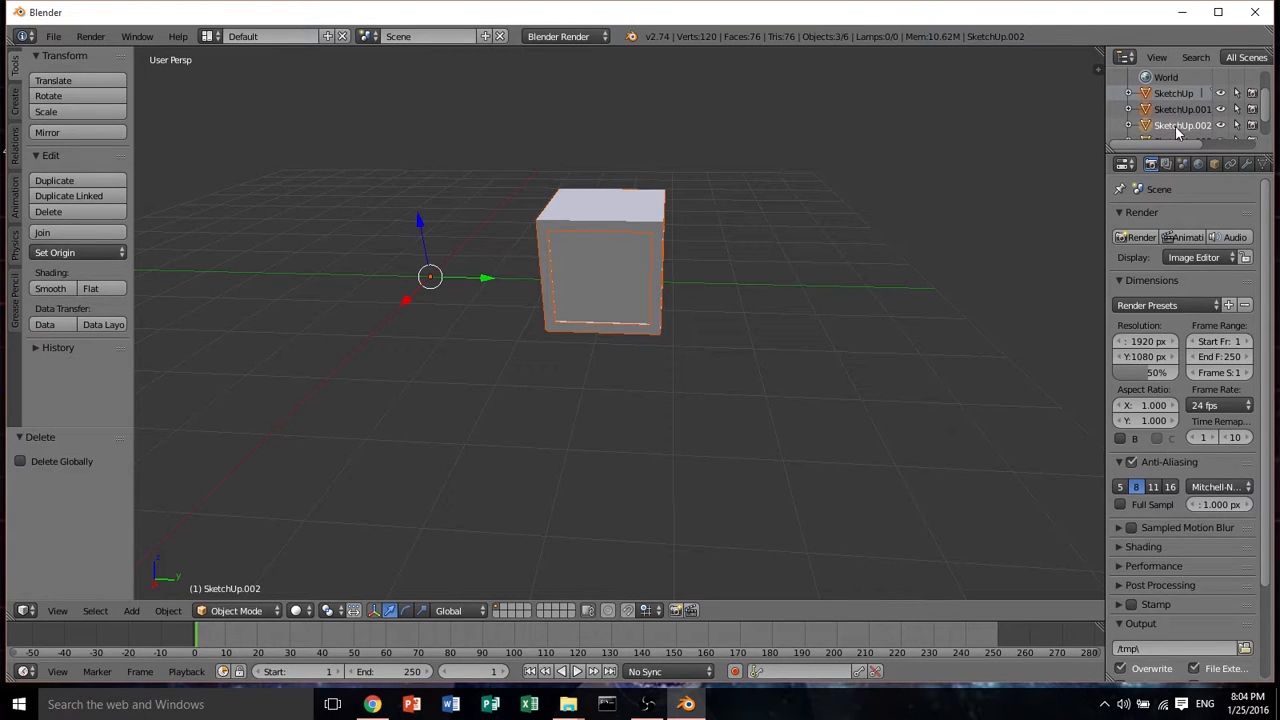
pyautogui.scroll(-2, 1177, 128)
pyautogui.keyDown('ctrl'); pyautogui.click(1174, 97); pyautogui.keyUp('ctrl')
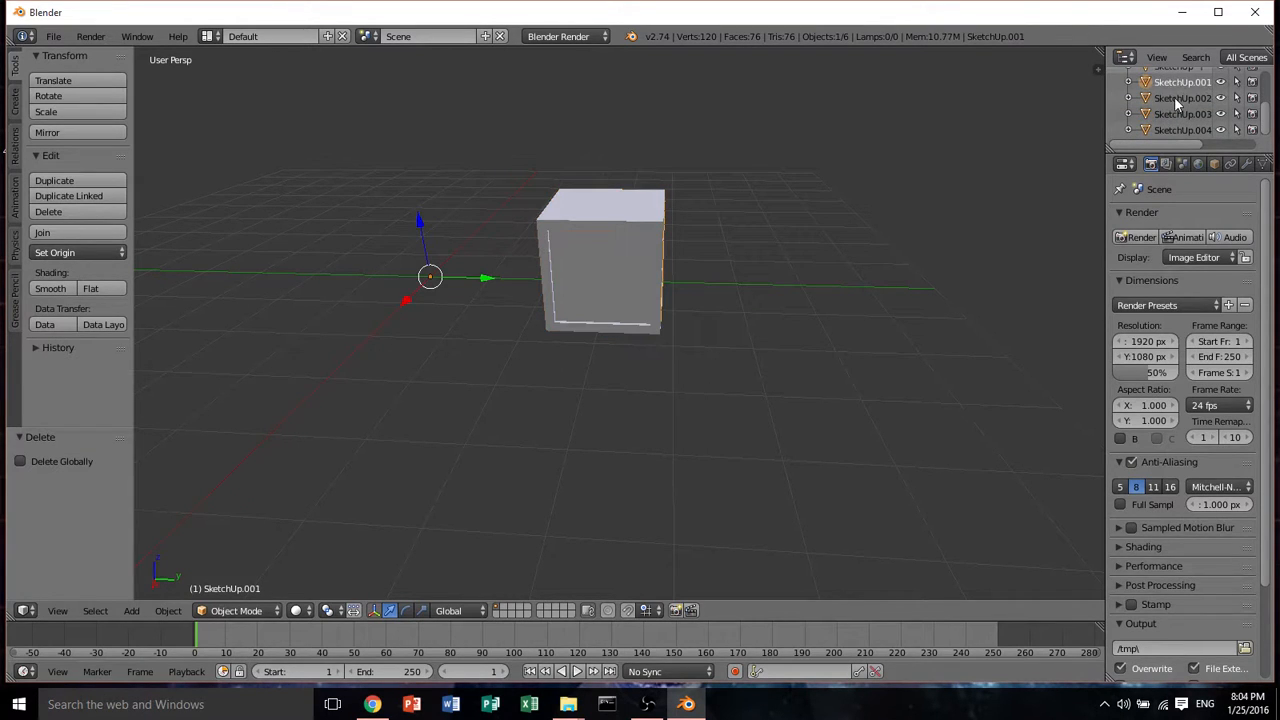
# Select two parts of the imported cube and join them into one object
pyautogui.keyDown('shift'); pyautogui.rightClick(610, 212); pyautogui.keyUp('shift')
pyautogui.keyDown('shift'); pyautogui.rightClick(616, 214); pyautogui.keyUp('shift')
pyautogui.keyDown('shift'); pyautogui.rightClick(617, 211); pyautogui.keyUp('shift')
pyautogui.keyDown('shift'); pyautogui.rightClick(618, 208); pyautogui.keyUp('shift')
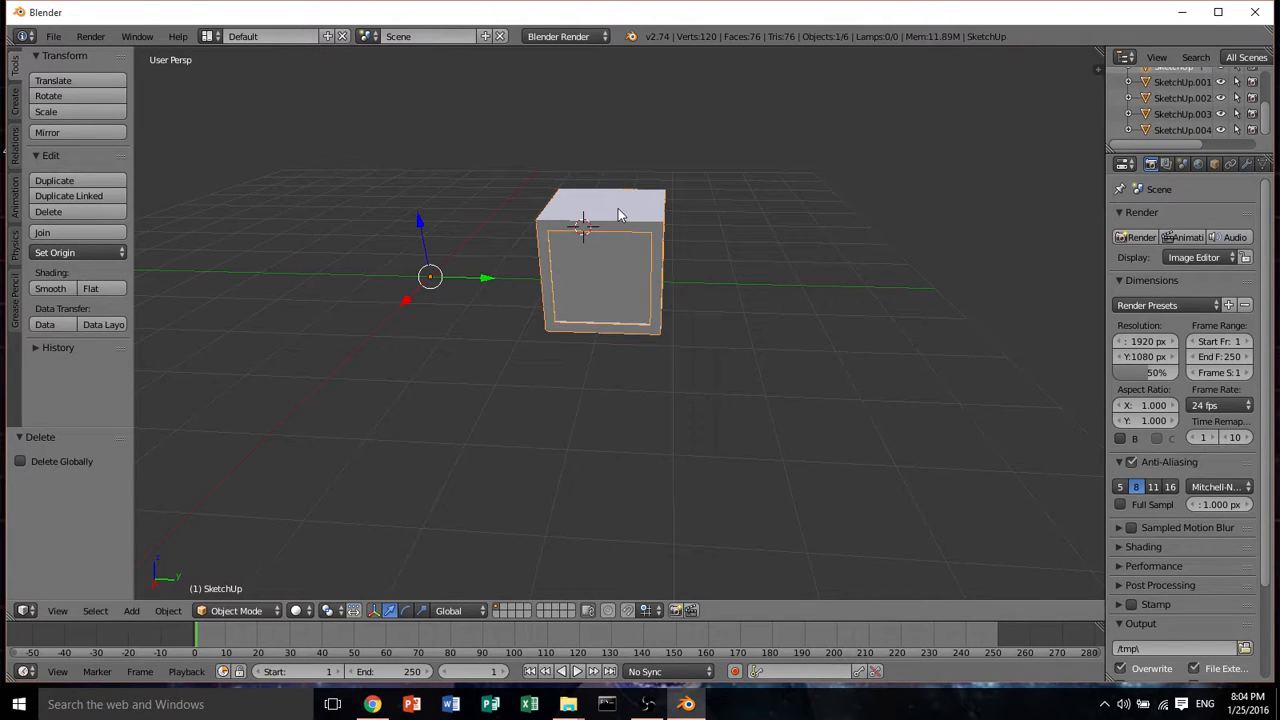
pyautogui.keyDown('shift'); pyautogui.rightClick(601, 252); pyautogui.keyUp('shift')
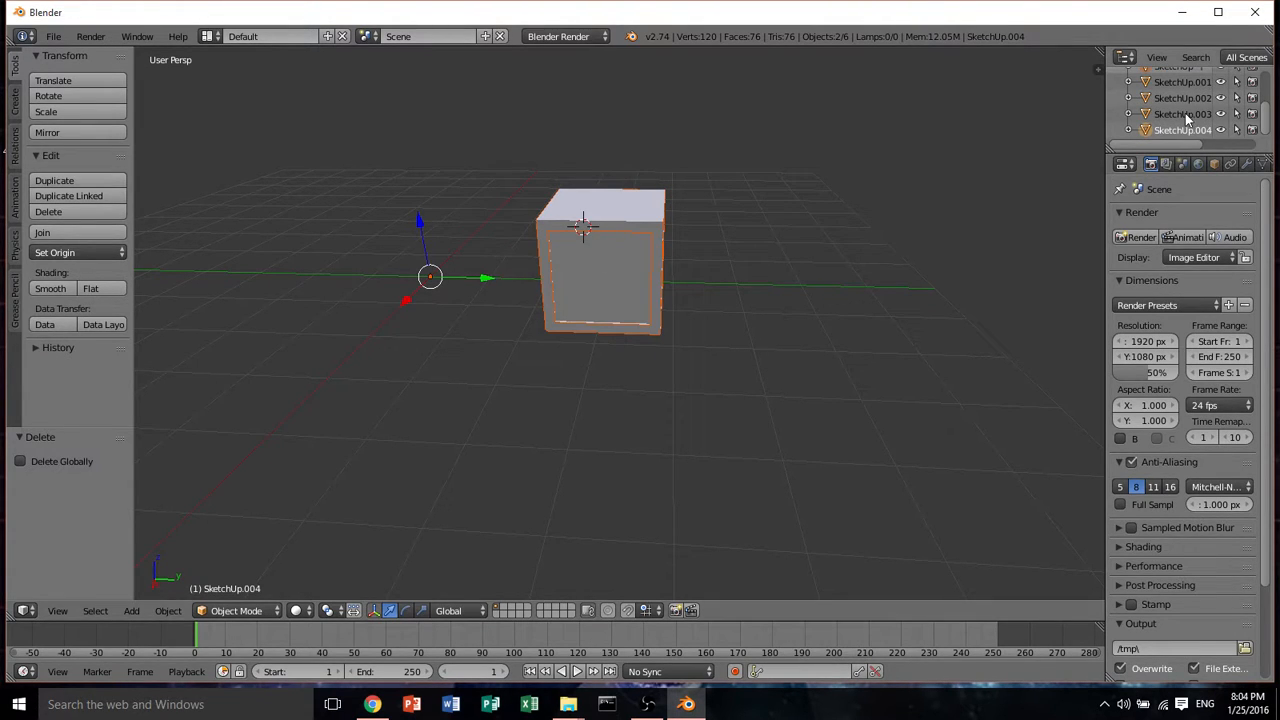
pyautogui.moveTo(589, 228); pyautogui.dragTo(617, 203, button='middle')
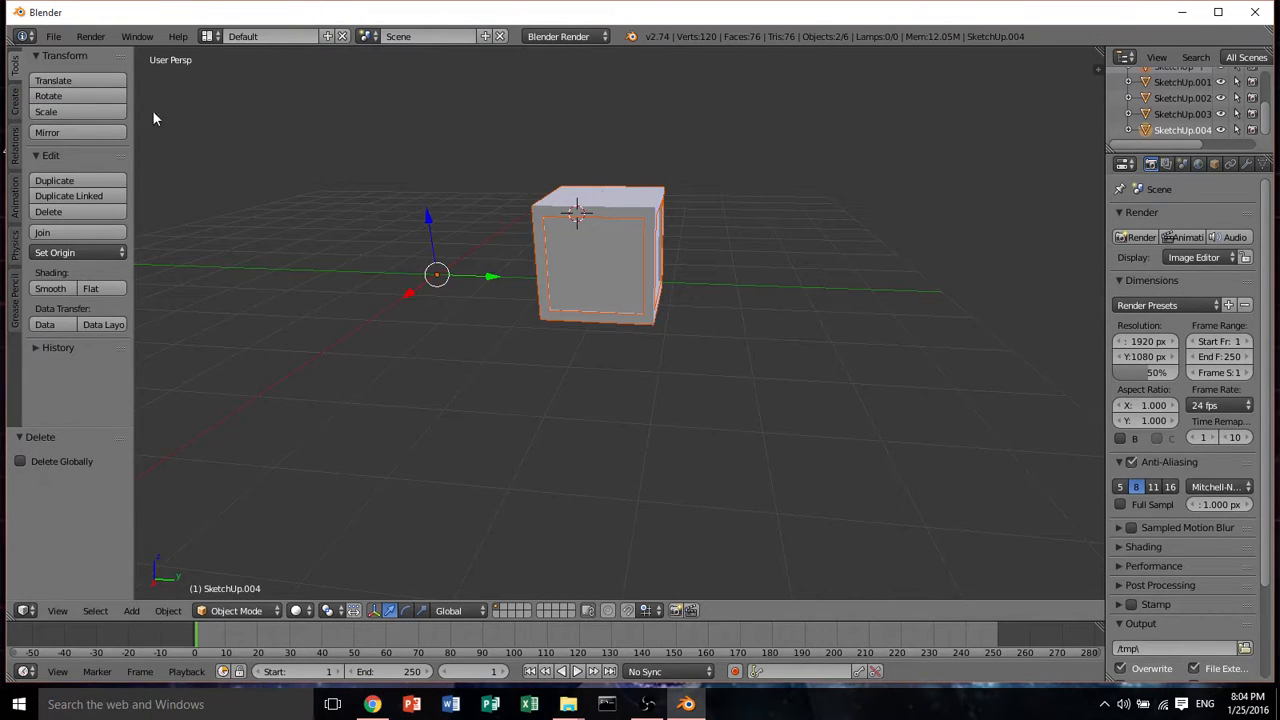
pyautogui.click(77, 232)
# Select the remaining cube parts and join them all into a single object
pyautogui.moveTo(760, 348)
pyautogui.mouseDown(button='middle')
pyautogui.moveTo(749, 357)
pyautogui.moveTo(765, 330)
pyautogui.mouseUp(button='middle')
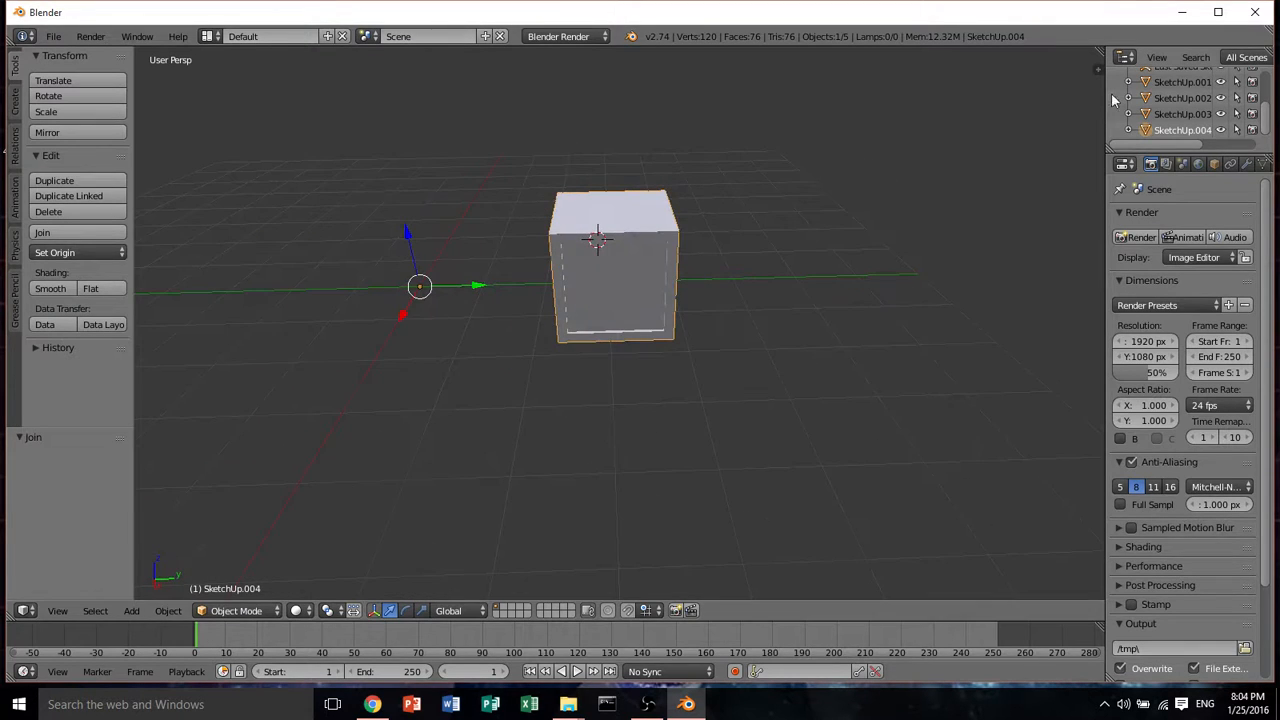
pyautogui.click(1168, 117)
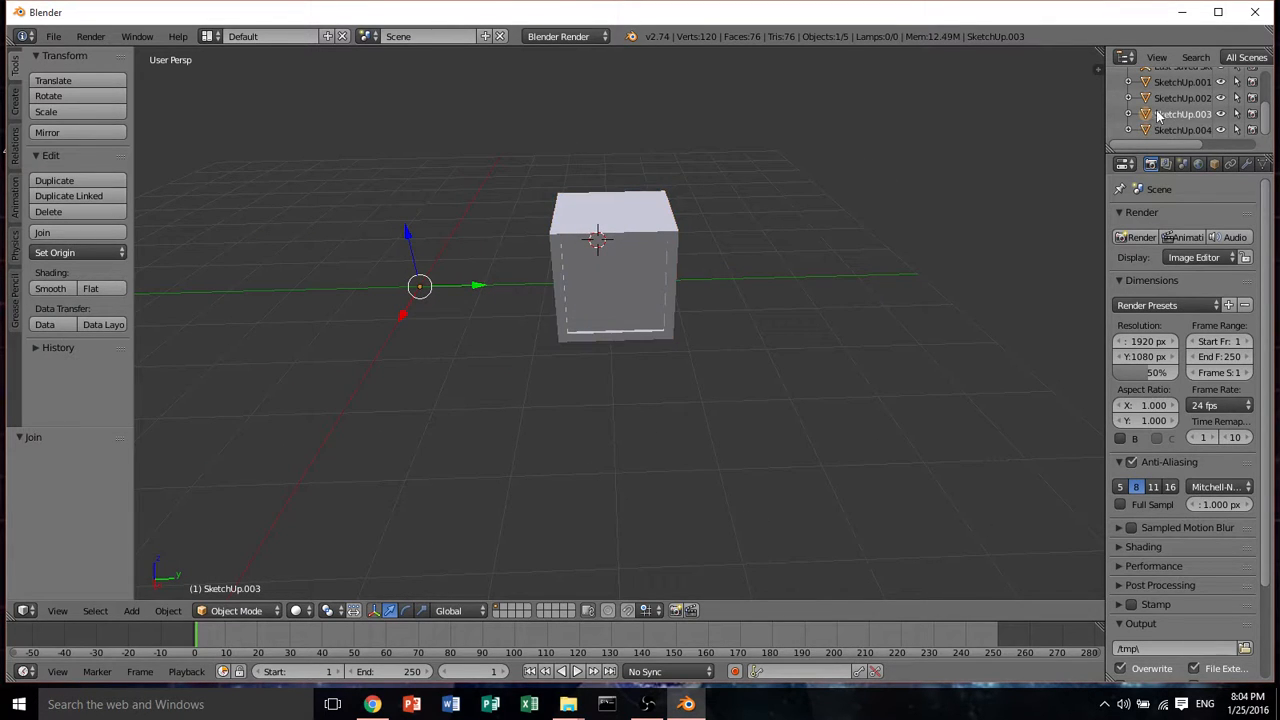
pyautogui.moveTo(749, 231); pyautogui.dragTo(775, 233, button='middle')
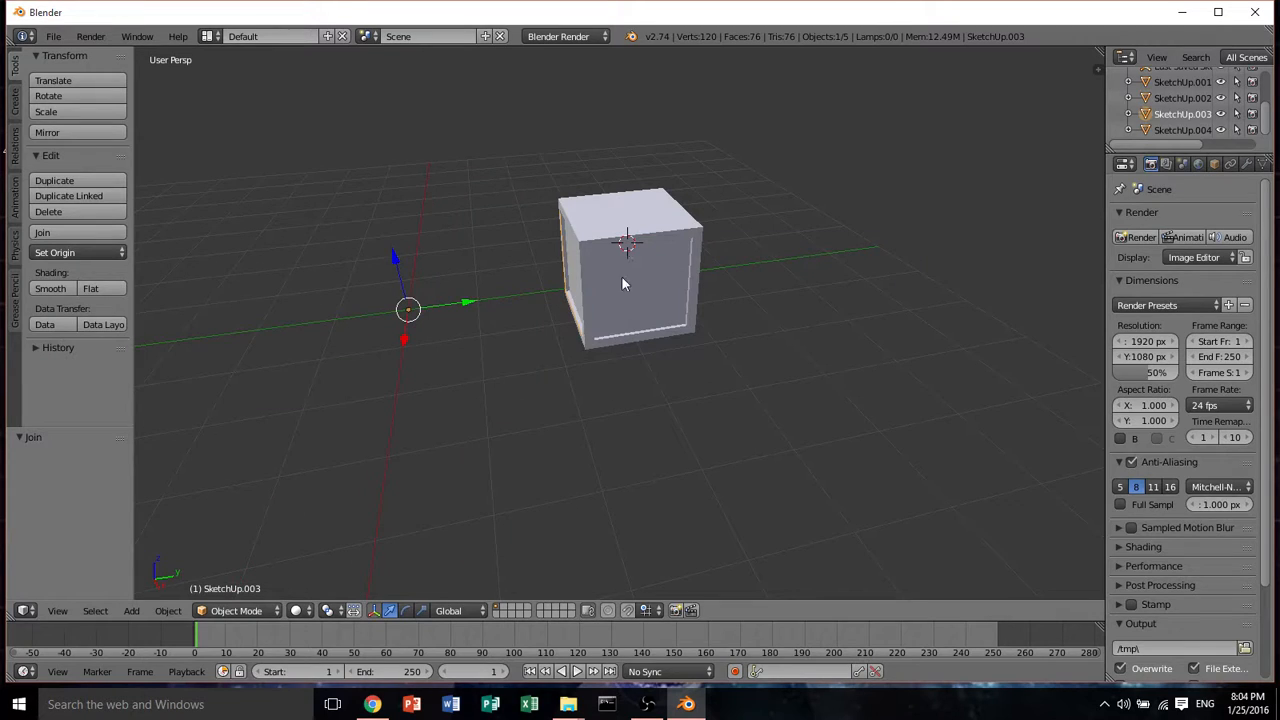
pyautogui.keyDown('shift'); pyautogui.rightClick(568, 264); pyautogui.keyUp('shift')
pyautogui.keyDown('shift'); pyautogui.rightClick(627, 238); pyautogui.keyUp('shift')
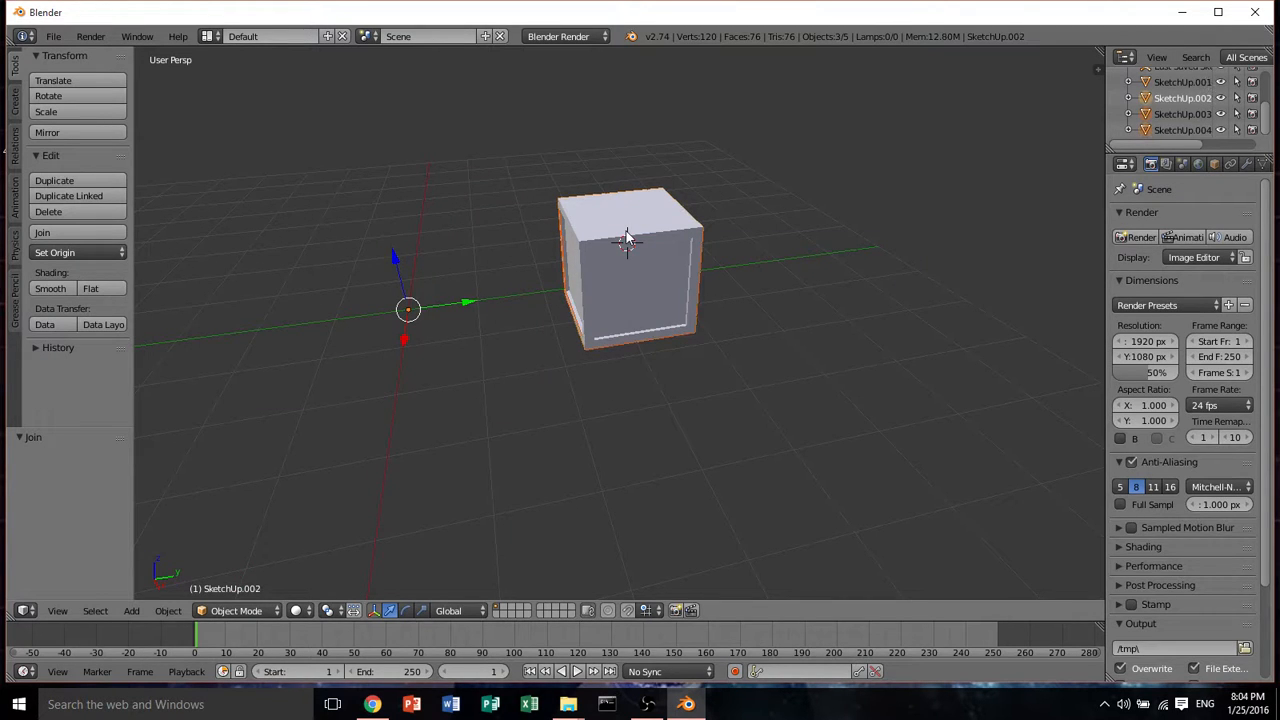
pyautogui.click(60, 232)
pyautogui.moveTo(635, 311)
pyautogui.mouseDown(button='middle')
pyautogui.moveTo(615, 337)
pyautogui.moveTo(553, 257)
pyautogui.mouseUp(button='middle')
pyautogui.keyDown('shift'); pyautogui.rightClick(560, 228); pyautogui.keyUp('shift')
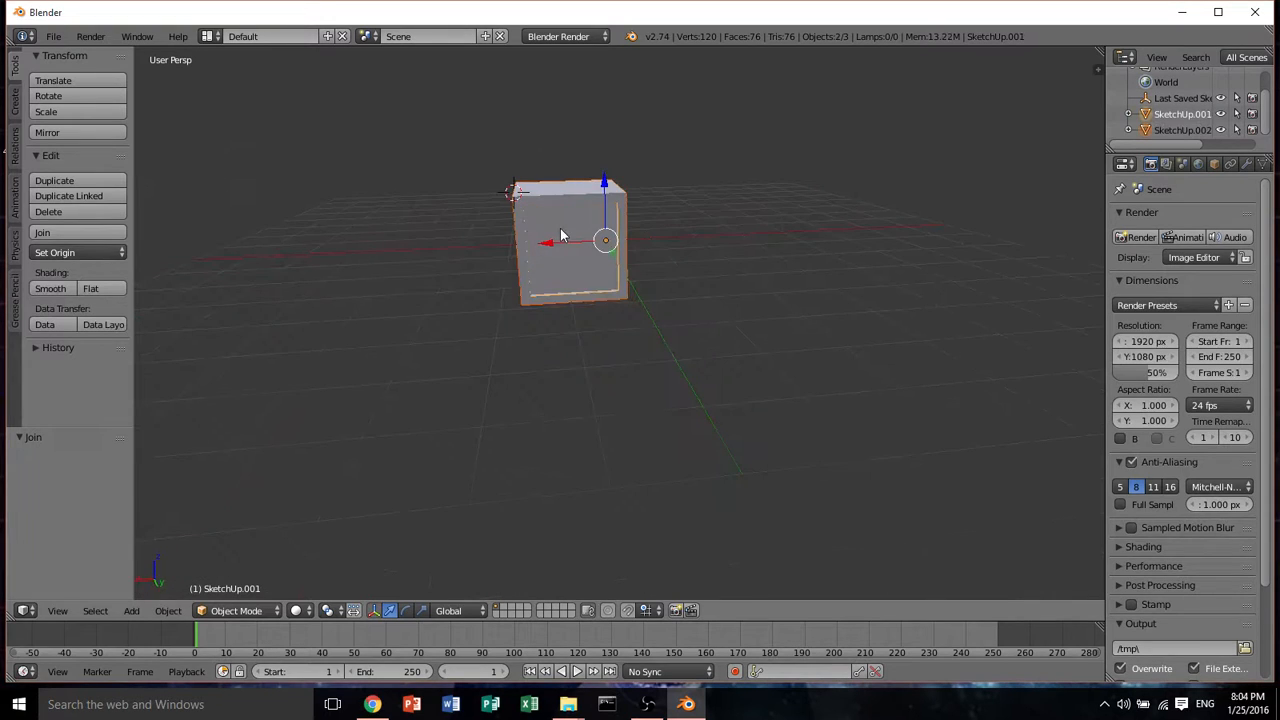
pyautogui.click(60, 232)
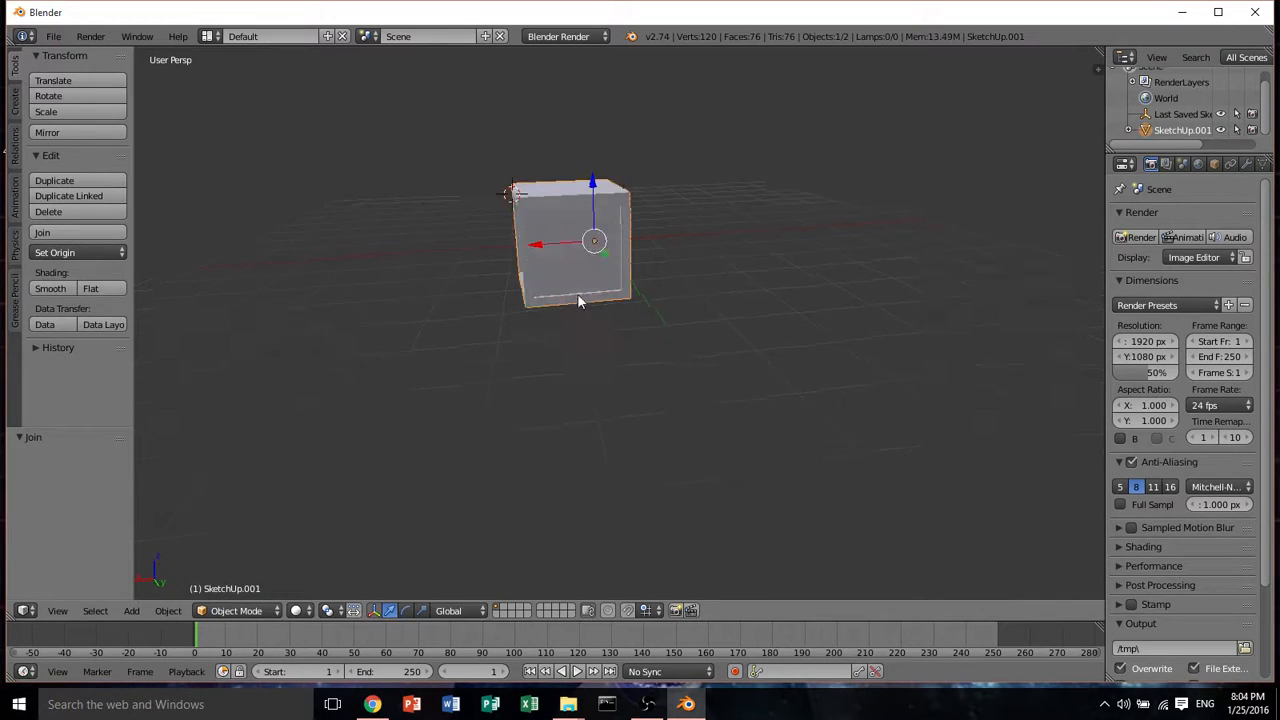
# Set the joined cube's X location to 0
pyautogui.moveTo(690, 320)
pyautogui.mouseDown(button='middle')
pyautogui.moveTo(754, 310)
pyautogui.moveTo(1274, 101)
pyautogui.mouseUp(button='middle')
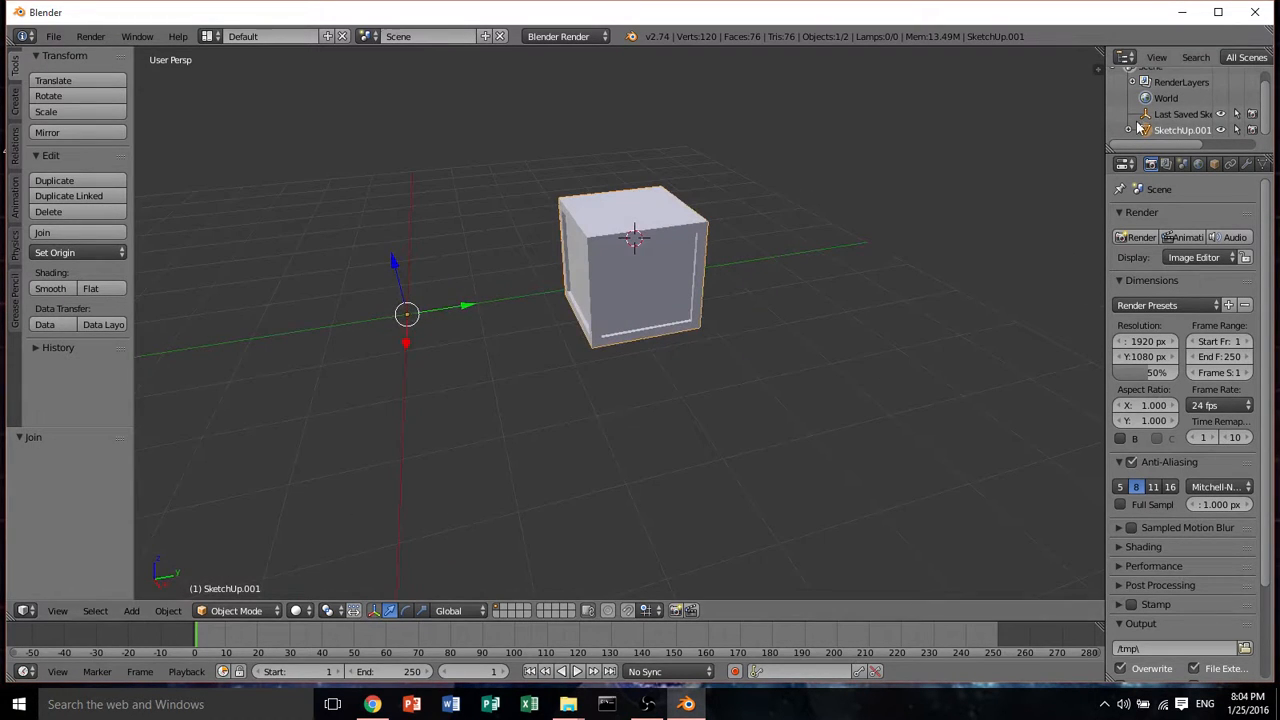
pyautogui.moveTo(780, 297); pyautogui.dragTo(1080, 157, button='middle')
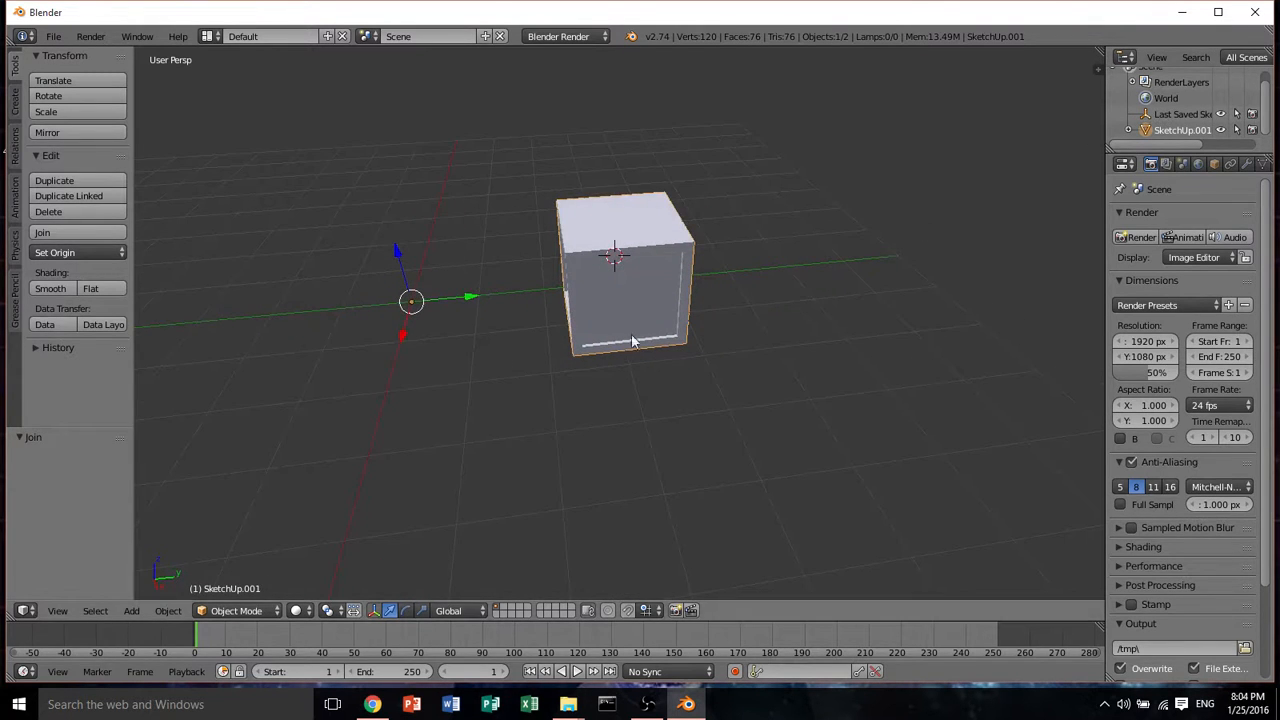
pyautogui.moveTo(632, 342)
pyautogui.mouseDown(button='middle')
pyautogui.moveTo(562, 350)
pyautogui.moveTo(640, 354)
pyautogui.mouseUp(button='middle')
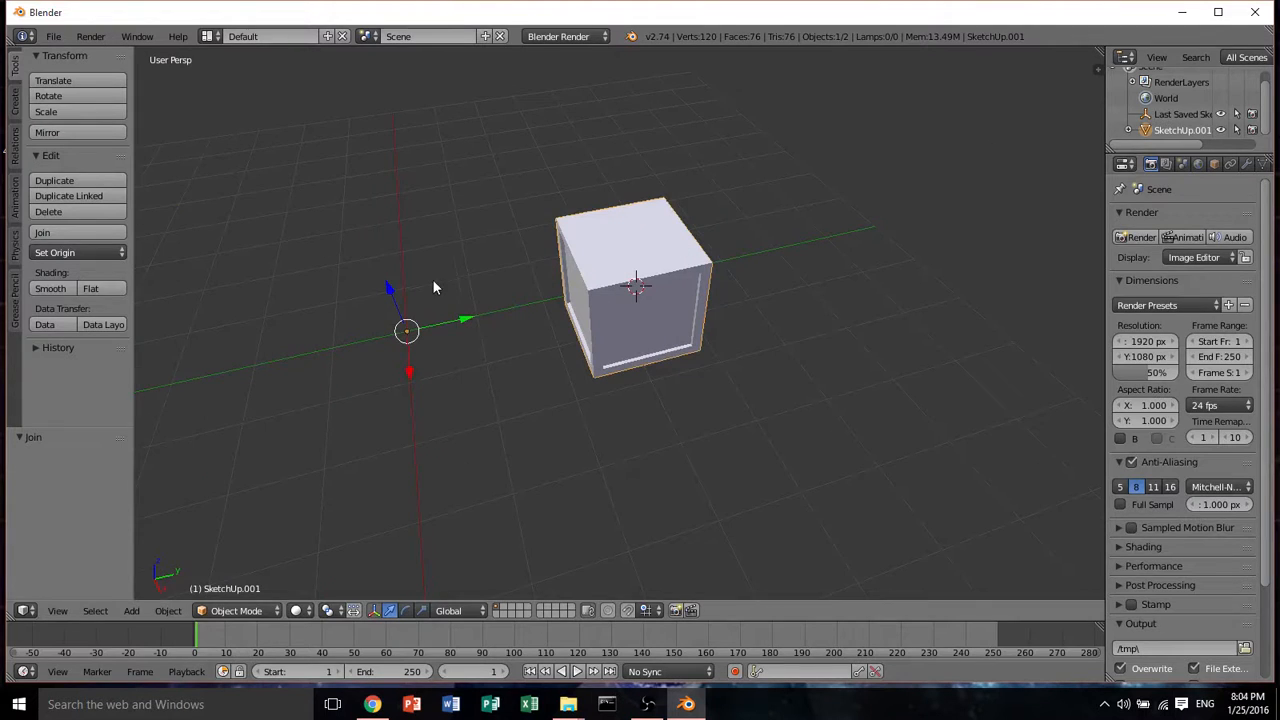
pyautogui.moveTo(459, 320); pyautogui.dragTo(212, 343)
pyautogui.moveTo(212, 343); pyautogui.dragTo(547, 332, button='middle')
pyautogui.scroll(-2, 547, 332)
pyautogui.moveTo(774, 492); pyautogui.dragTo(777, 492)
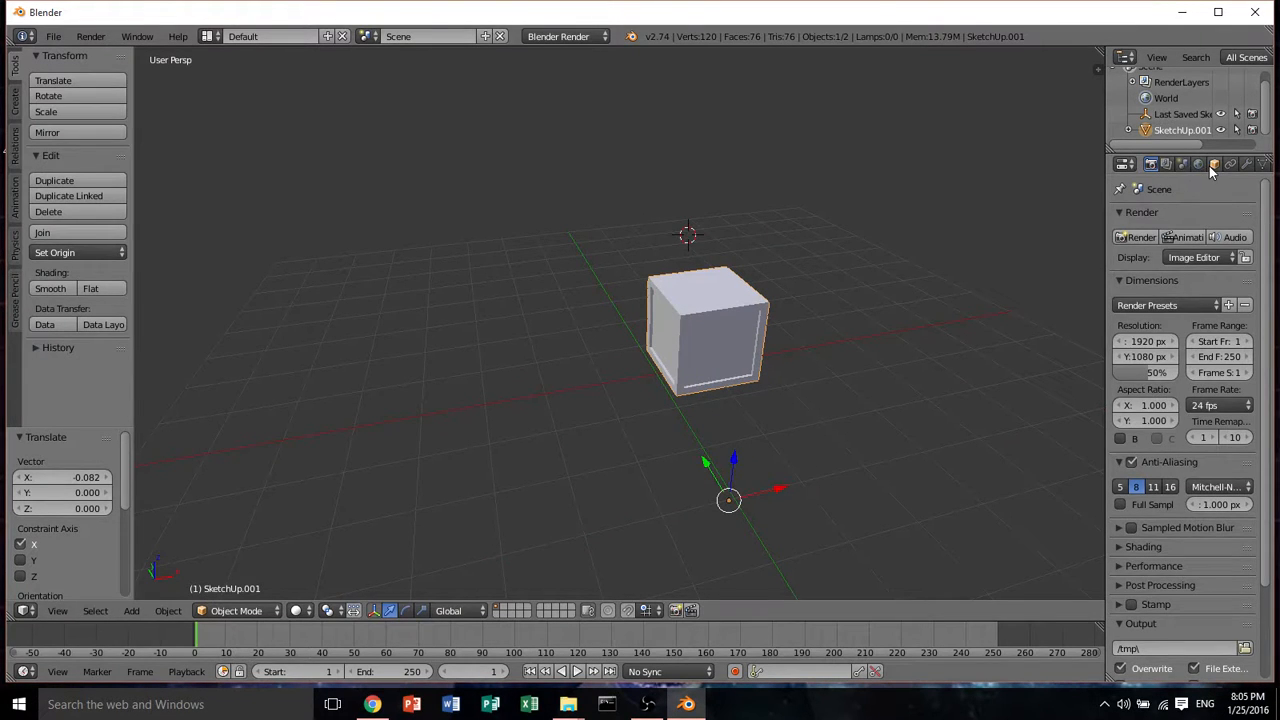
pyautogui.click(1213, 164)
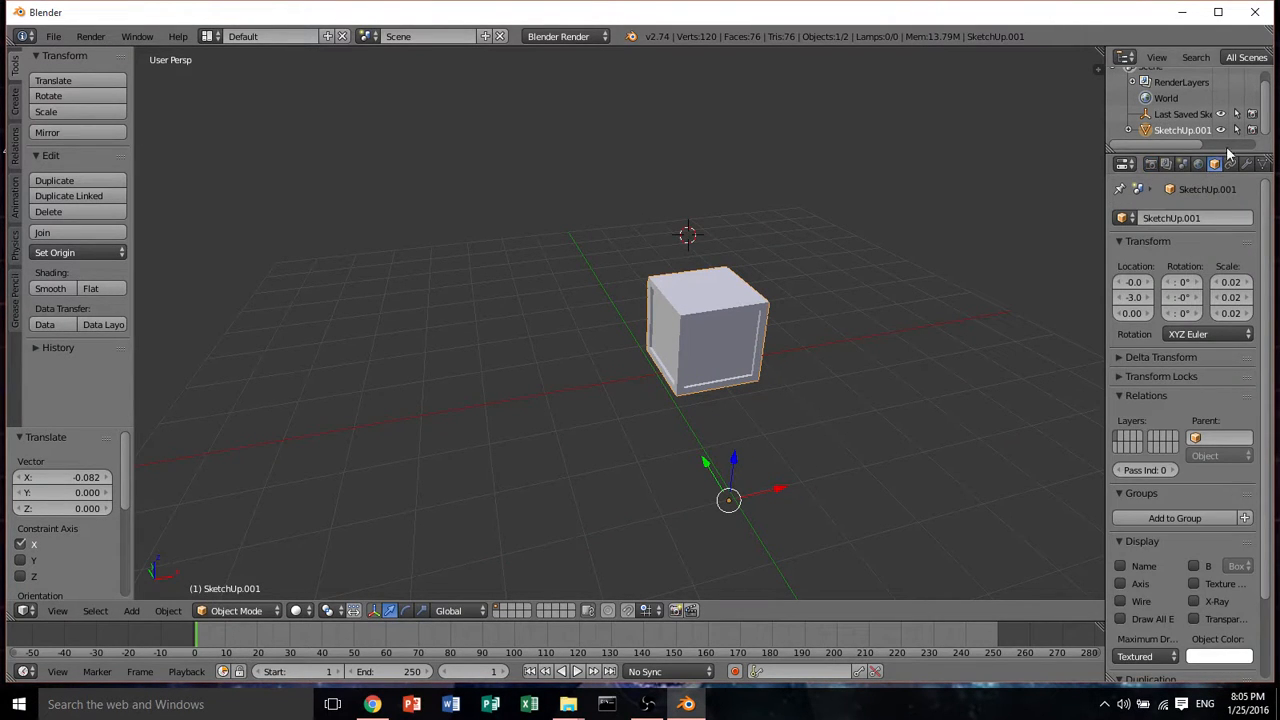
pyautogui.click(1133, 282)
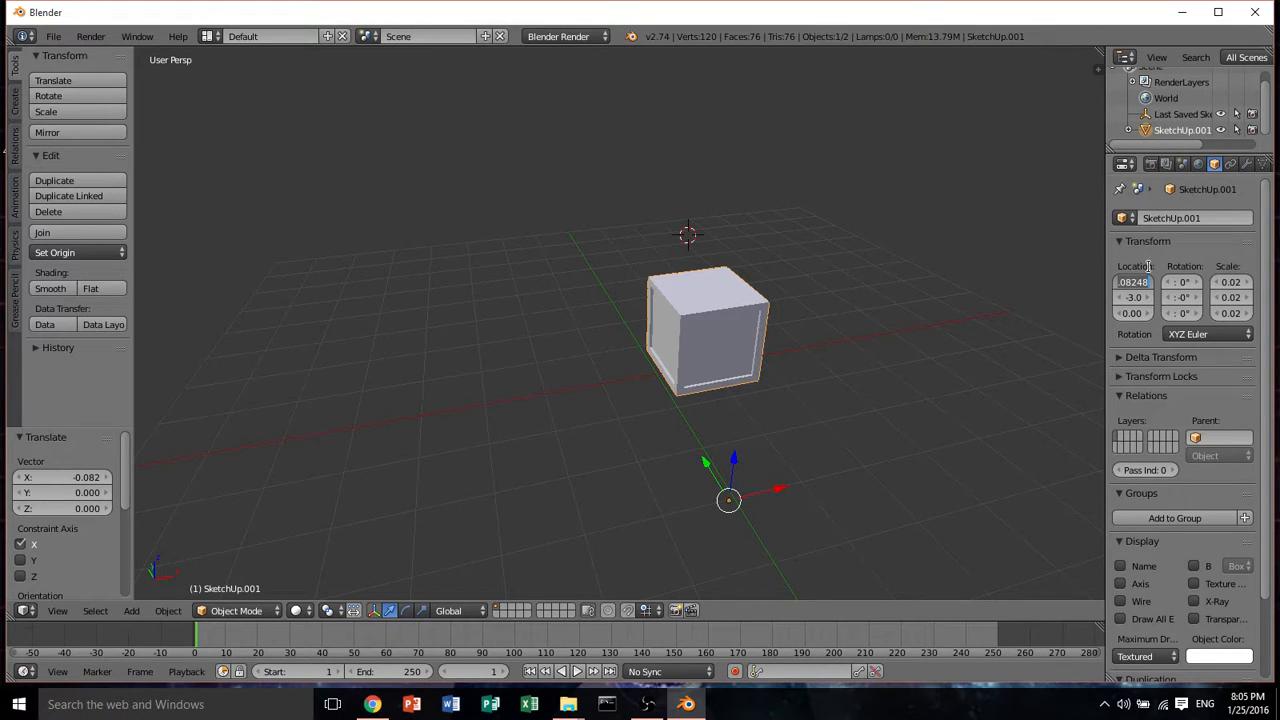
pyautogui.press('BackSpace')
pyautogui.press('Return')
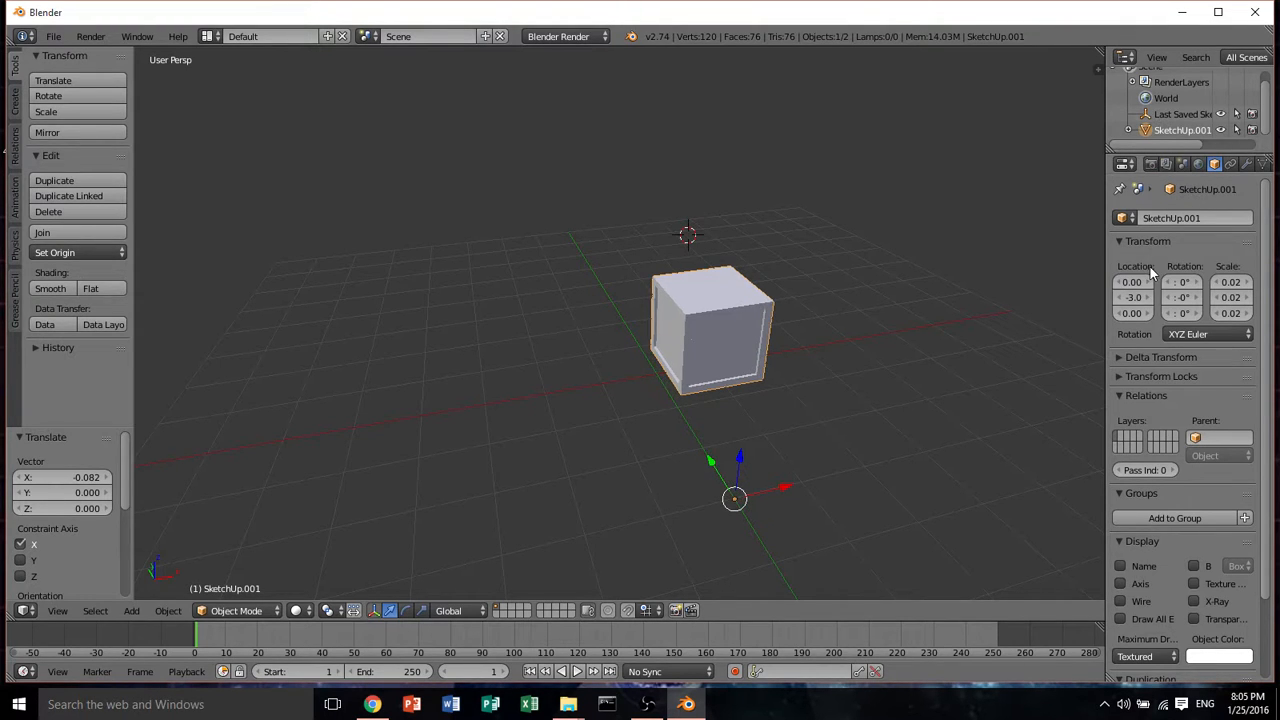
# Set the joined cube's Y location to 0
pyautogui.click(1131, 298)
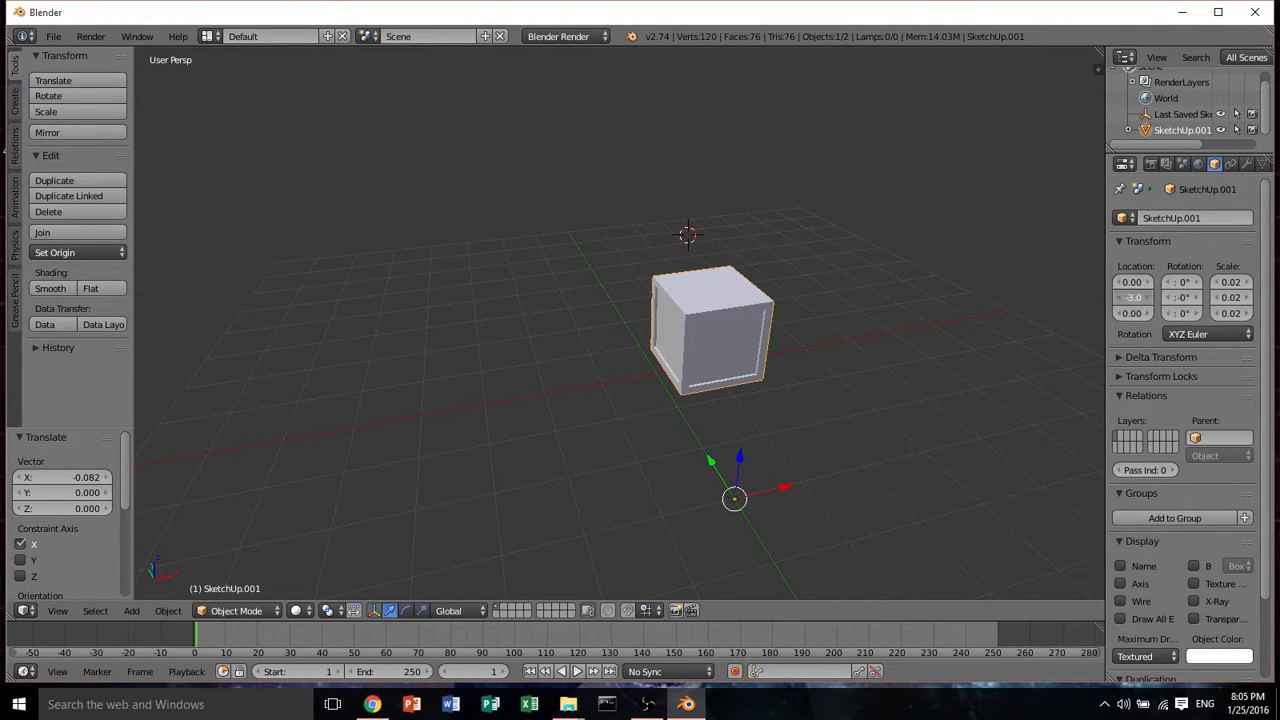
pyautogui.click(1134, 297)
pyautogui.write('0')
pyautogui.press('Return')
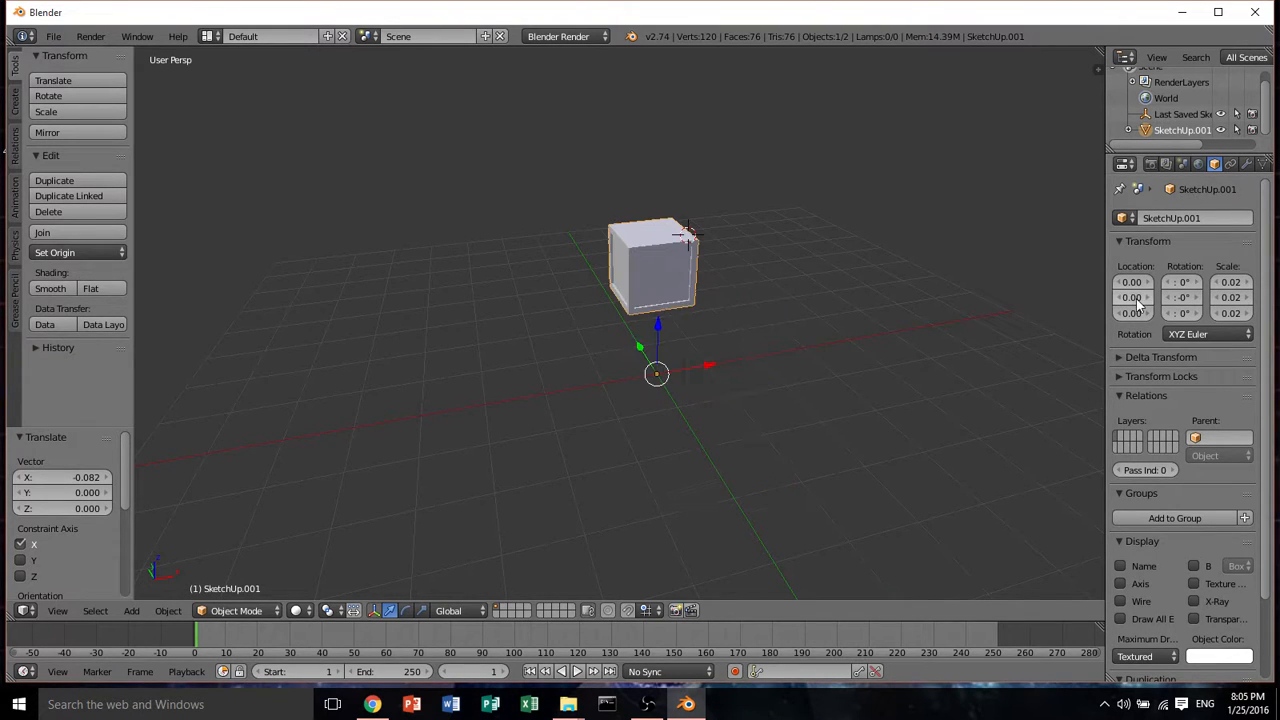
# Delete the Last Saved SketchUp View object from the scene outliner
pyautogui.moveTo(830, 330); pyautogui.dragTo(563, 381, button='middle')
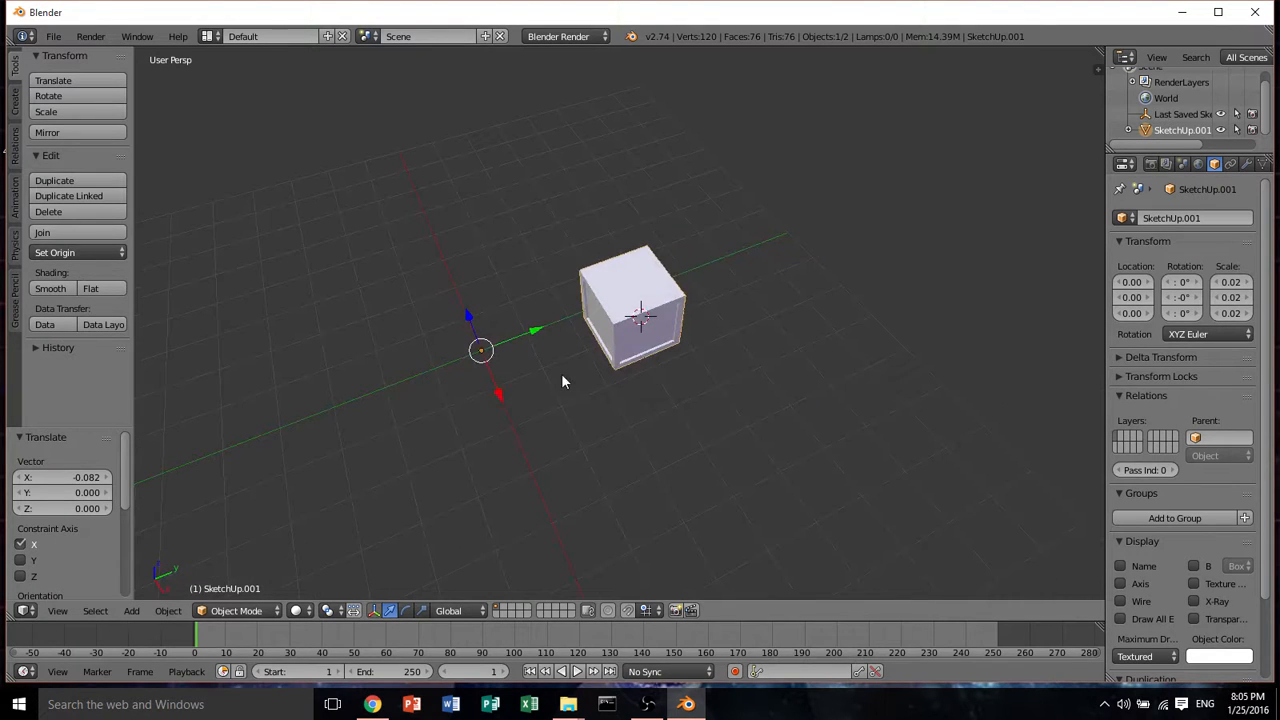
pyautogui.click(1157, 116)
pyautogui.rightClick(1157, 116)
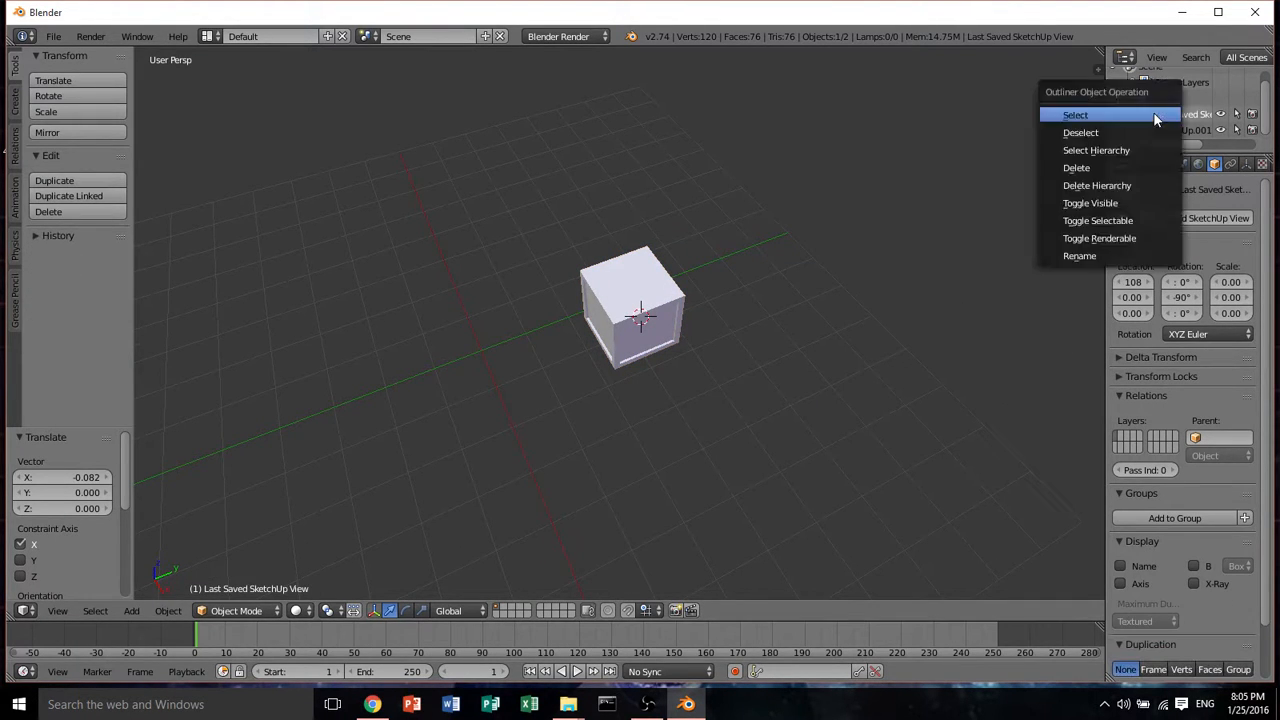
pyautogui.click(1127, 167)
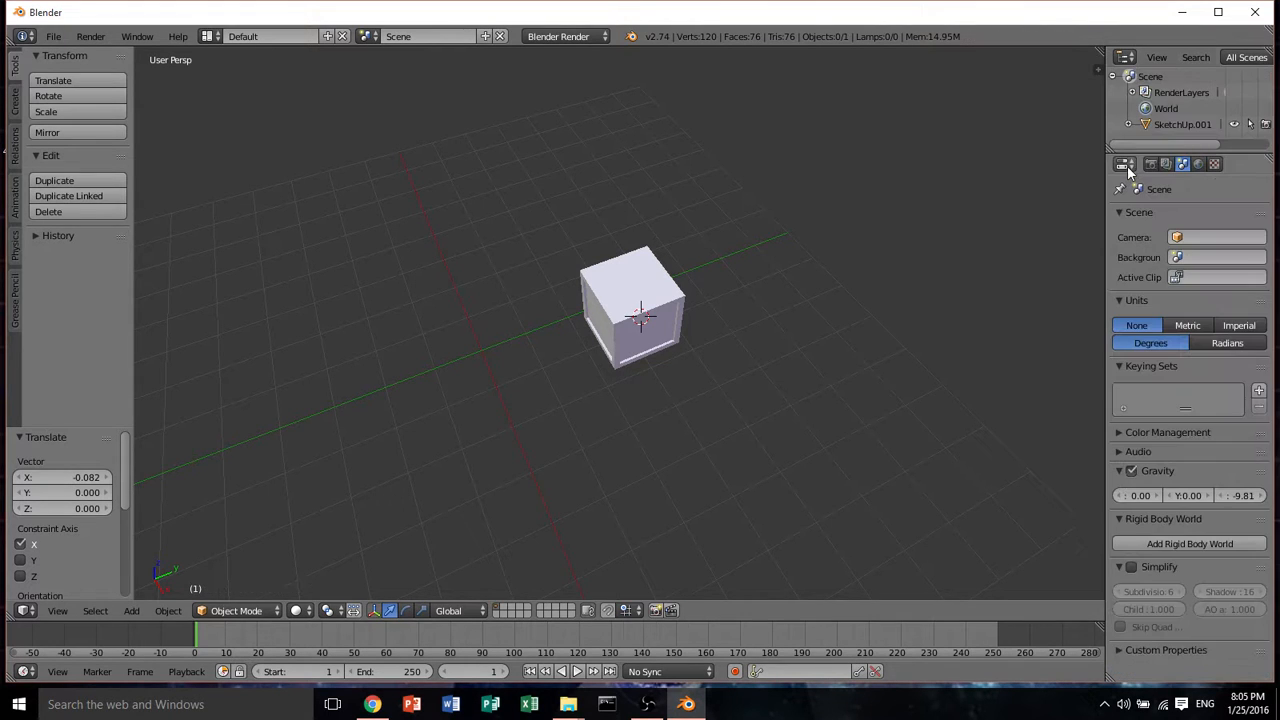
# Select the cube and rename the object Simple_Cube
pyautogui.rightClick(634, 298)
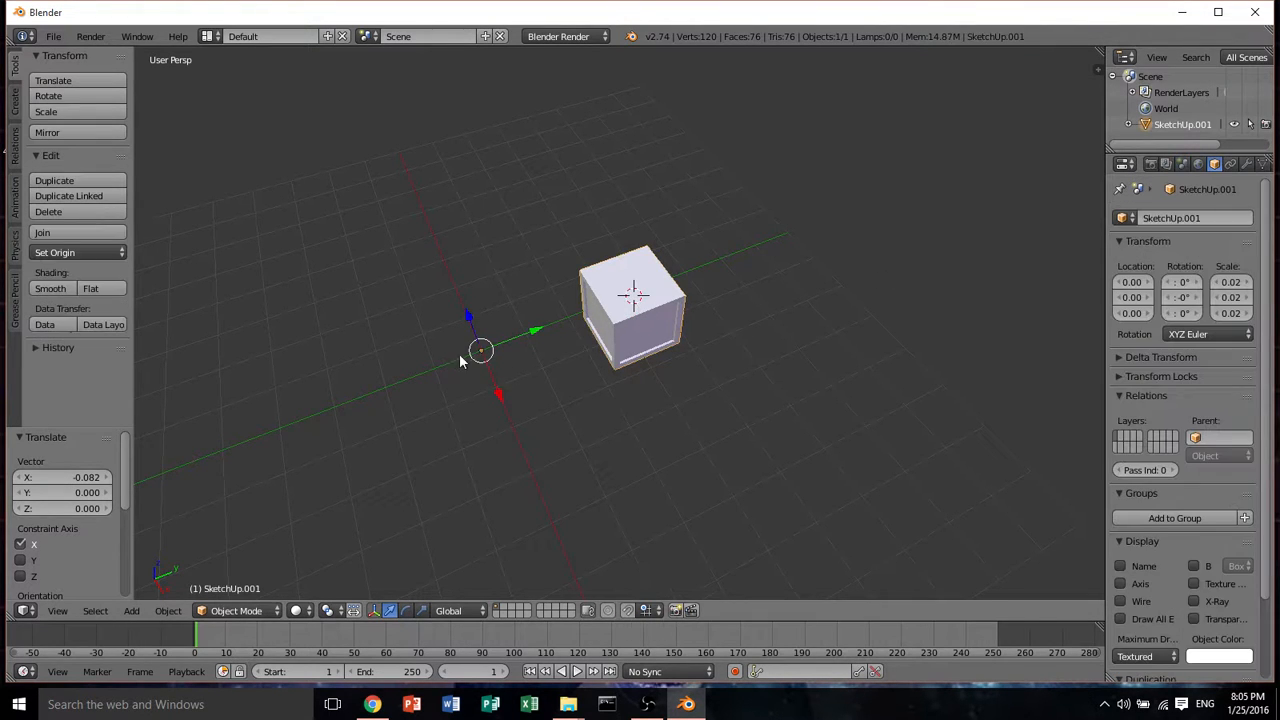
pyautogui.moveTo(553, 334); pyautogui.dragTo(714, 307, button='middle')
pyautogui.scroll(6, 582, 305)
pyautogui.scroll(-6, 582, 305)
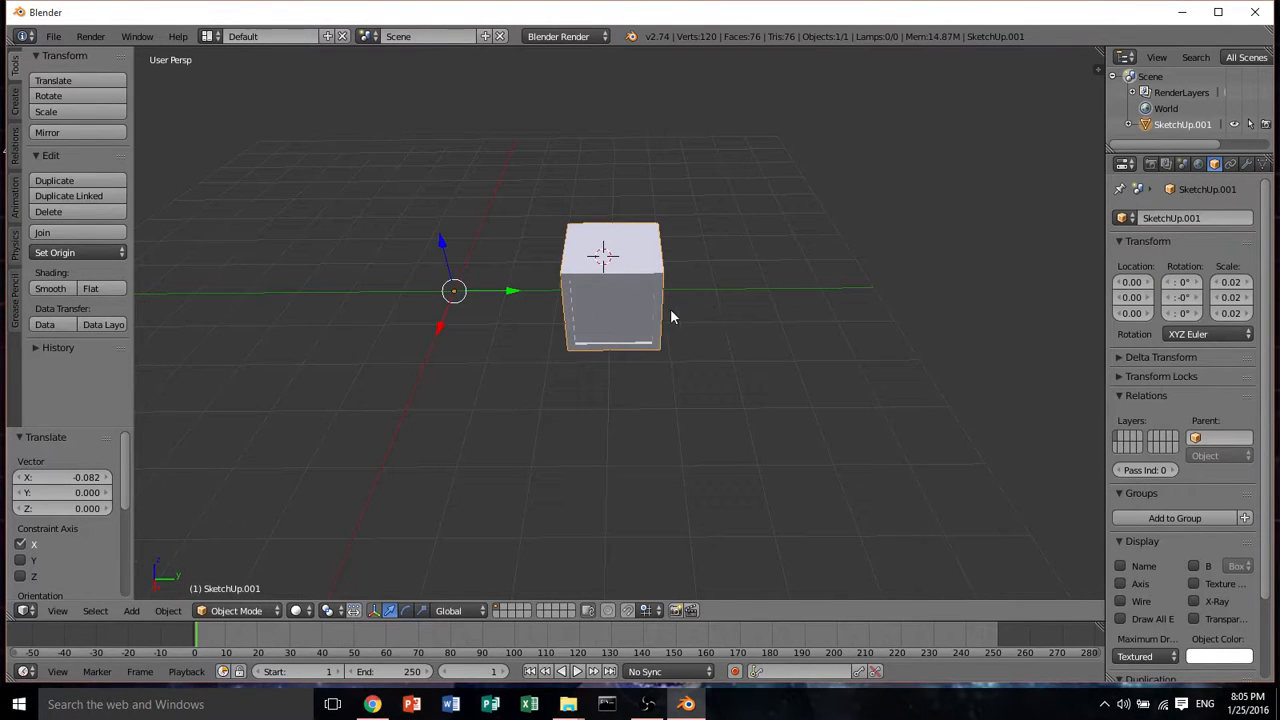
pyautogui.moveTo(643, 280); pyautogui.dragTo(606, 262, button='middle')
pyautogui.moveTo(652, 224); pyautogui.dragTo(703, 243, button='middle')
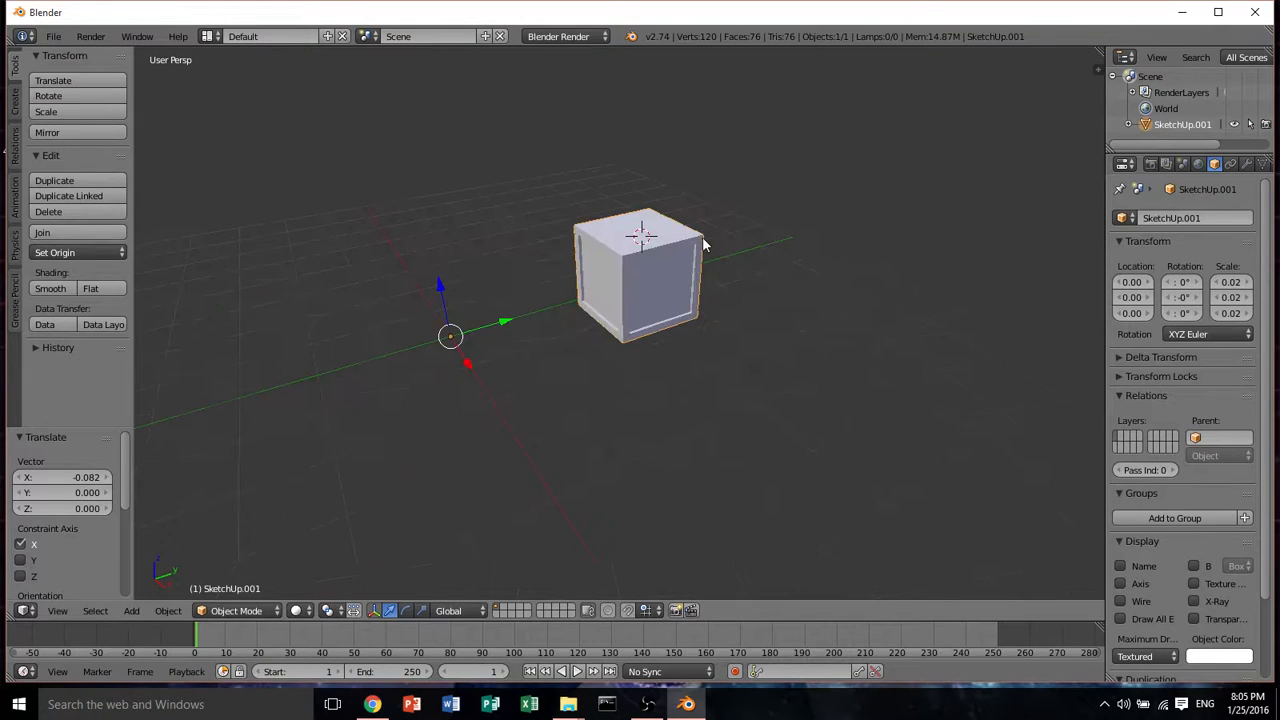
pyautogui.click(1206, 220)
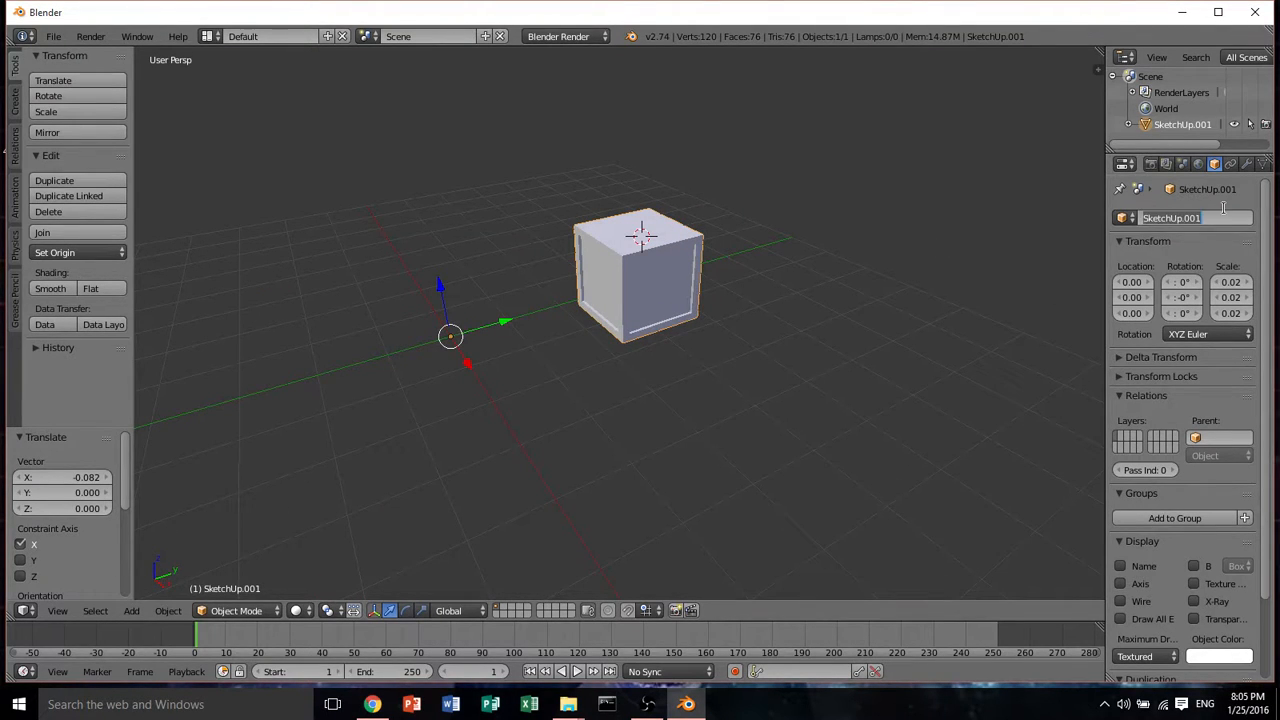
pyautogui.write('Simple_Cube')
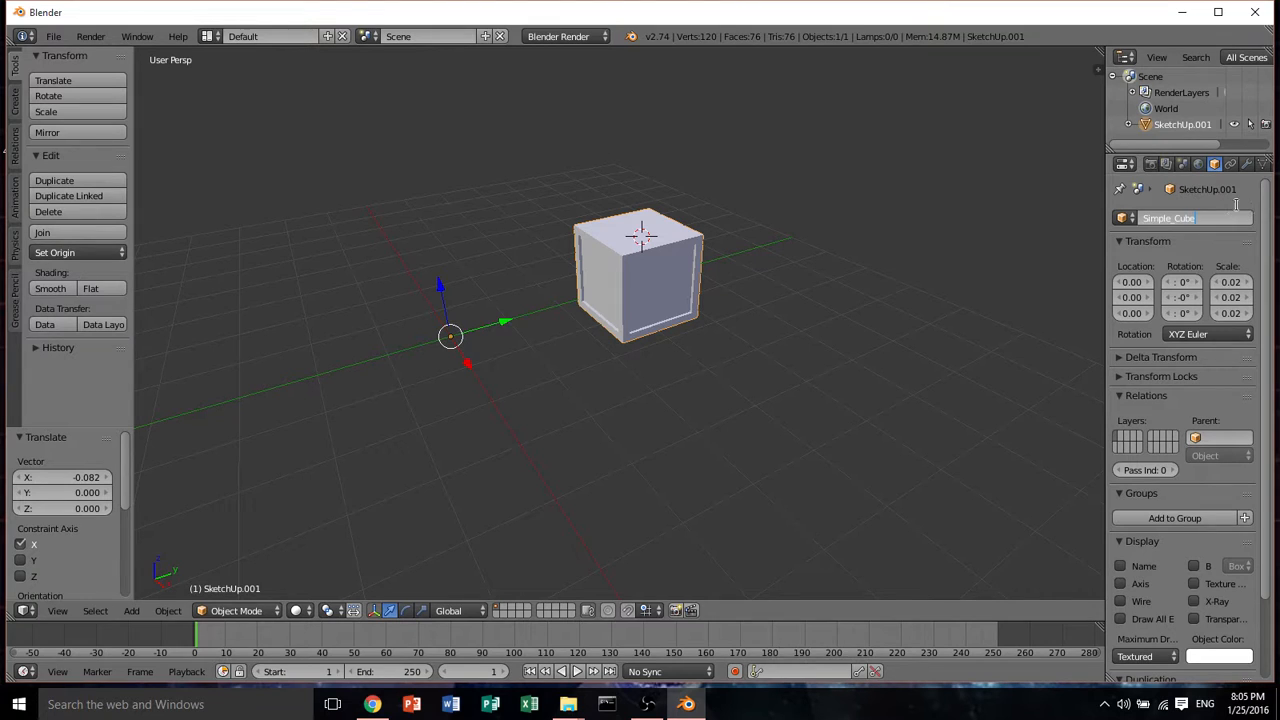
pyautogui.press('Return')
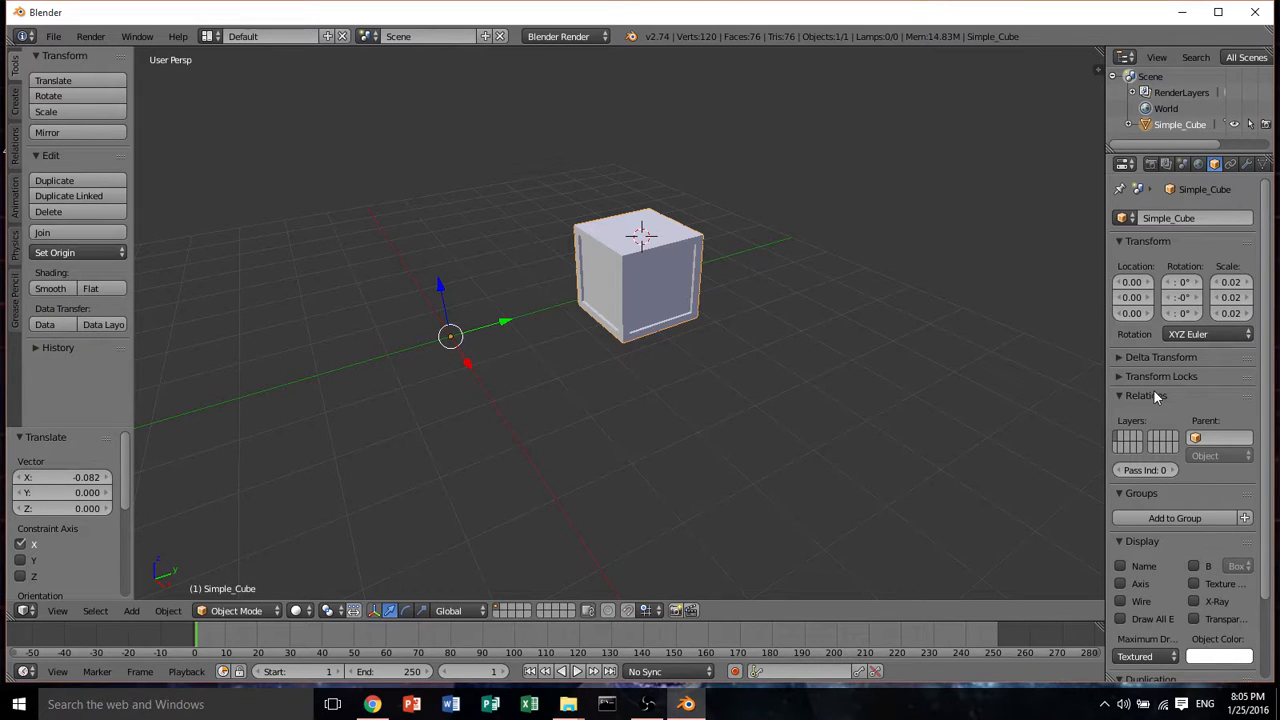
# Add a new material to the cube and name it Simple_Cube
pyautogui.moveTo(945, 306); pyautogui.dragTo(908, 352, button='middle')
pyautogui.scroll(4, 817, 391)
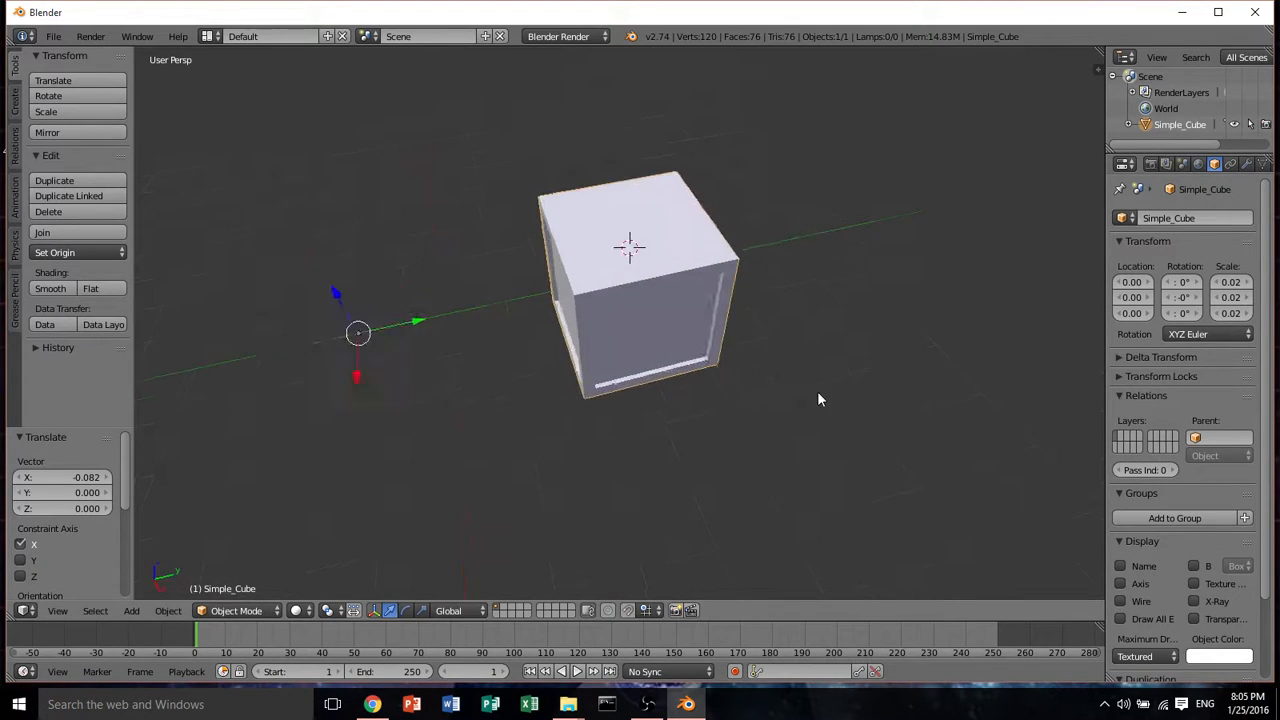
pyautogui.scroll(-5, 791, 352)
pyautogui.moveTo(791, 352); pyautogui.dragTo(821, 371, button='middle')
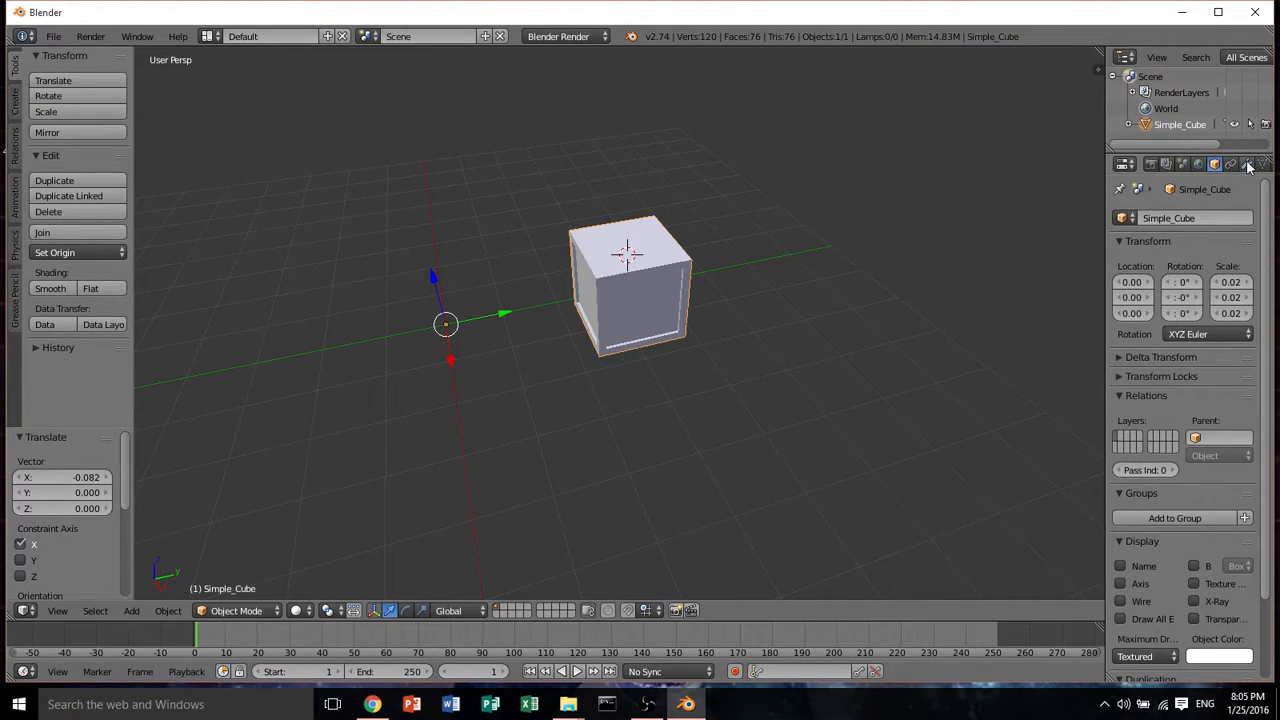
pyautogui.moveTo(1246, 164); pyautogui.dragTo(1158, 164, button='middle')
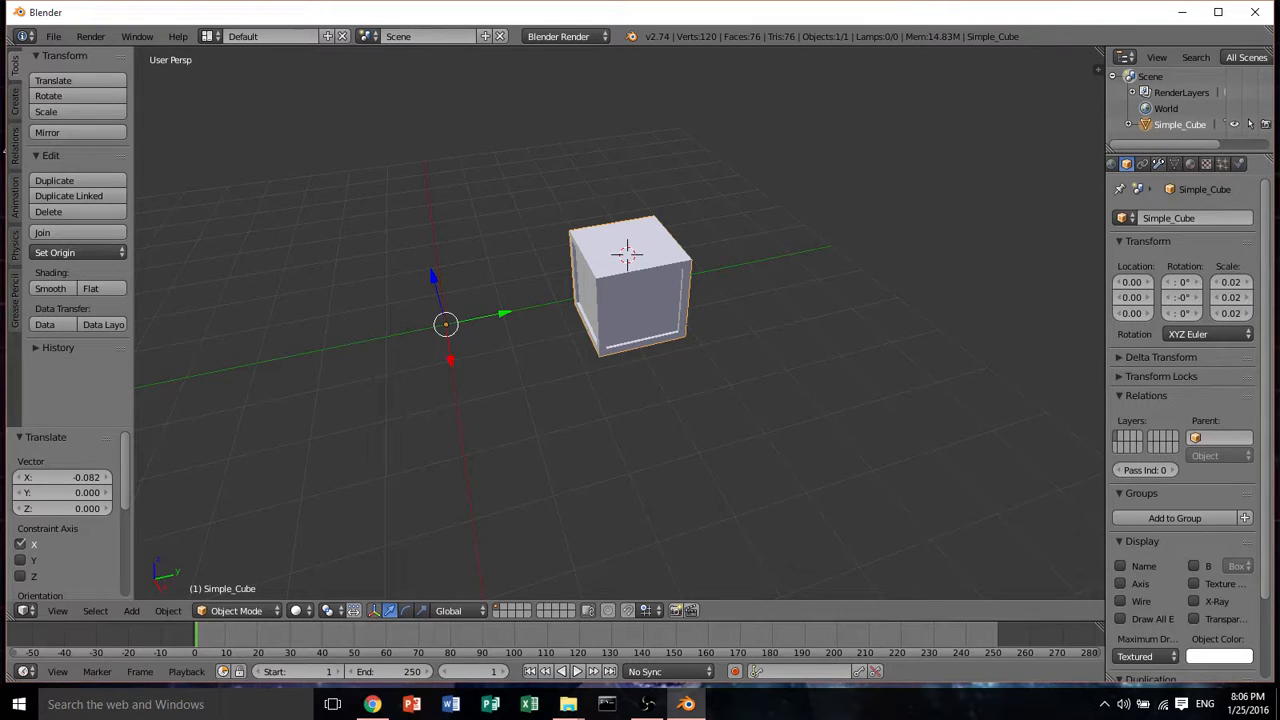
pyautogui.click(1191, 167)
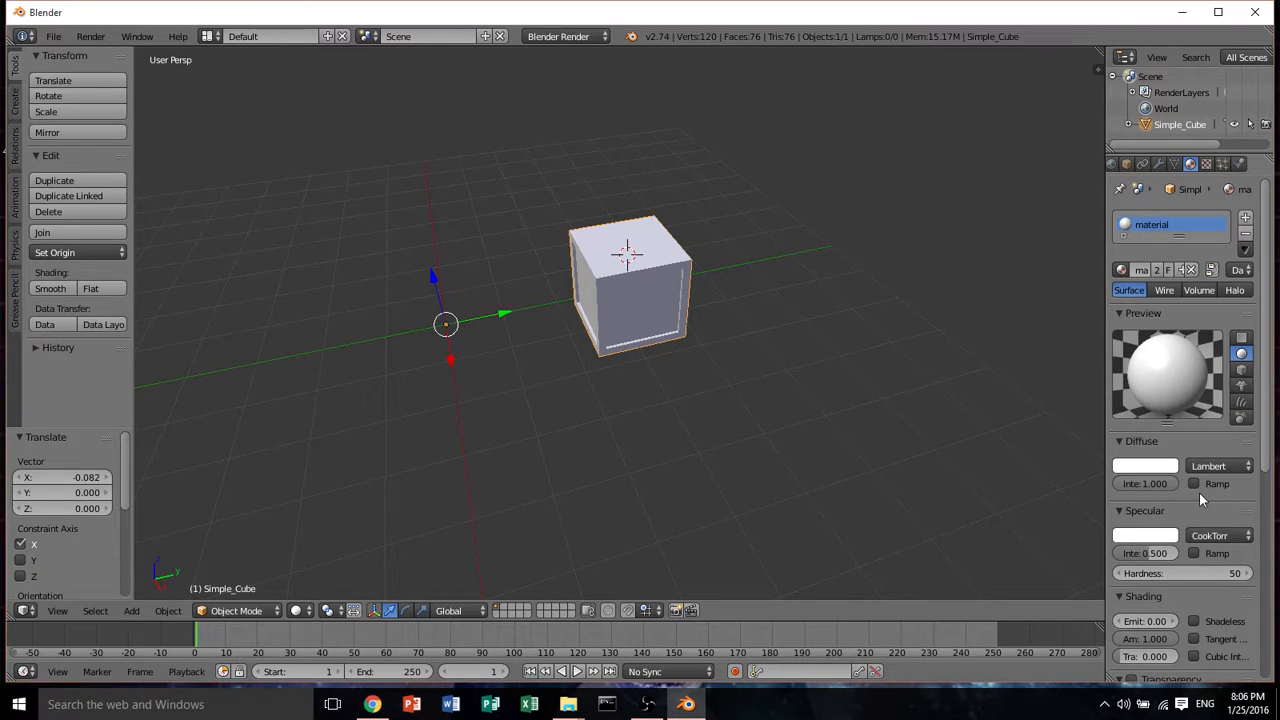
pyautogui.click(1194, 268)
pyautogui.click(1195, 266)
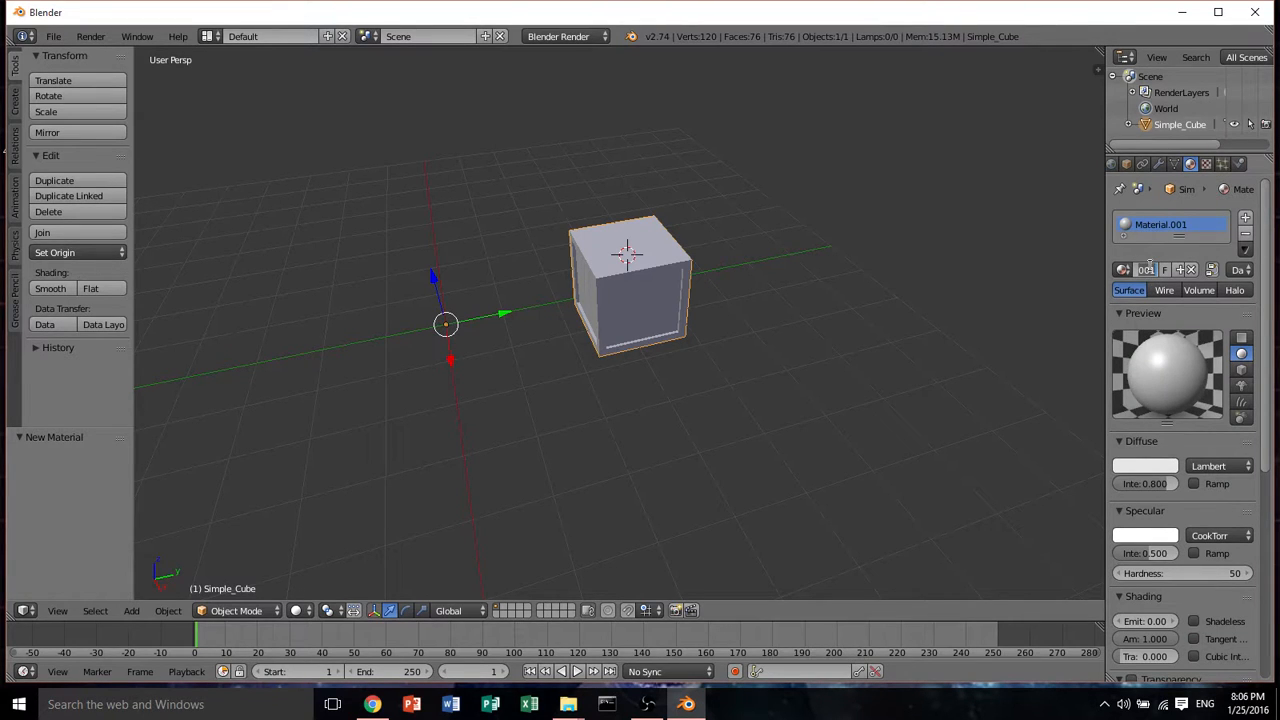
pyautogui.press('BackSpace')
pyautogui.write('Simple_Cube')
pyautogui.press('Return')
# Save the Blender file as Simple_Cube.blend in the Meshes .blend folder
pyautogui.moveTo(1023, 281); pyautogui.dragTo(694, 274, button='middle')
pyautogui.click(58, 37)
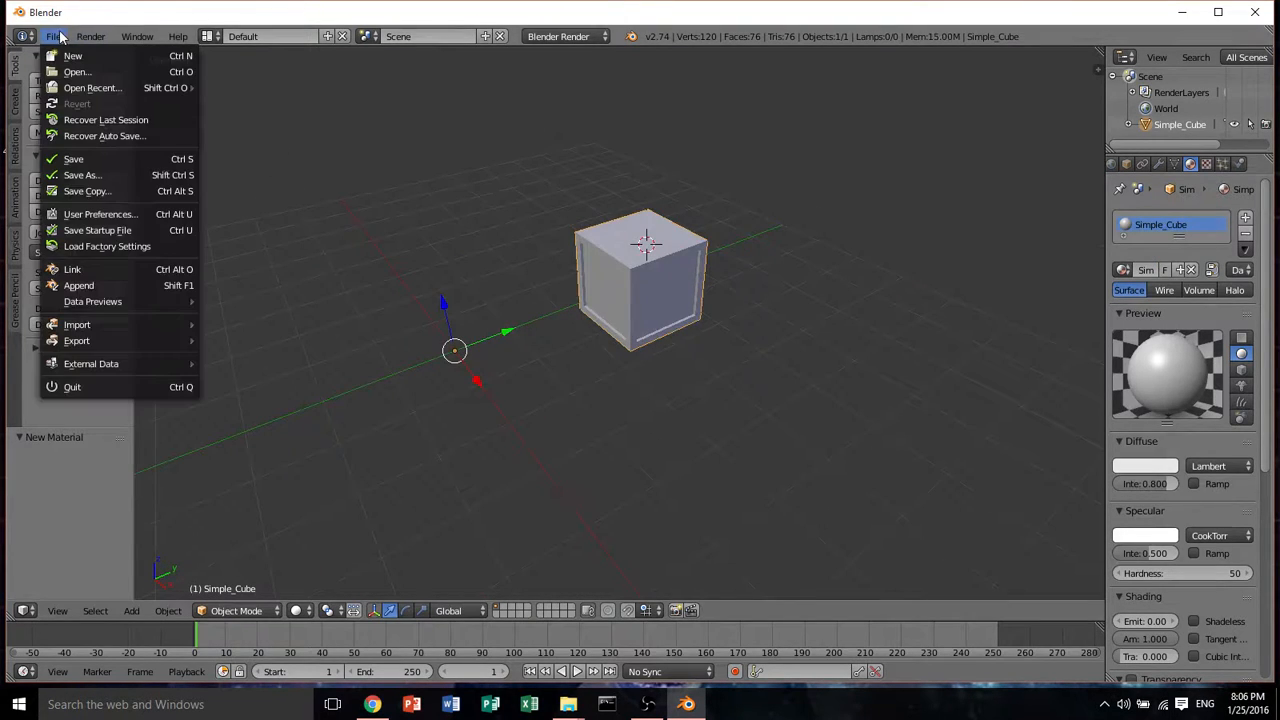
pyautogui.click(104, 162)
pyautogui.click(246, 94)
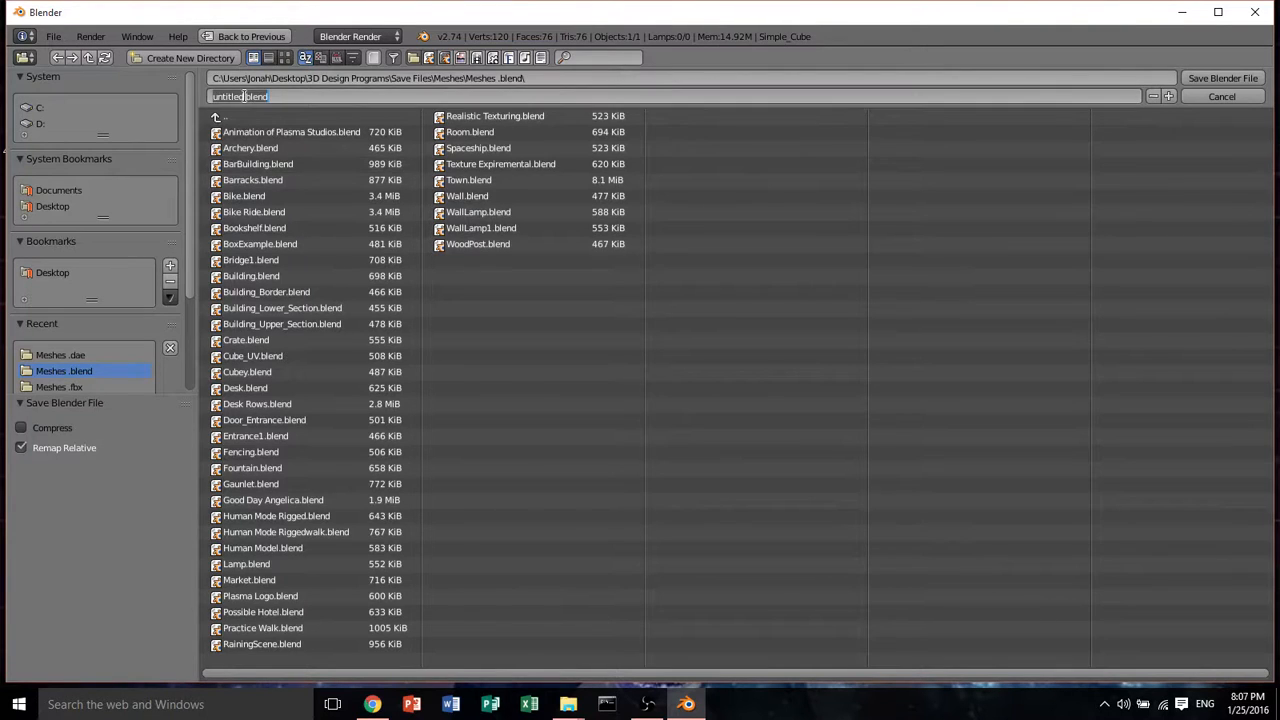
pyautogui.press('BackSpace')
pyautogui.write('Simple_Cube')
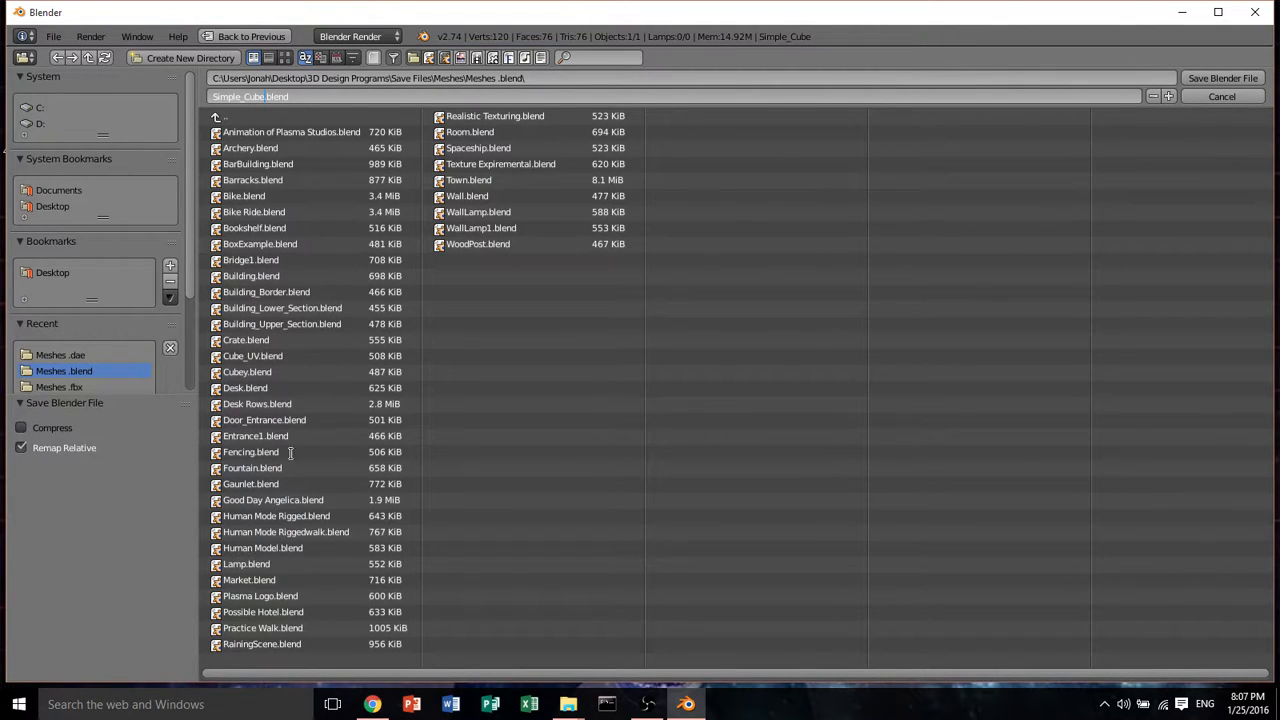
pyautogui.click(1240, 82)
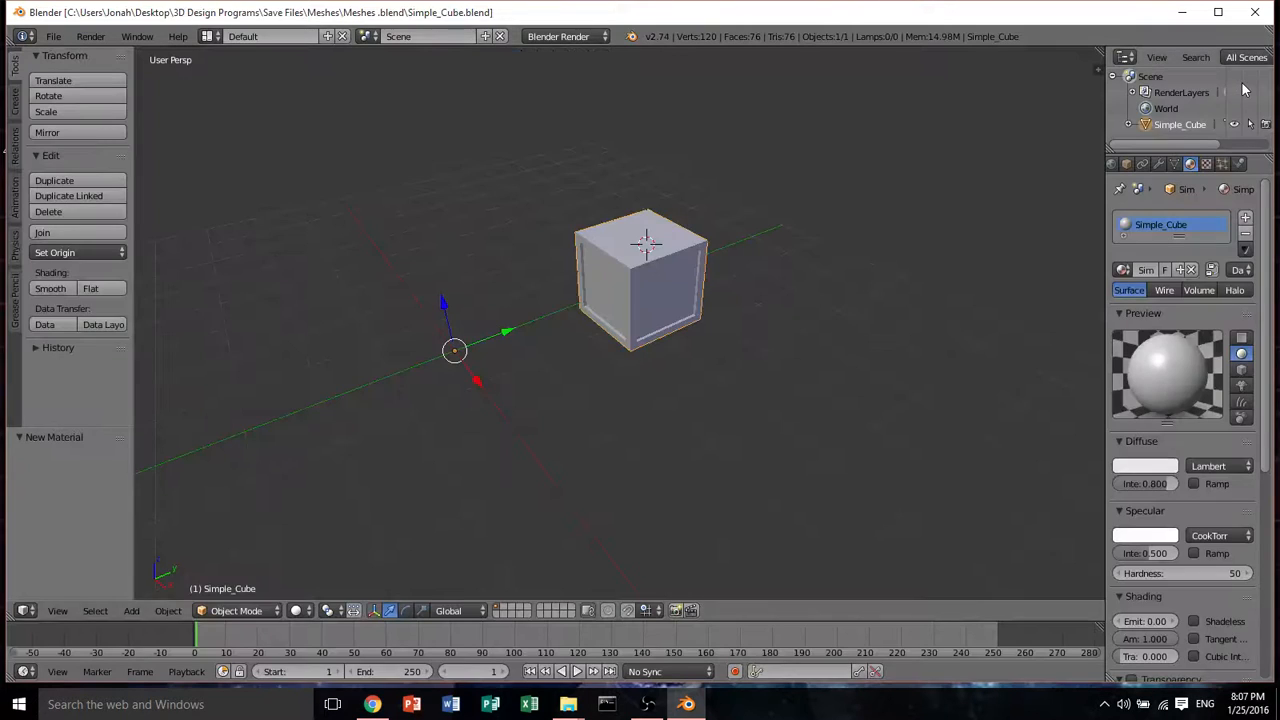
# Export the scene as FBX named Simple_Cube.fbx into Desktop > 3D Design Programs > Save Files > Meshes > Meshes .fbx
pyautogui.click(53, 37)
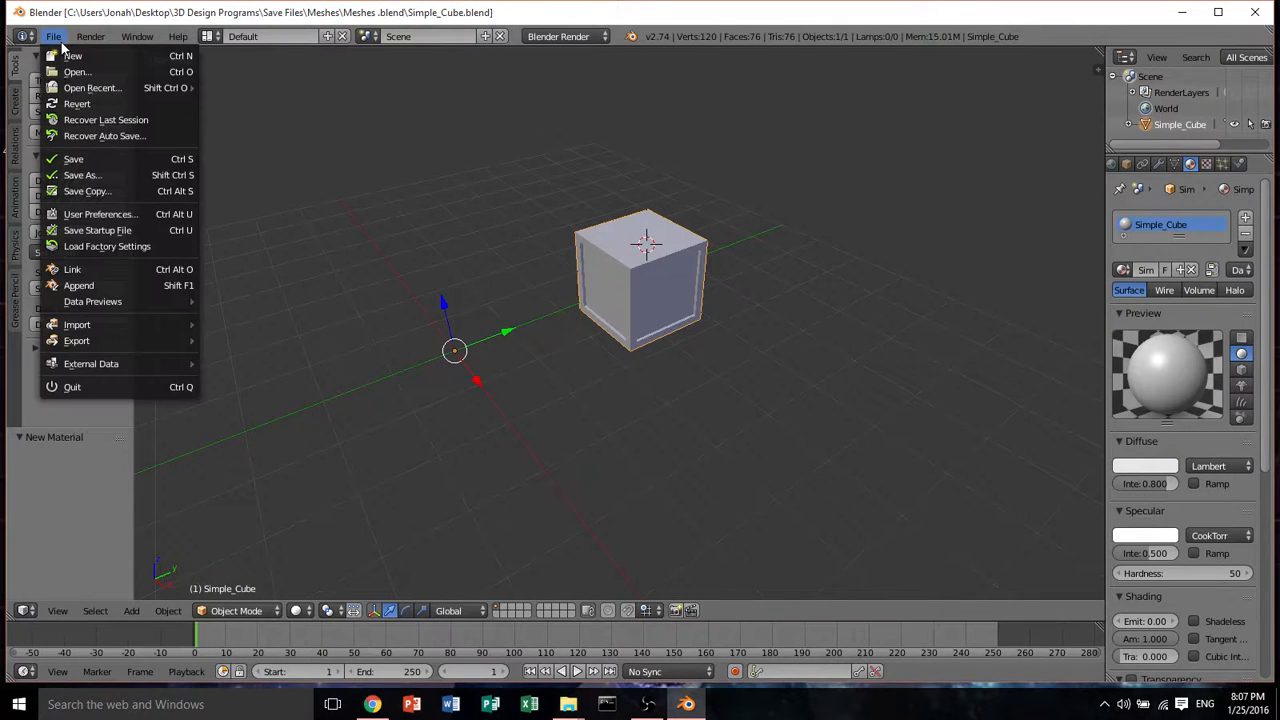
pyautogui.moveTo(116, 341)
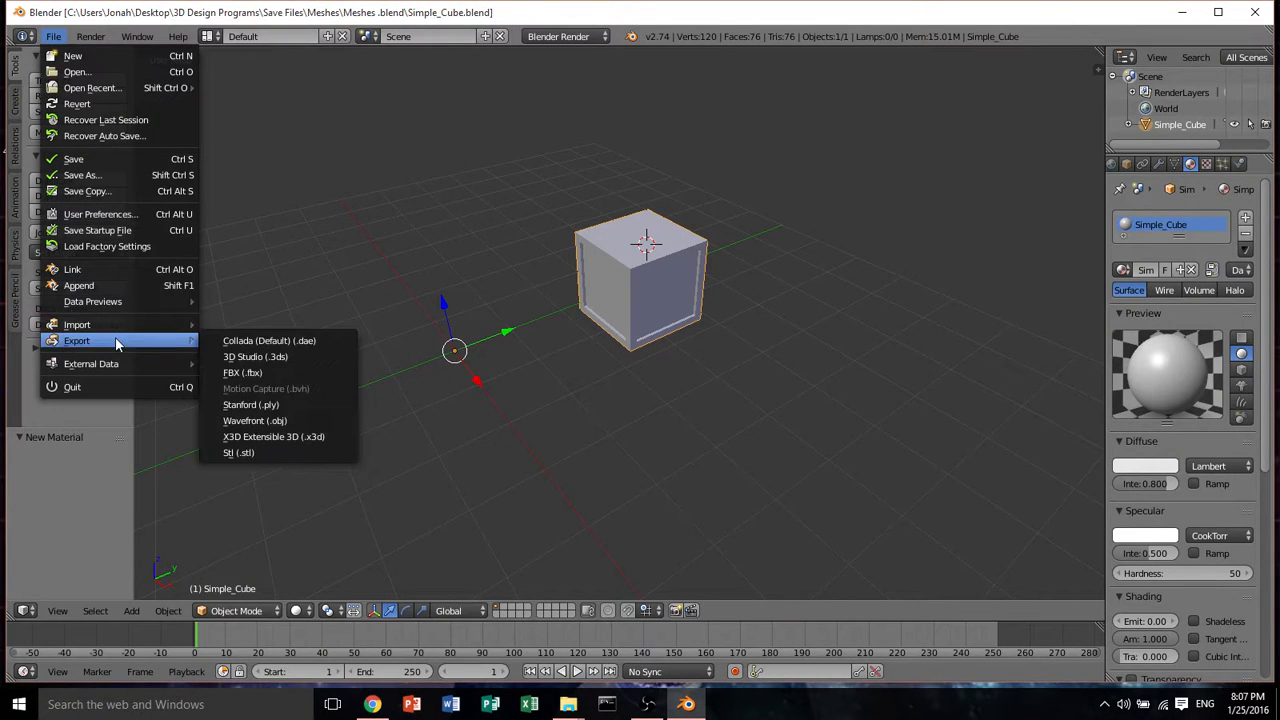
pyautogui.click(242, 372)
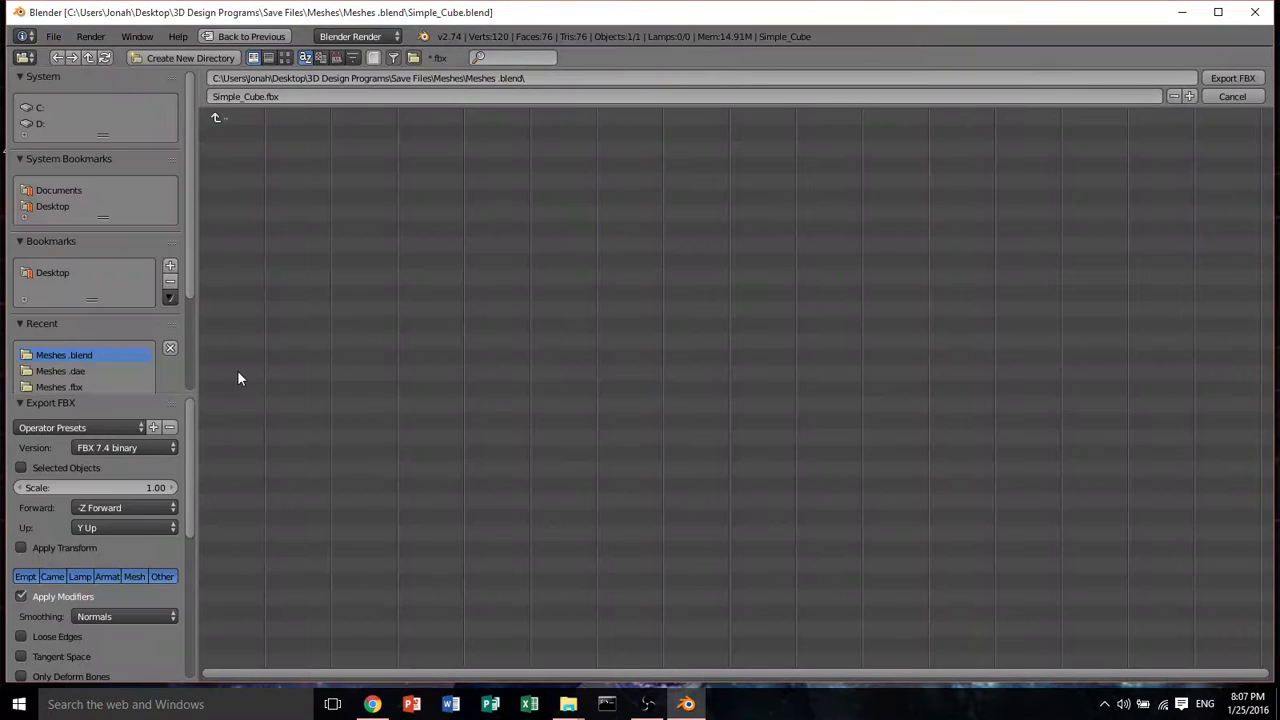
pyautogui.click(41, 272)
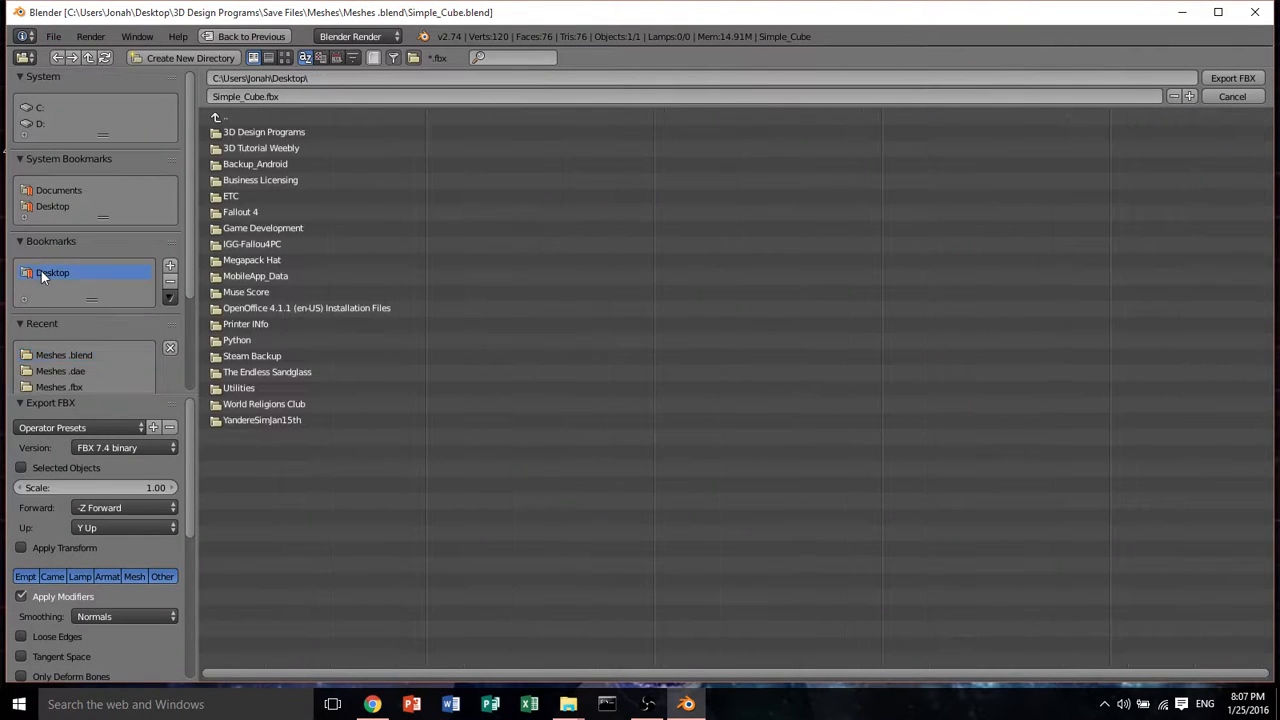
pyautogui.click(243, 133)
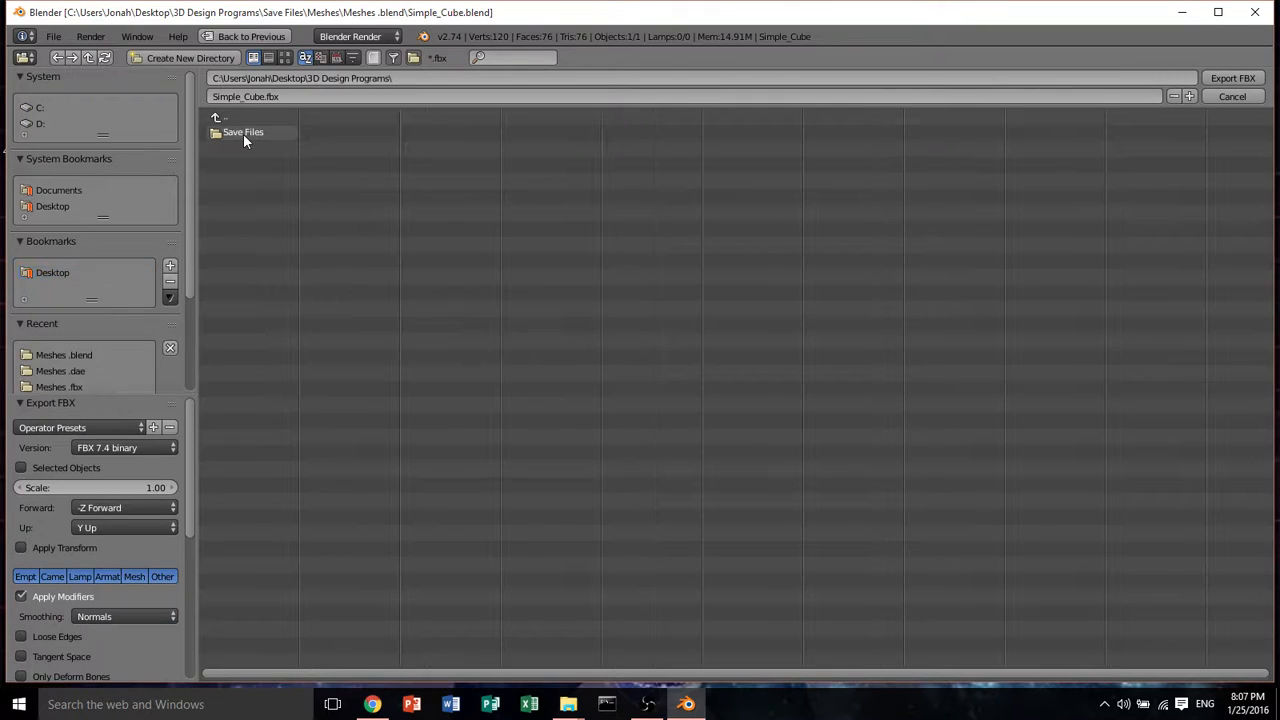
pyautogui.click(248, 136)
pyautogui.click(254, 150)
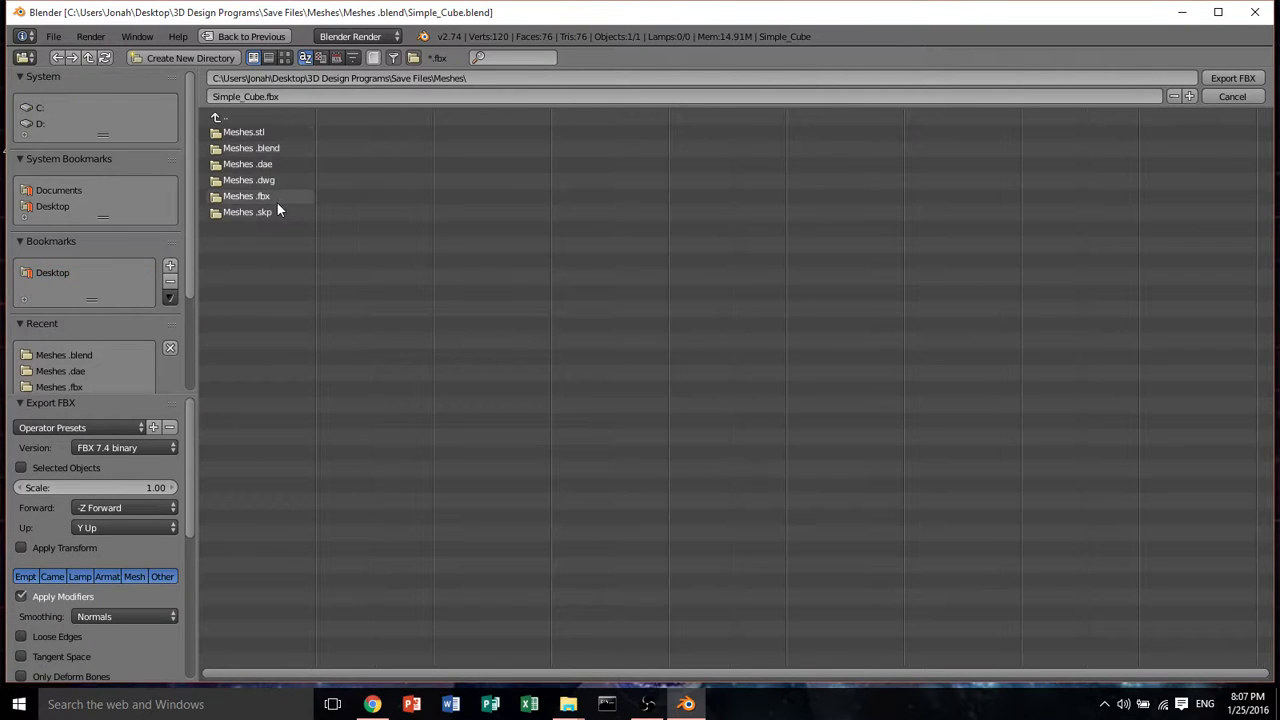
pyautogui.click(277, 198)
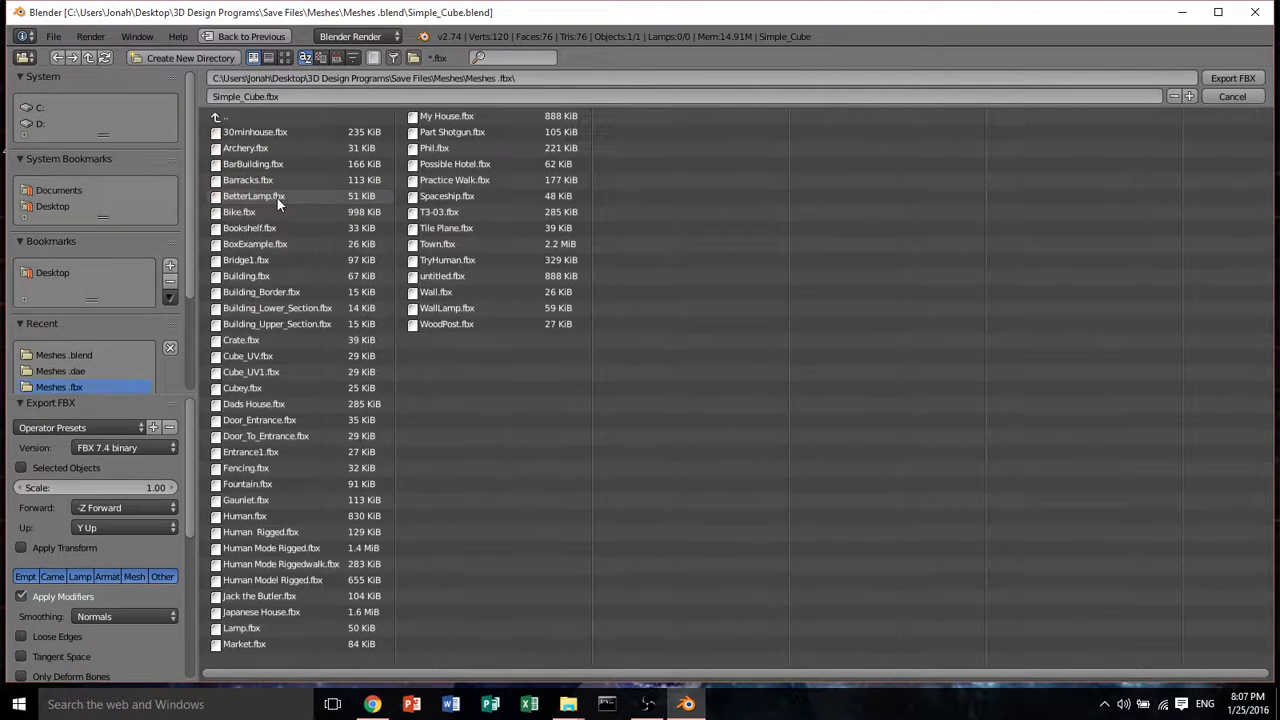
pyautogui.click(1218, 80)
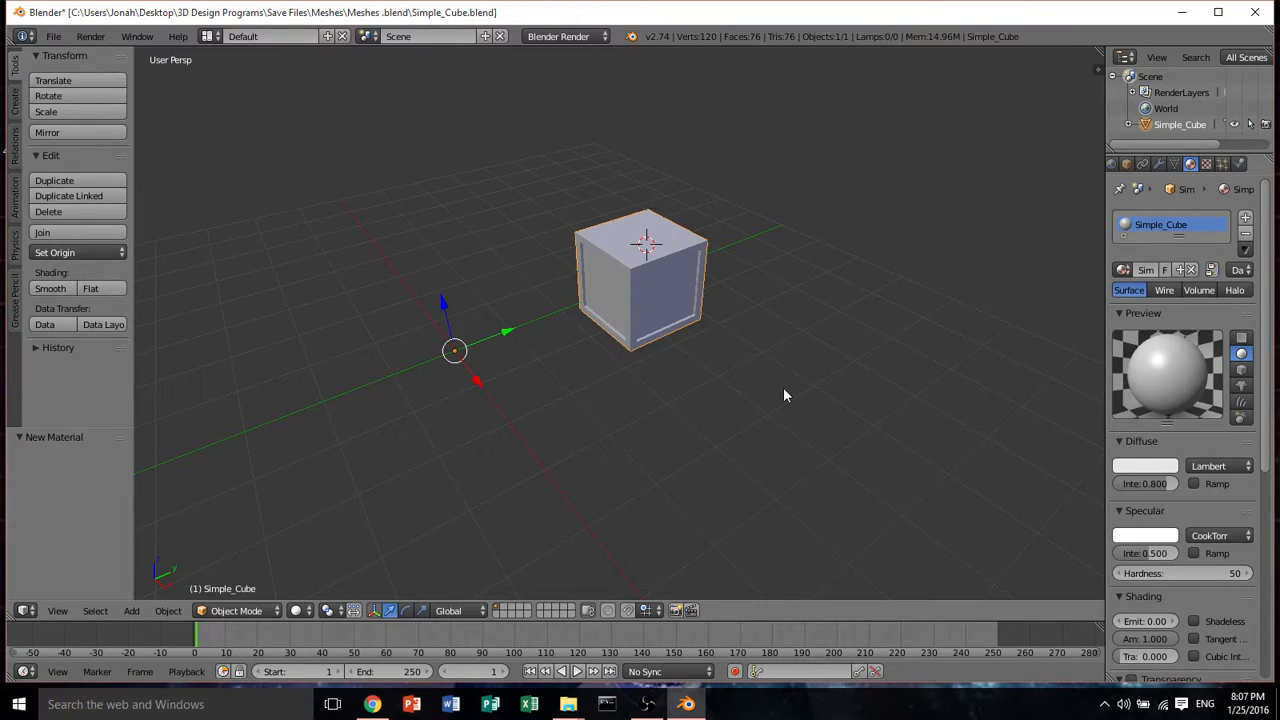
# Quit Blender, discarding the unsaved changes
pyautogui.click(72, 232)
pyautogui.moveTo(502, 287); pyautogui.dragTo(595, 270, button='middle')
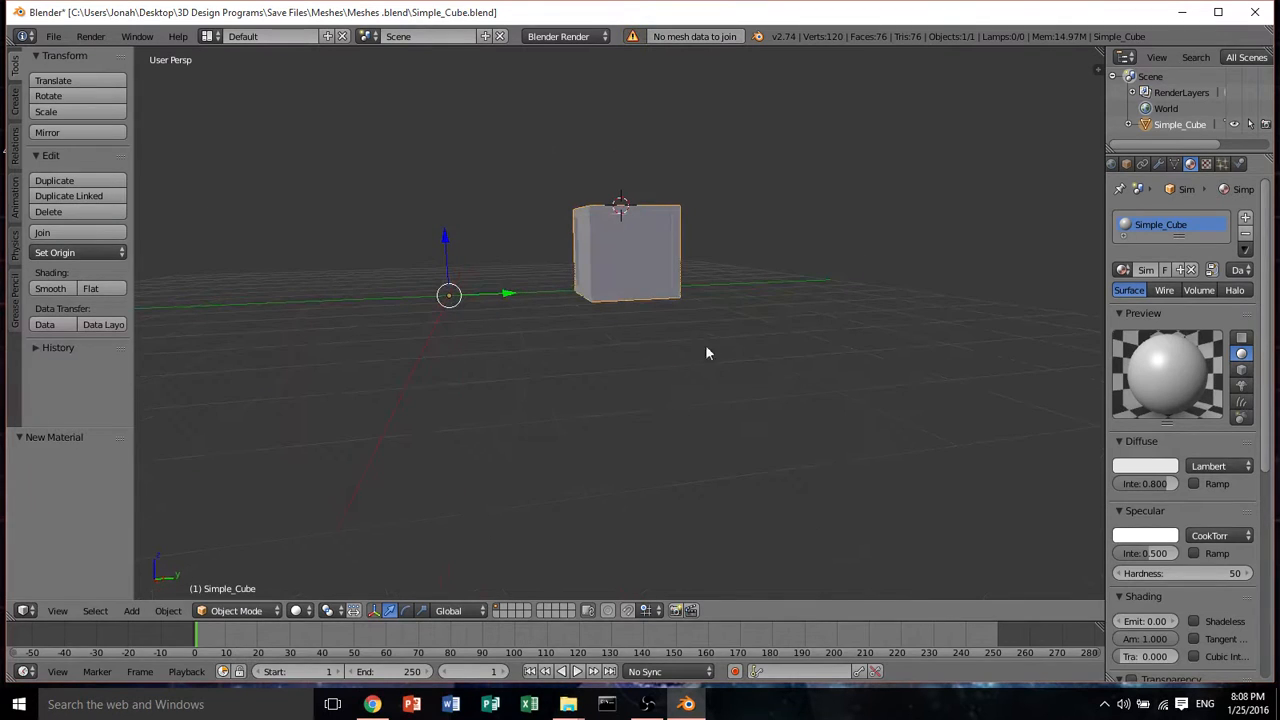
pyautogui.click(1254, 12)
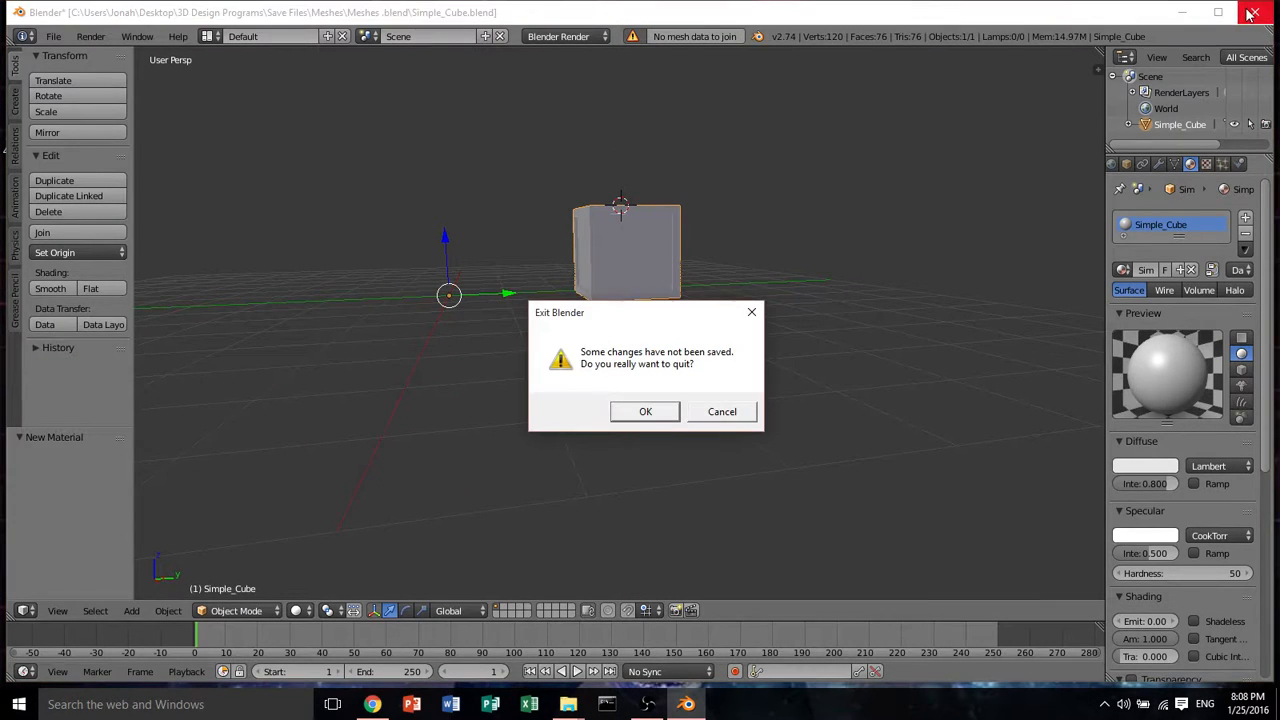
pyautogui.click(647, 416)
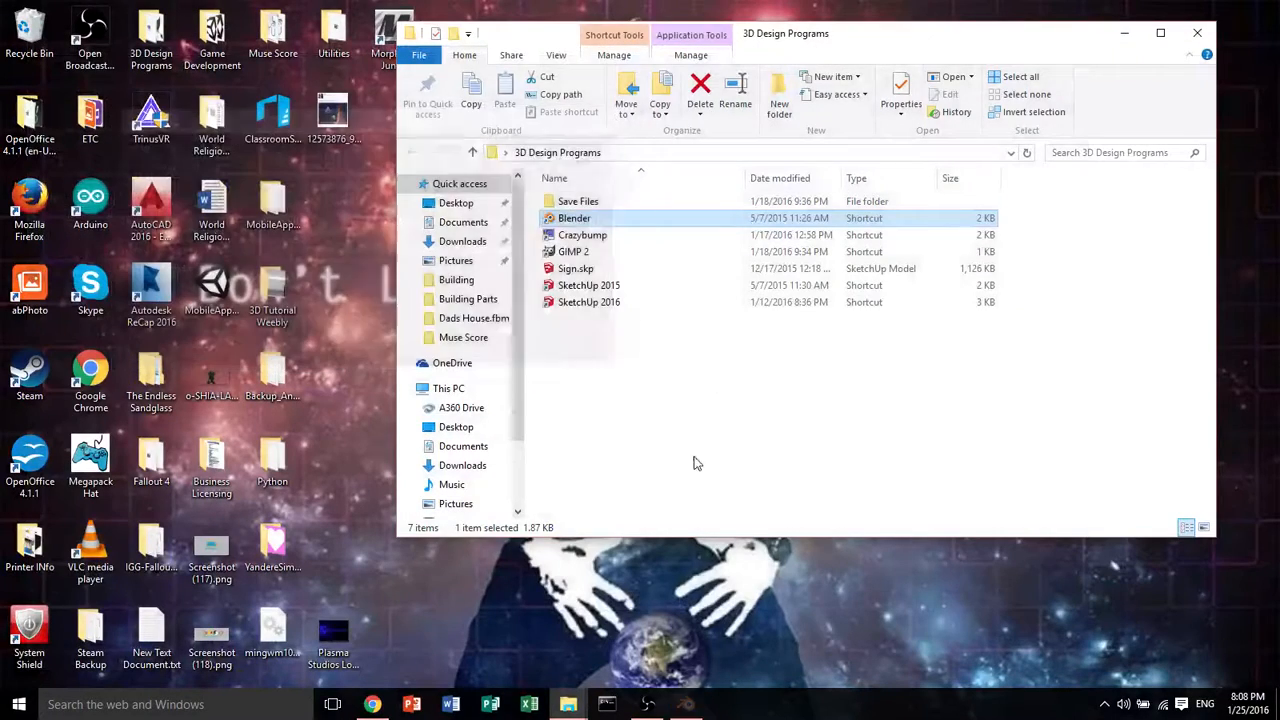
# Launch Unity 5.3.1f1 from the Game Development folder and bring its project launcher into view
pyautogui.click(640, 443)
pyautogui.doubleClick(212, 35)
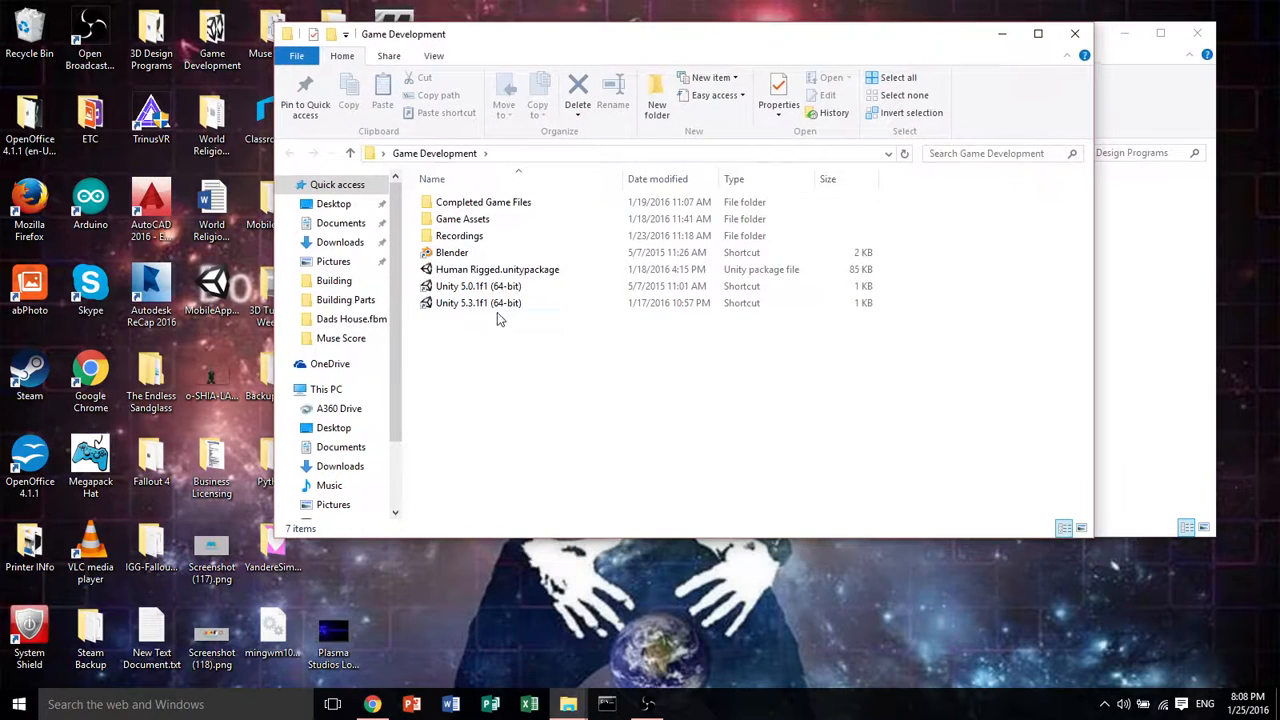
pyautogui.click(497, 304)
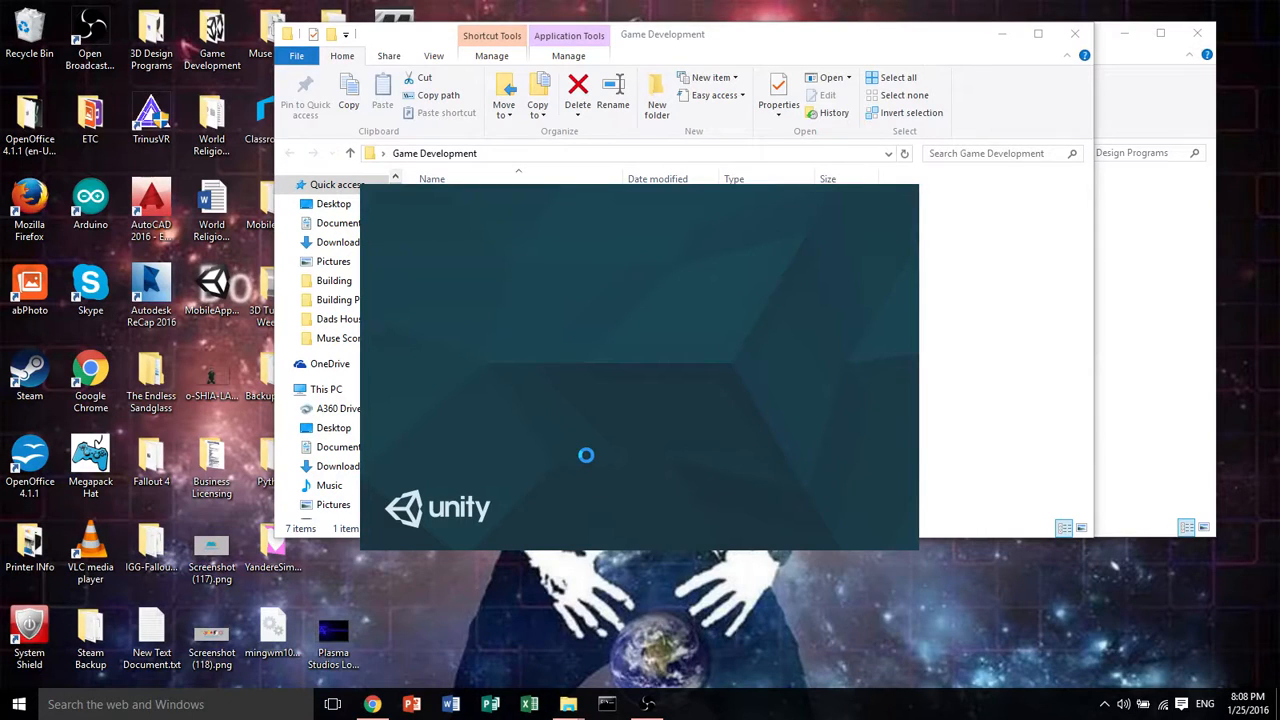
pyautogui.moveTo(776, 34); pyautogui.dragTo(696, 34)
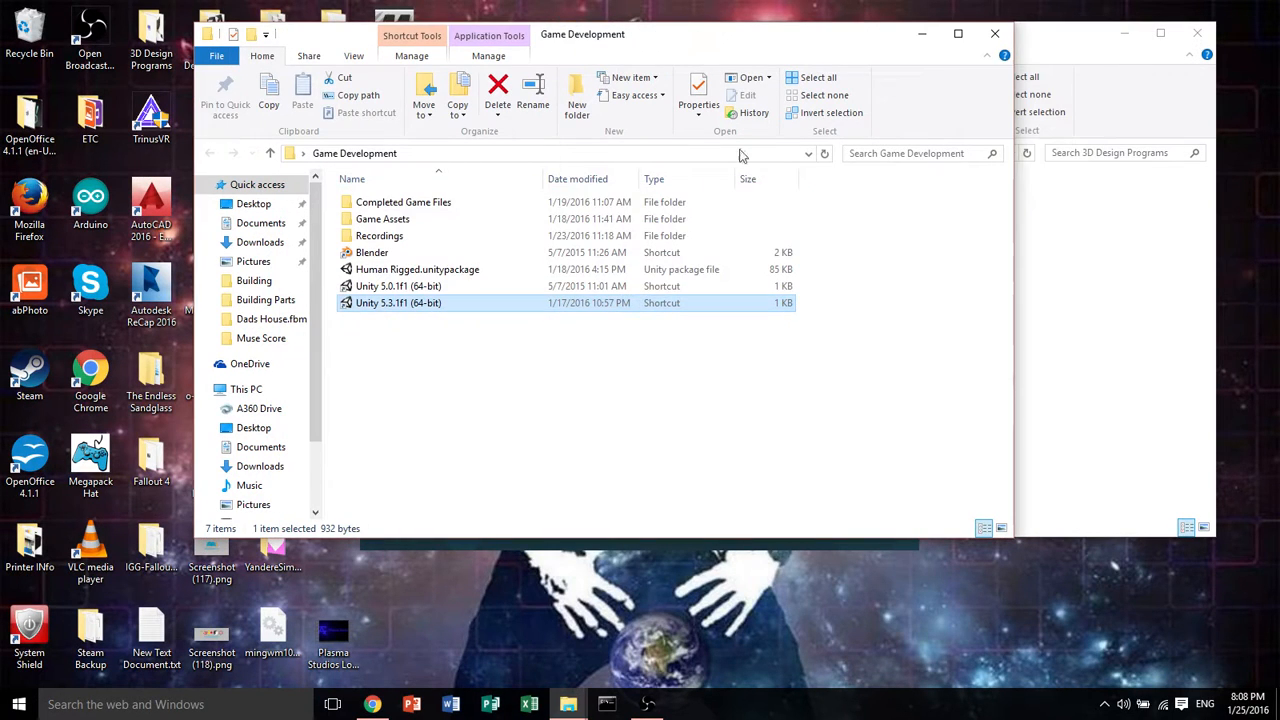
pyautogui.click(761, 544)
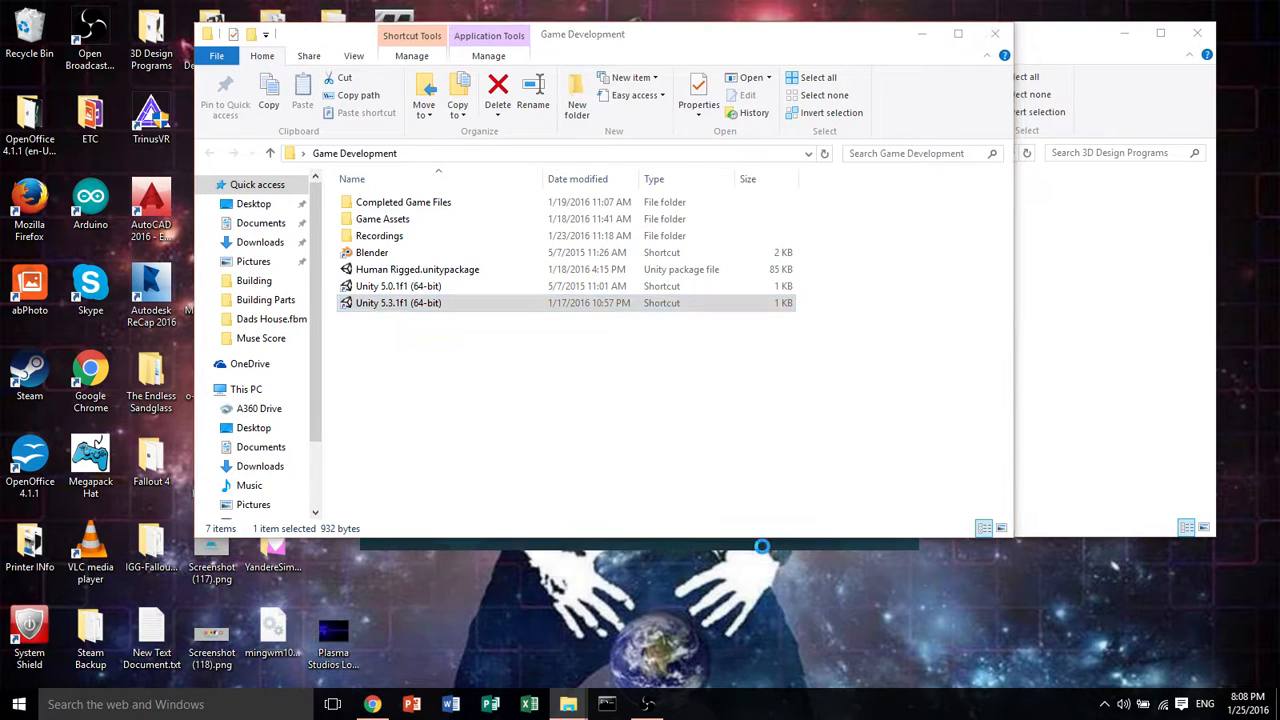
pyautogui.click(922, 36)
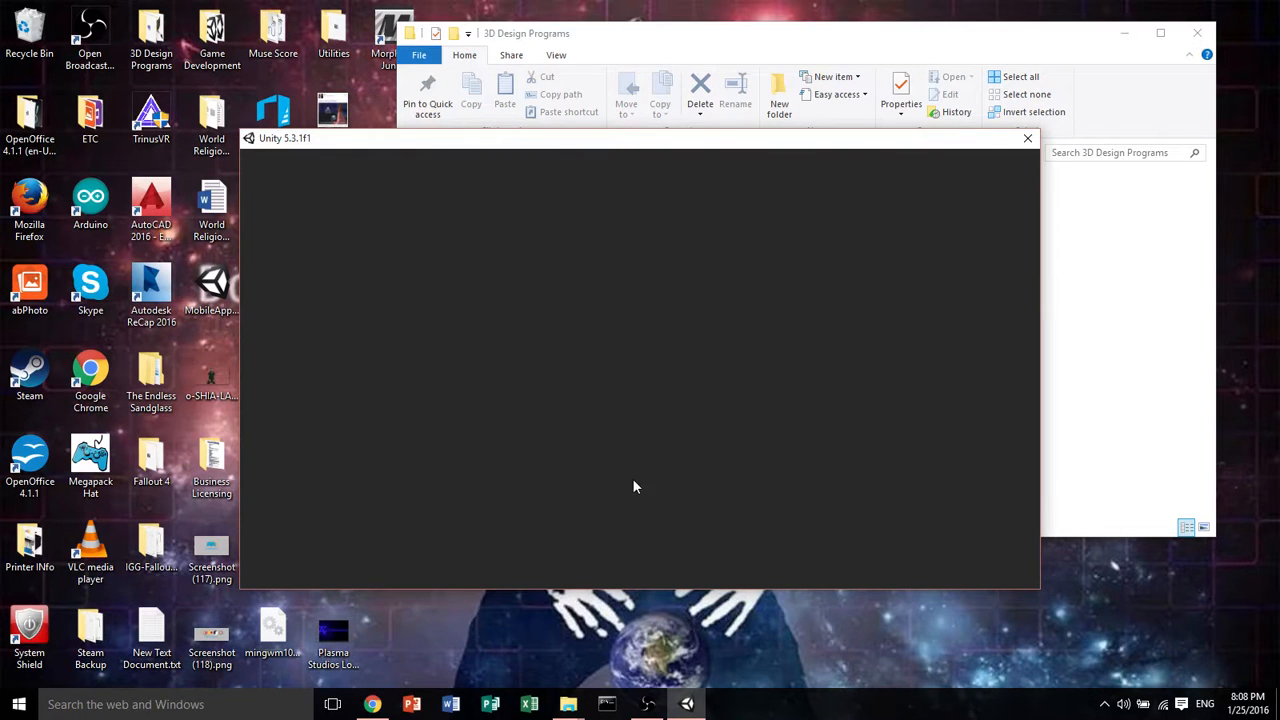
pyautogui.moveTo(929, 138); pyautogui.dragTo(862, 114)
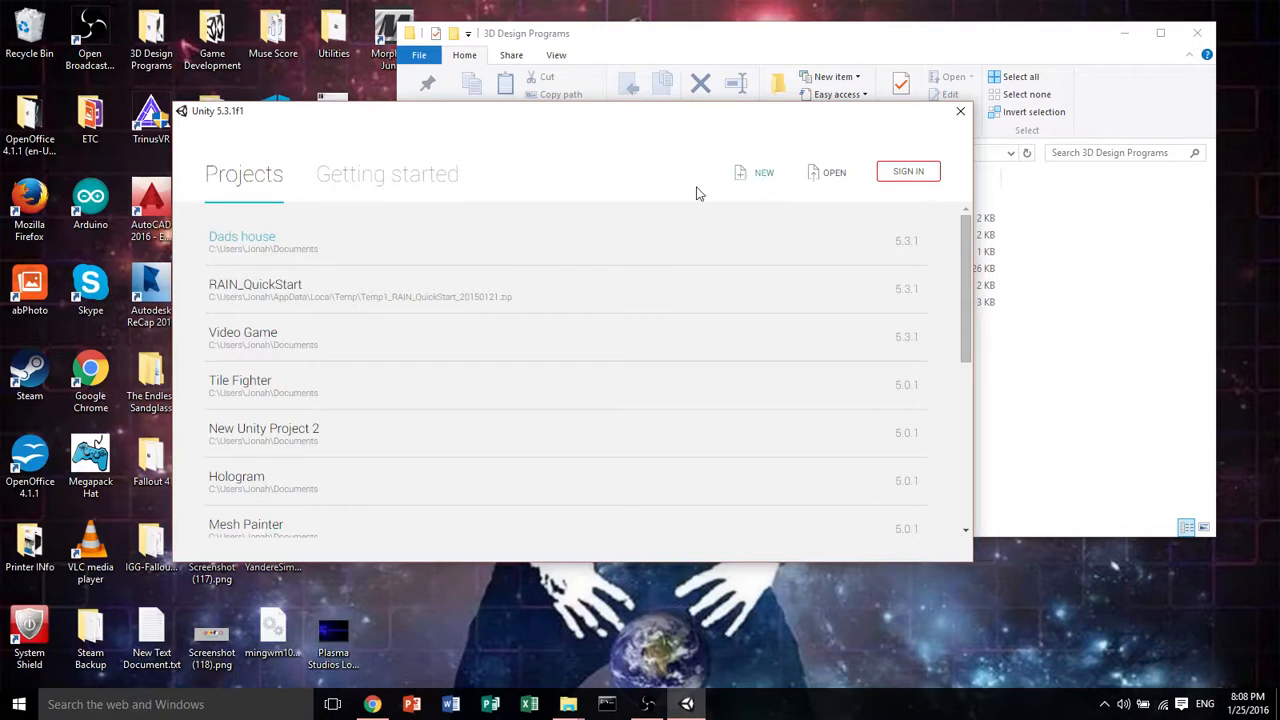
# Create a new 3D Unity project named Simple_Cube in the Documents location
pyautogui.click(762, 176)
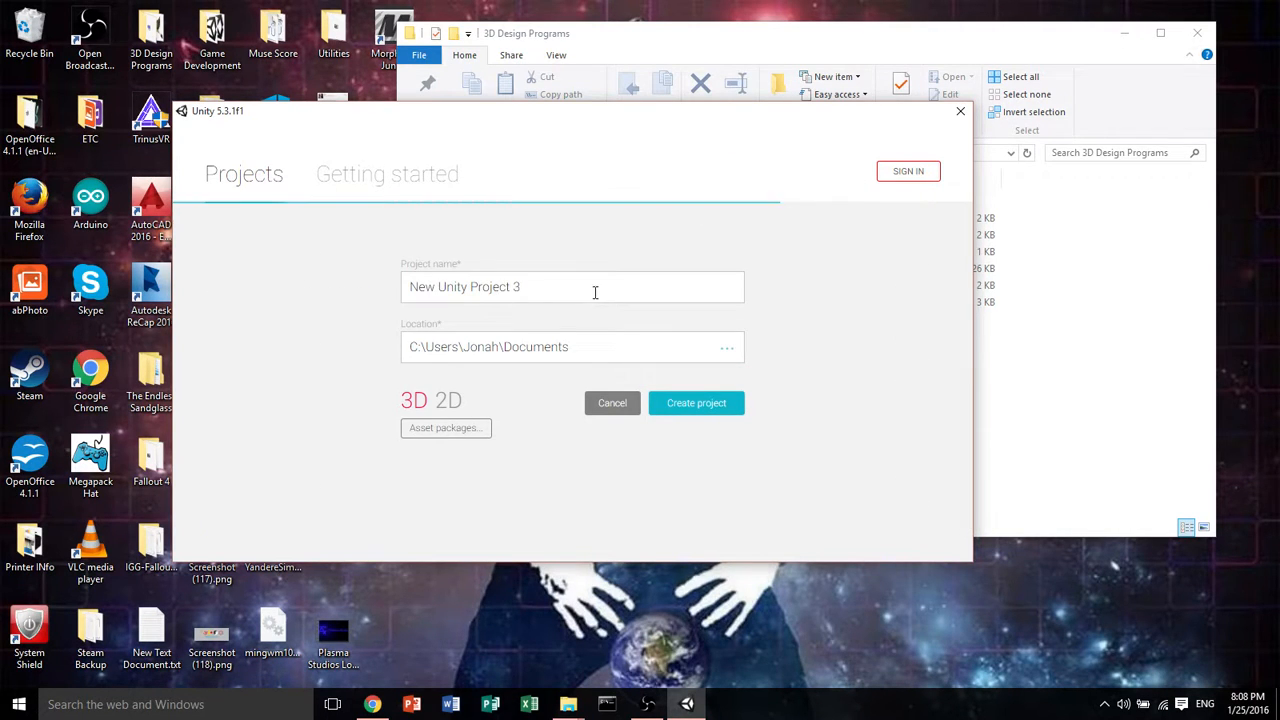
pyautogui.write('Simp')
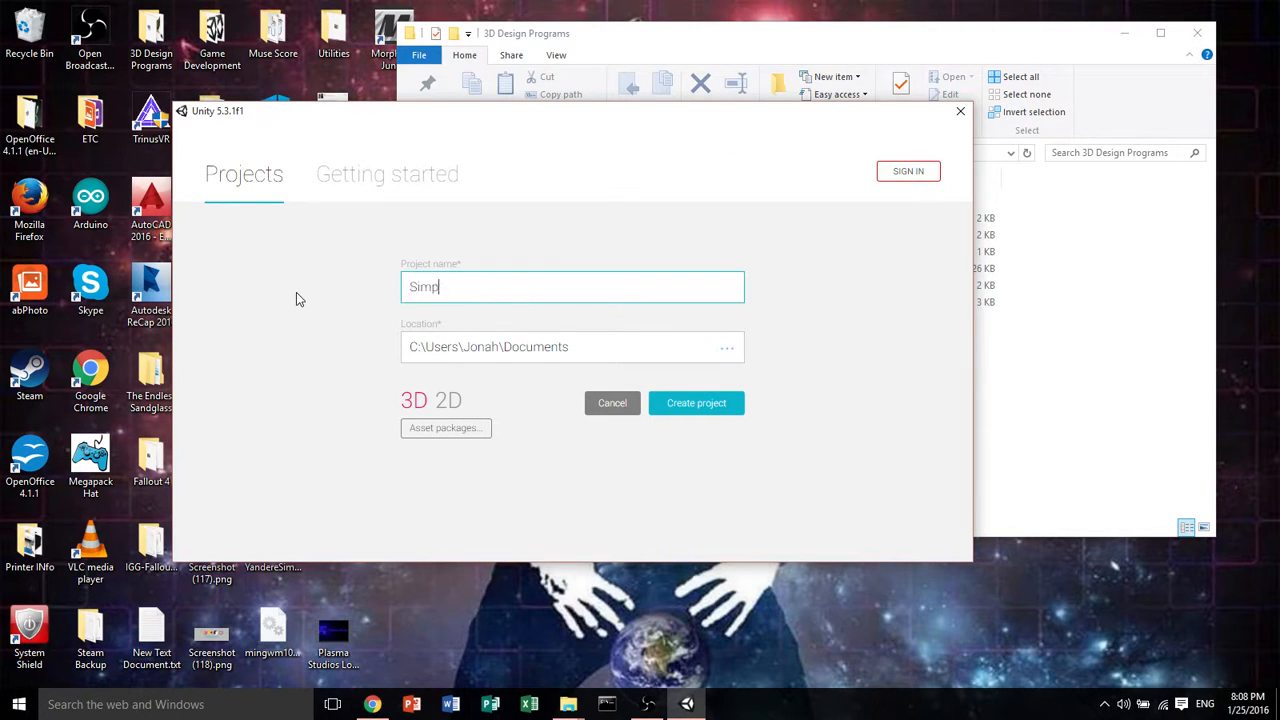
pyautogui.write('le_Cube')
pyautogui.click(410, 402)
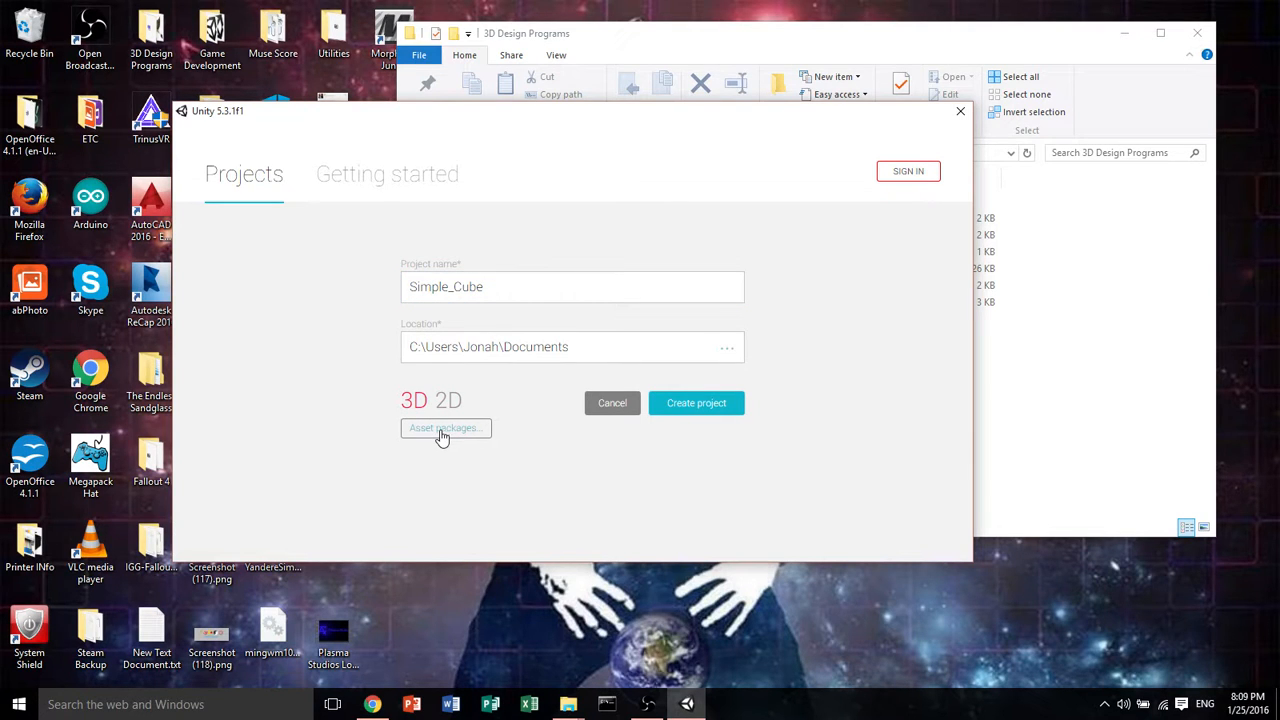
pyautogui.click(706, 403)
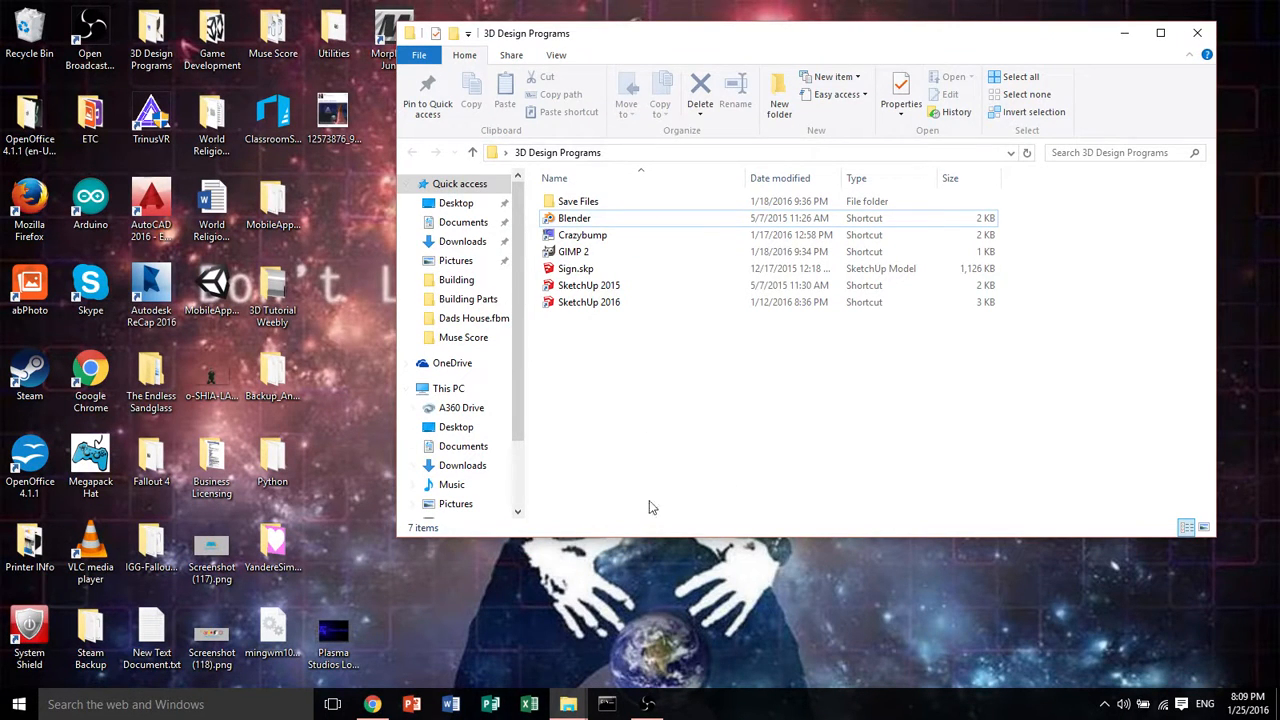
pyautogui.moveTo(783, 40); pyautogui.dragTo(514, 40)
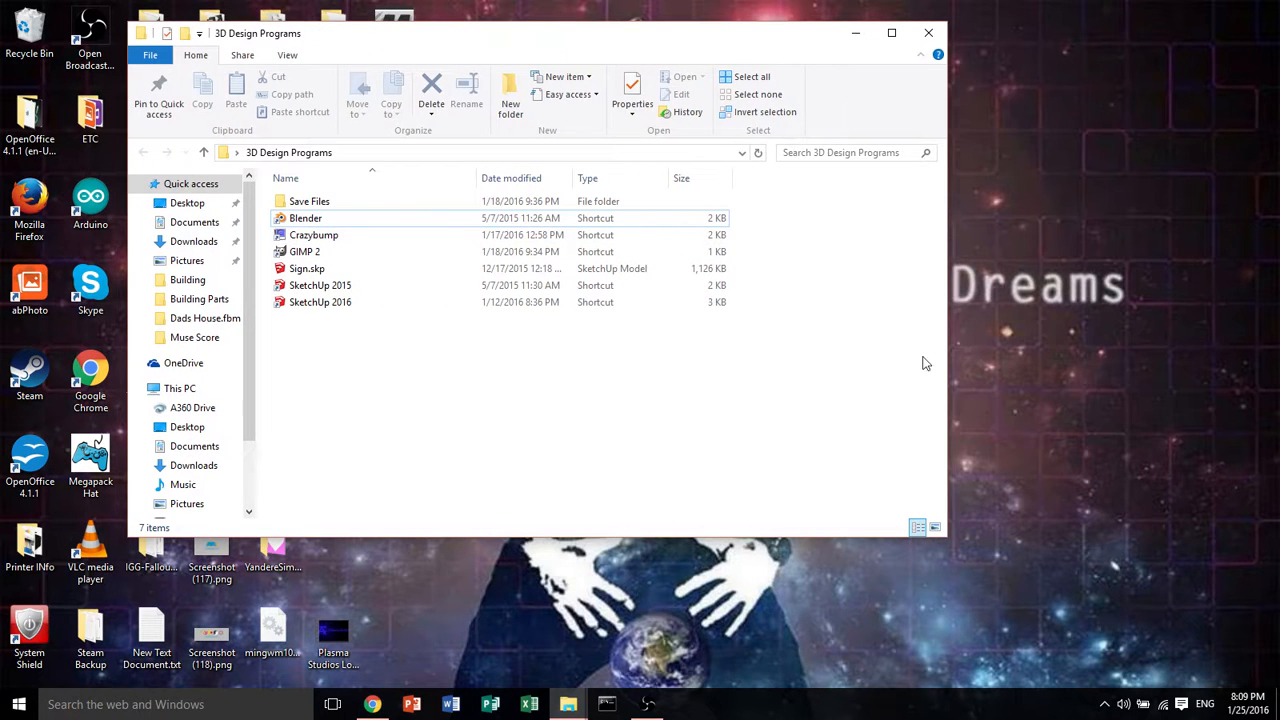
pyautogui.moveTo(793, 49); pyautogui.dragTo(750, 86)
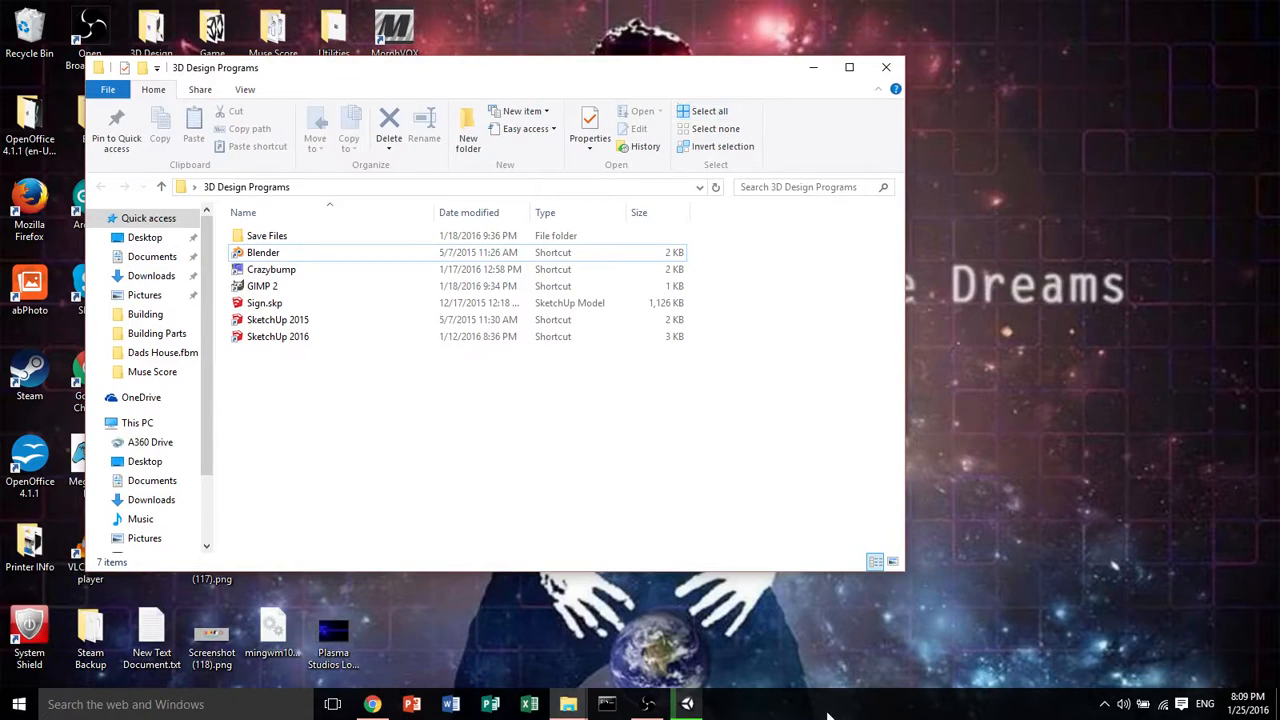
pyautogui.moveTo(688, 706)
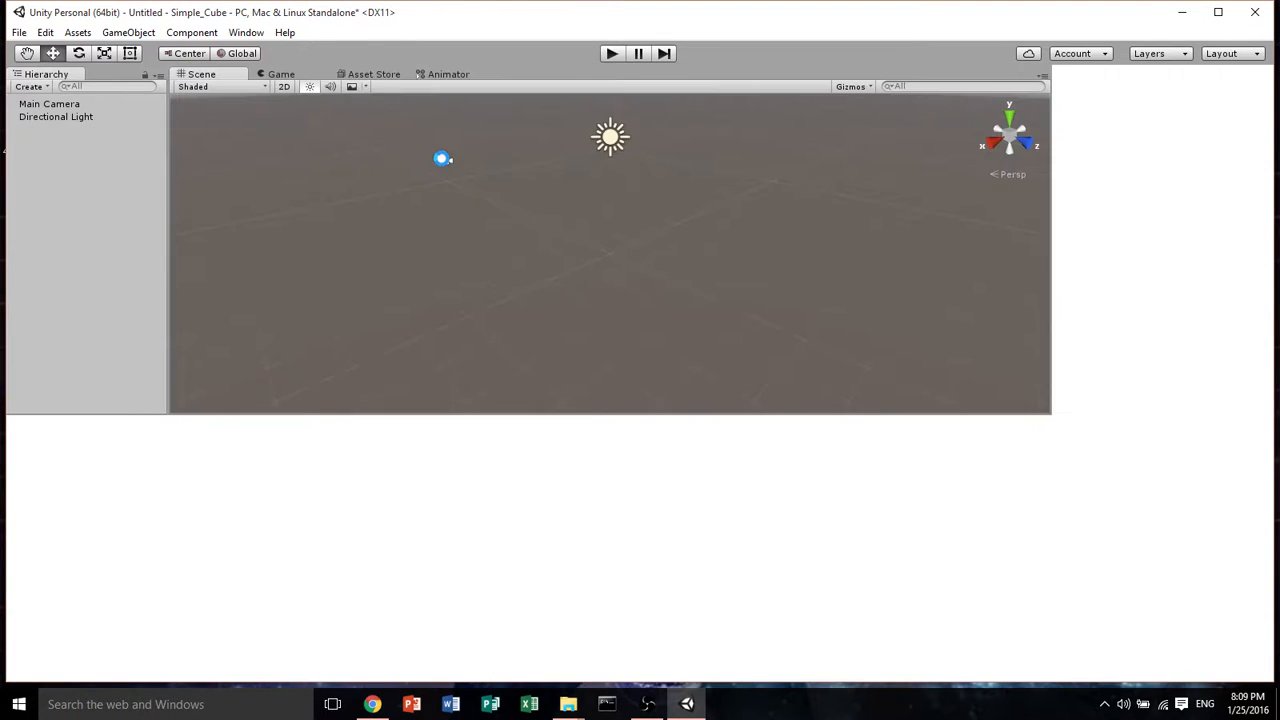
pyautogui.scroll(-5, 652, 264)
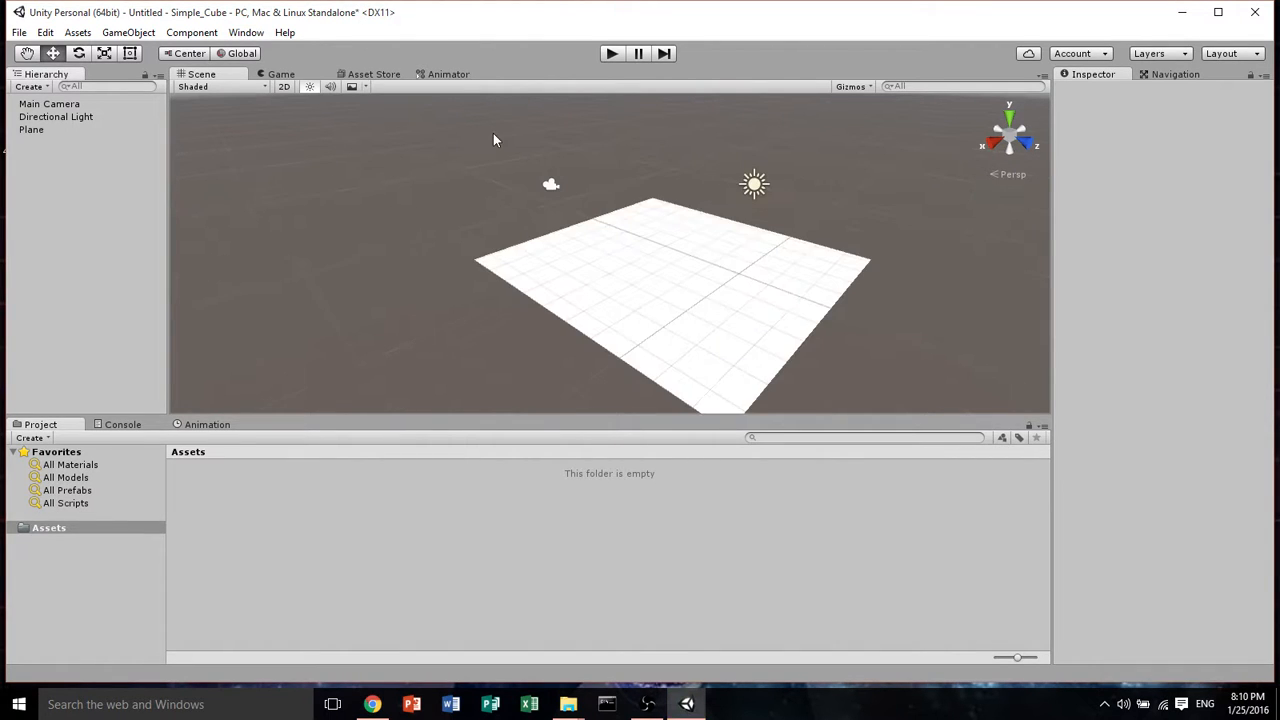
# Import Simple_Cube.fbx as a new asset from Desktop > 3D Design Programs > Save Files > Meshes > Meshes .fbx
pyautogui.click(19, 32)
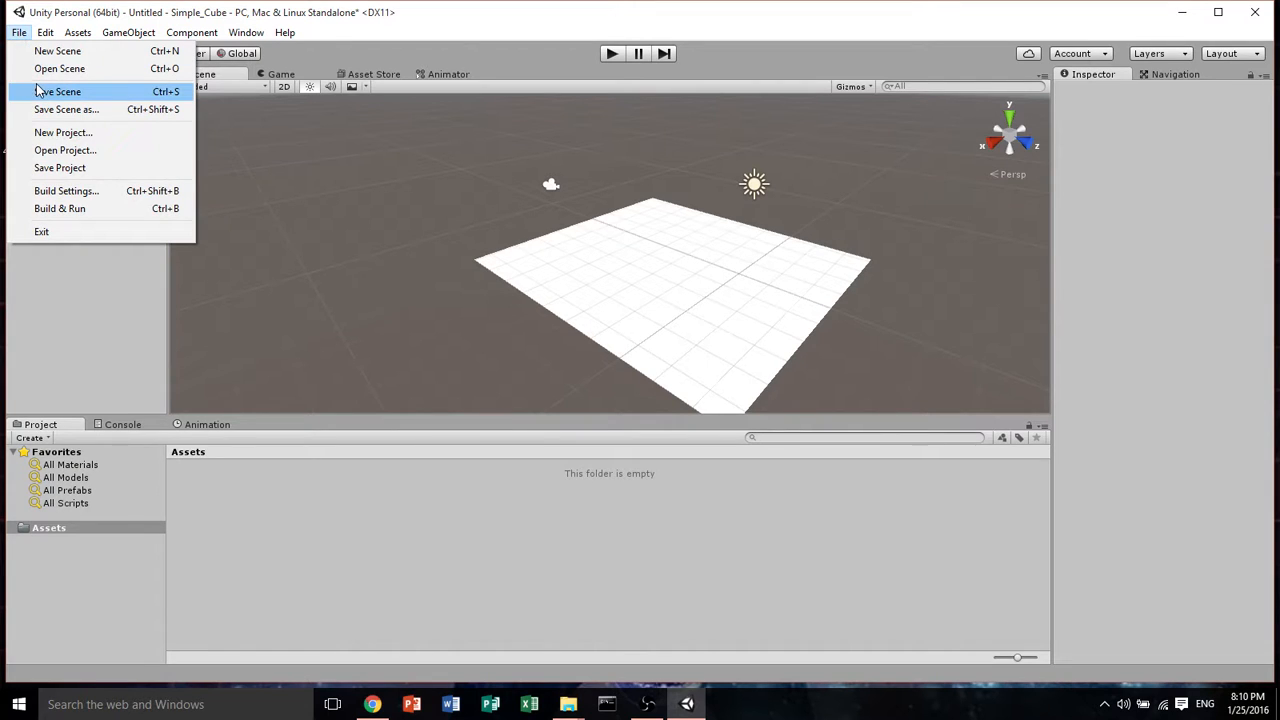
pyautogui.moveTo(77, 36)
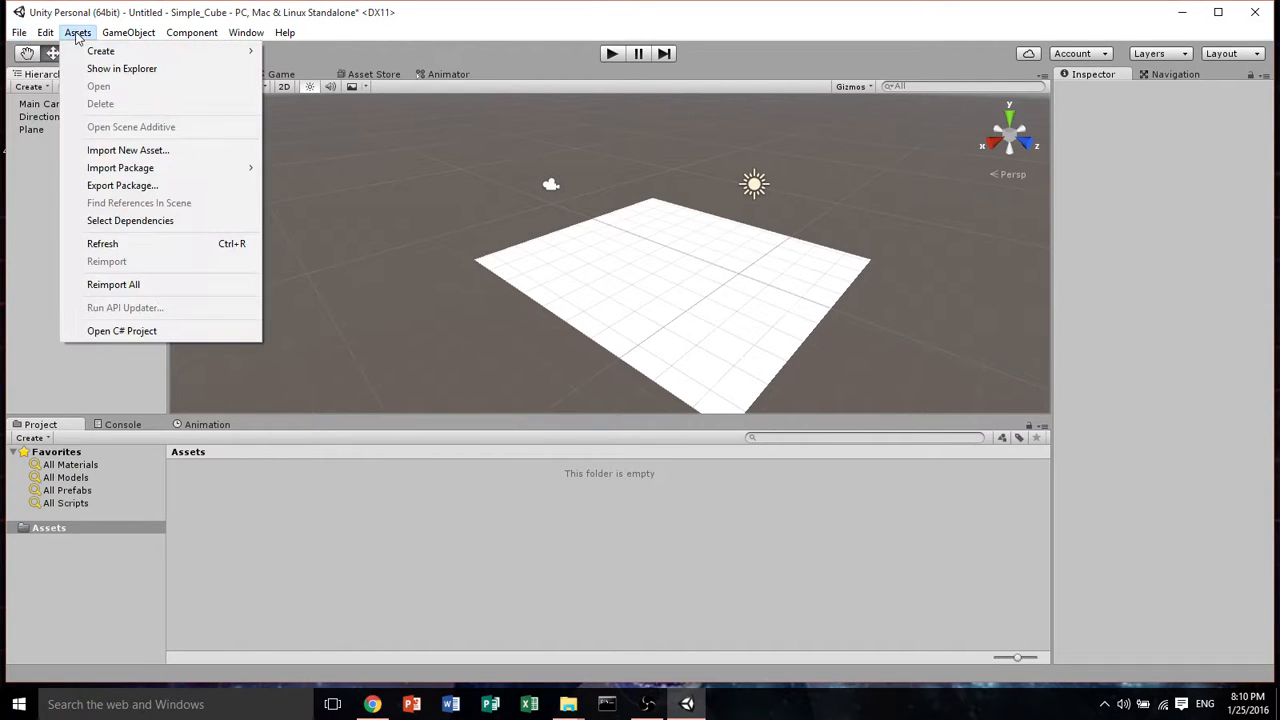
pyautogui.click(125, 152)
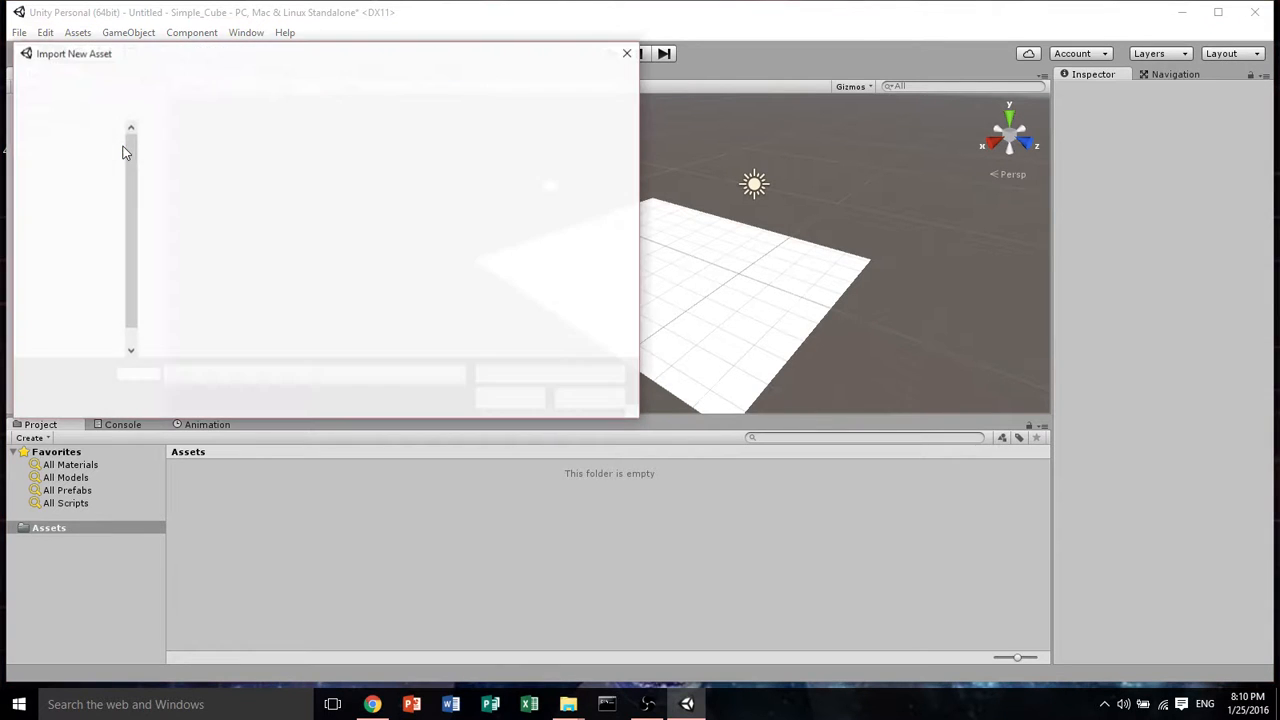
pyautogui.click(70, 200)
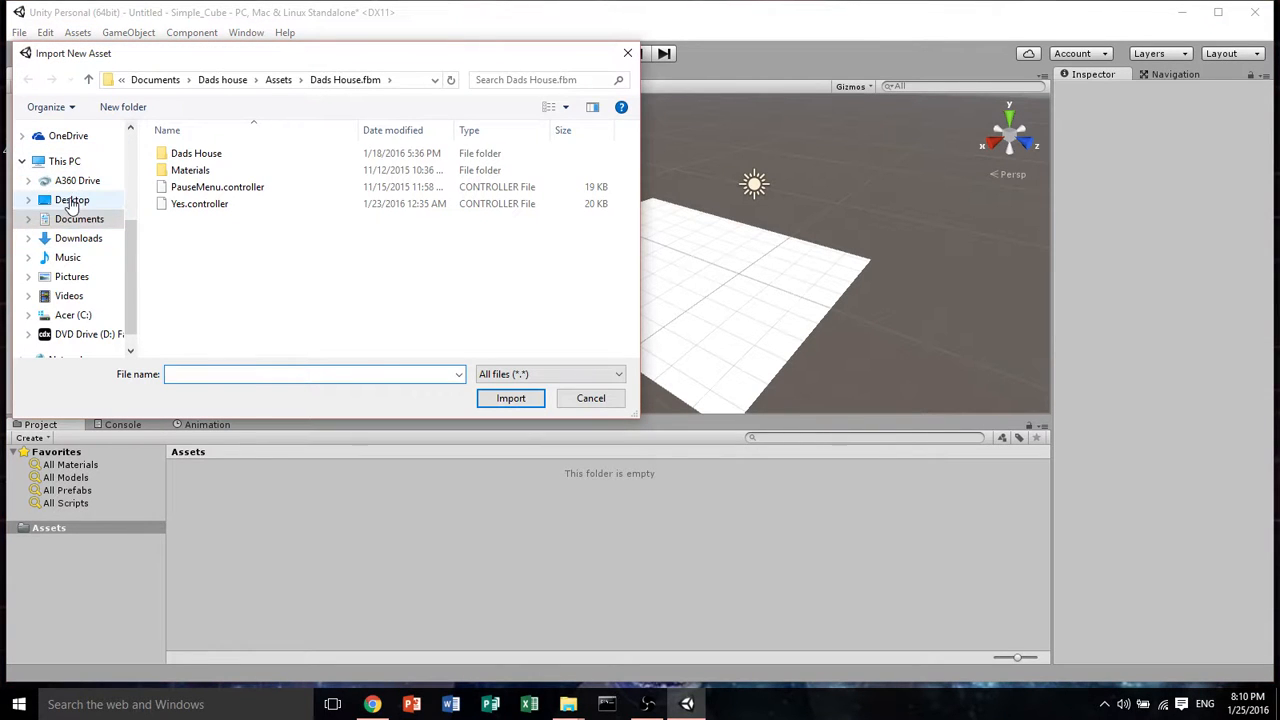
pyautogui.doubleClick(200, 180)
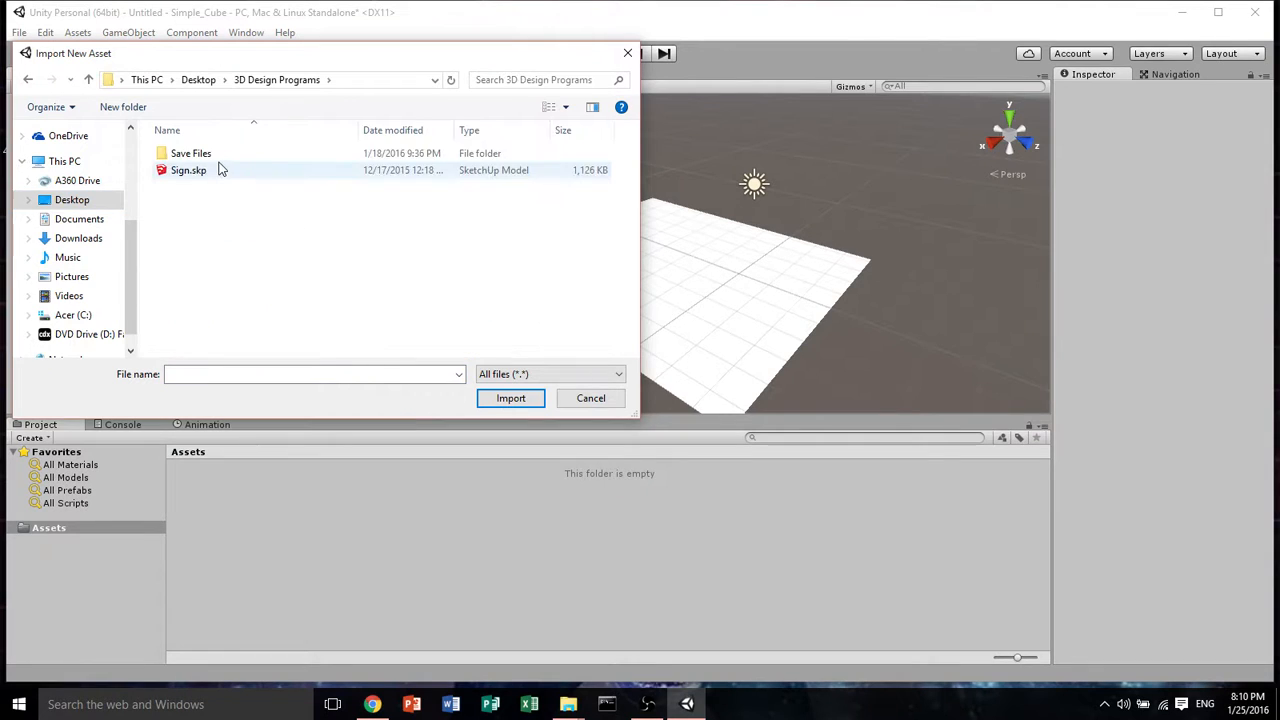
pyautogui.doubleClick(224, 154)
pyautogui.doubleClick(214, 170)
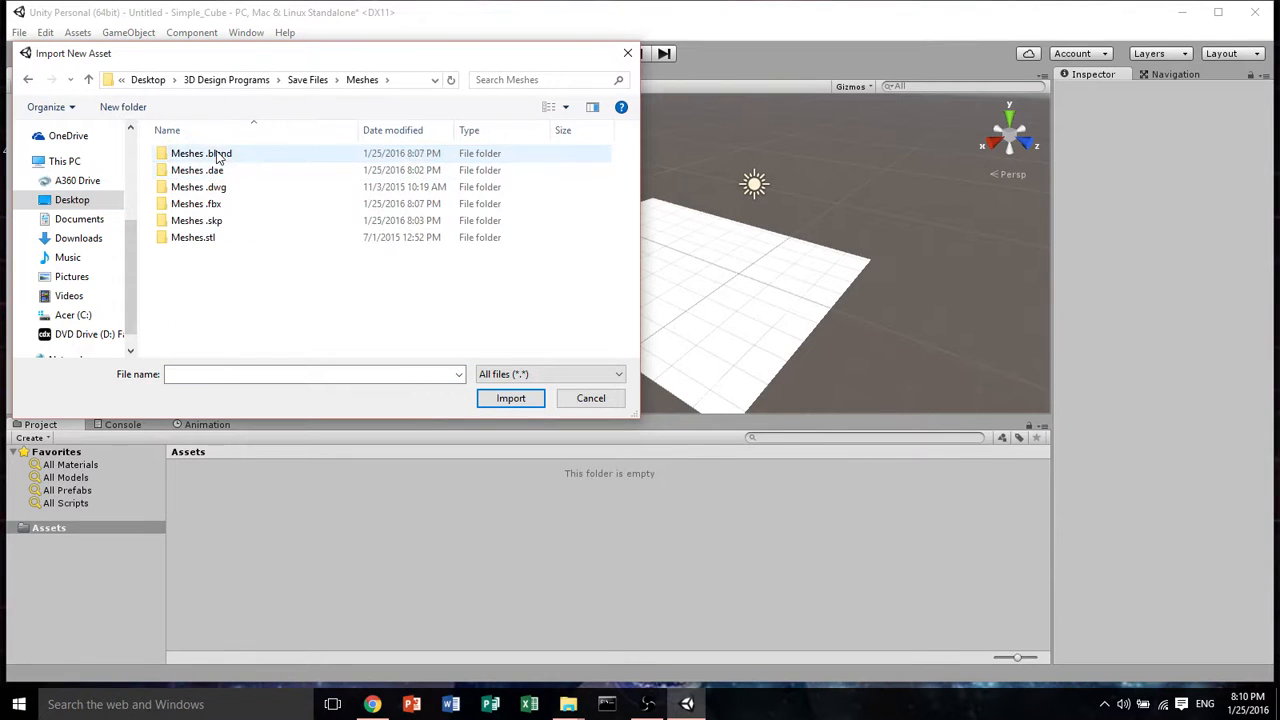
pyautogui.doubleClick(218, 206)
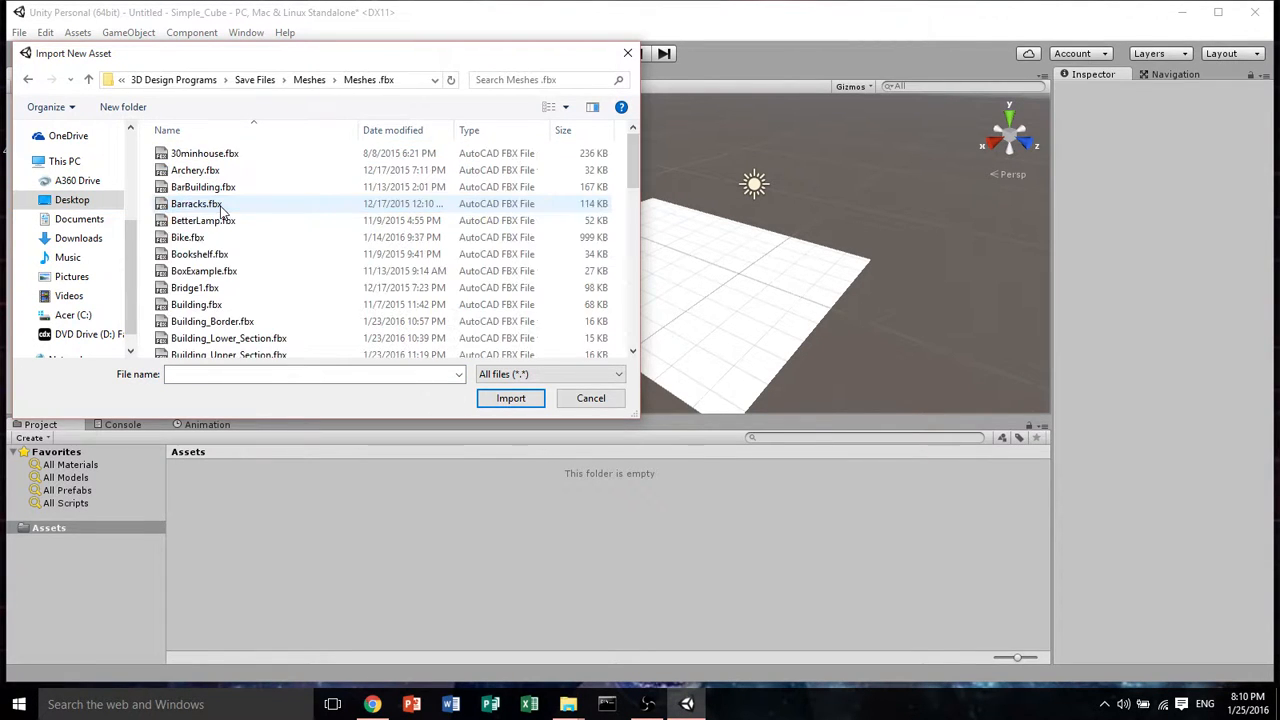
pyautogui.scroll(-2, 257, 213)
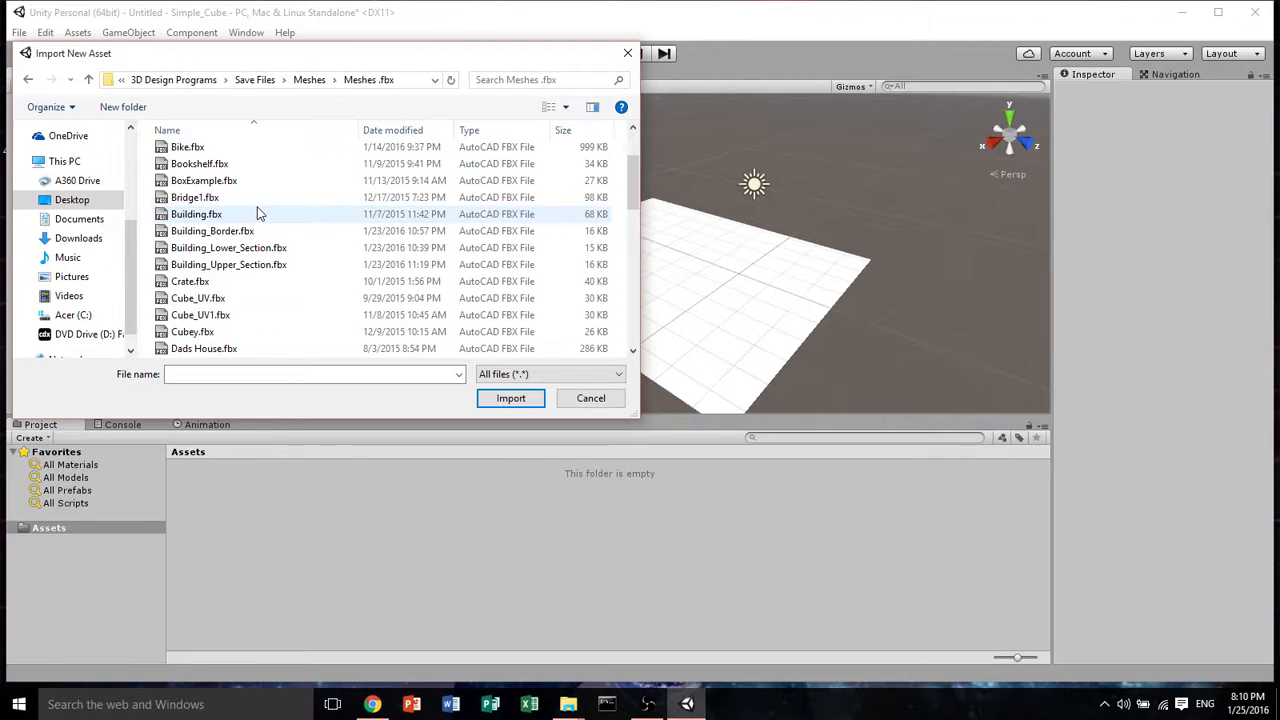
pyautogui.scroll(-5, 260, 295)
pyautogui.scroll(-5, 252, 315)
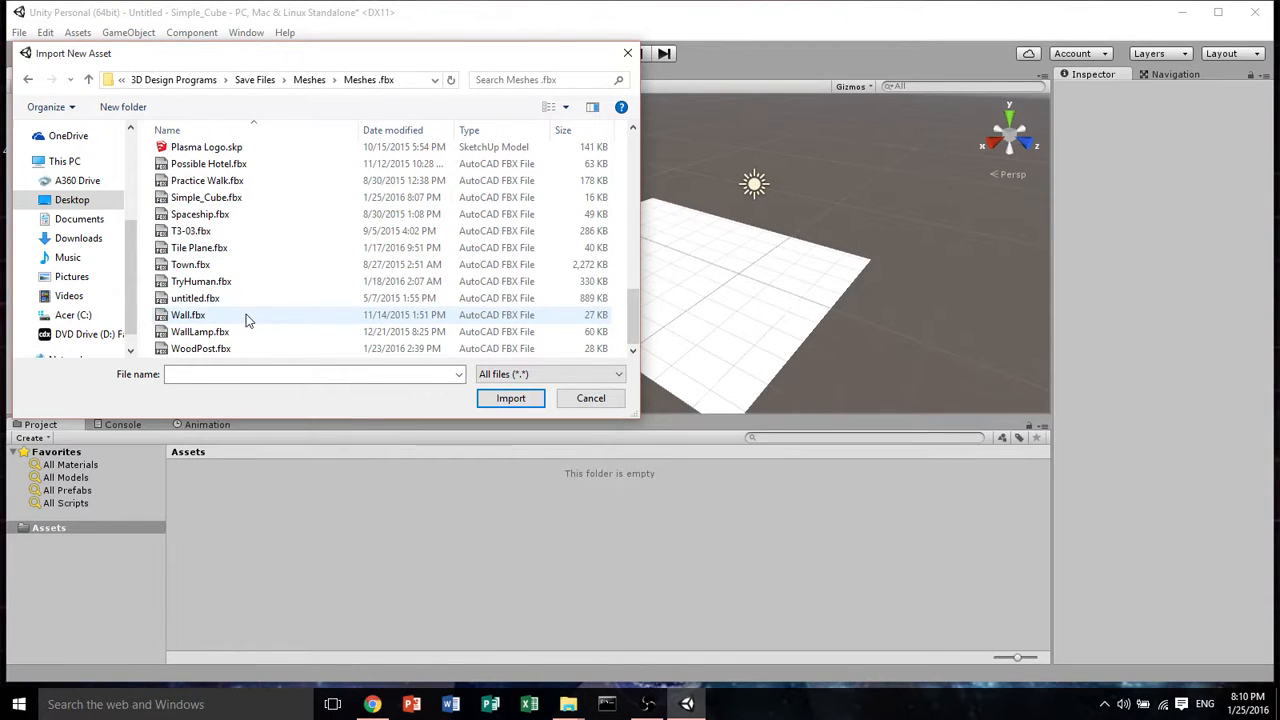
pyautogui.doubleClick(231, 198)
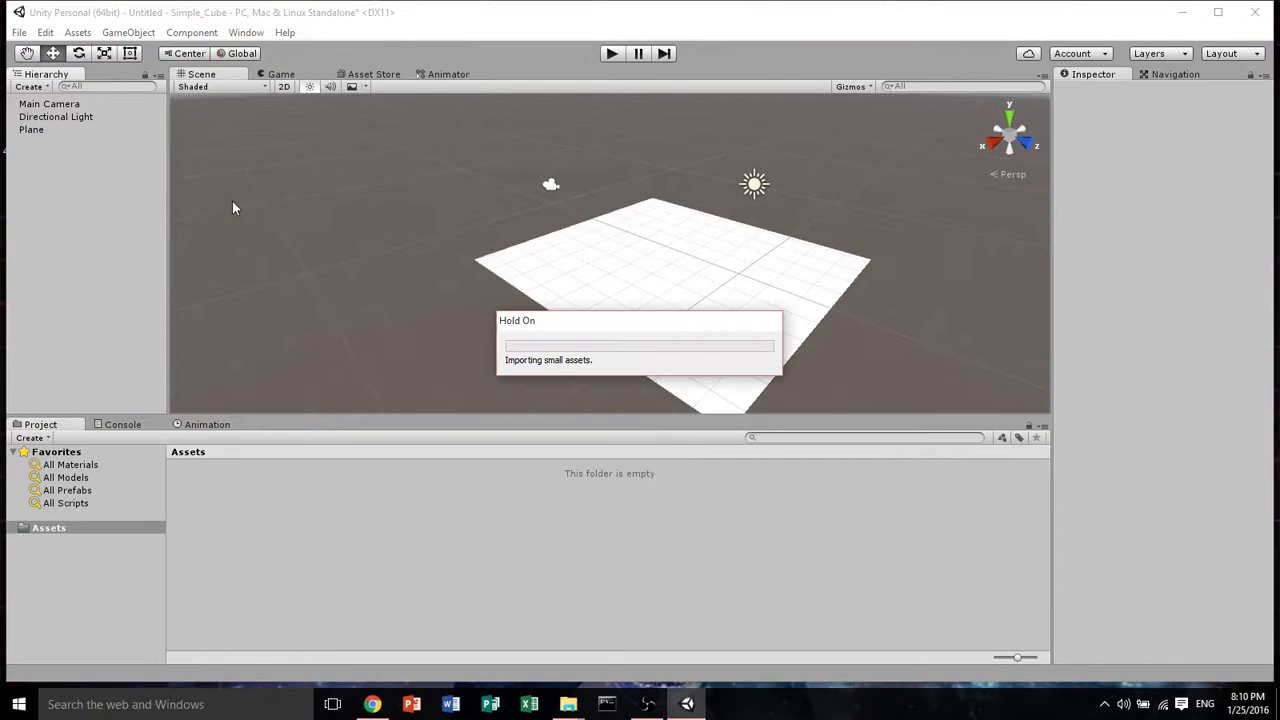
# Place the imported Simple_Cube model into the scene on top of the plane
pyautogui.click(258, 516)
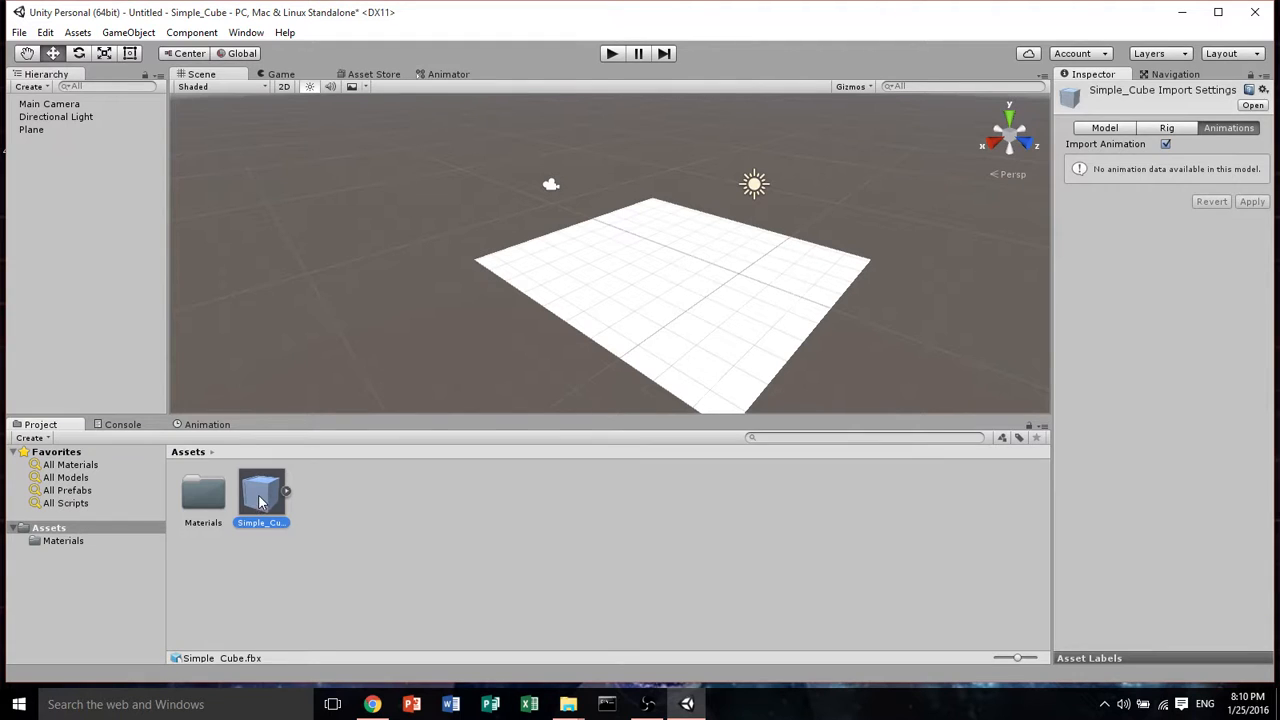
pyautogui.moveTo(258, 505); pyautogui.dragTo(740, 310)
pyautogui.click(549, 188)
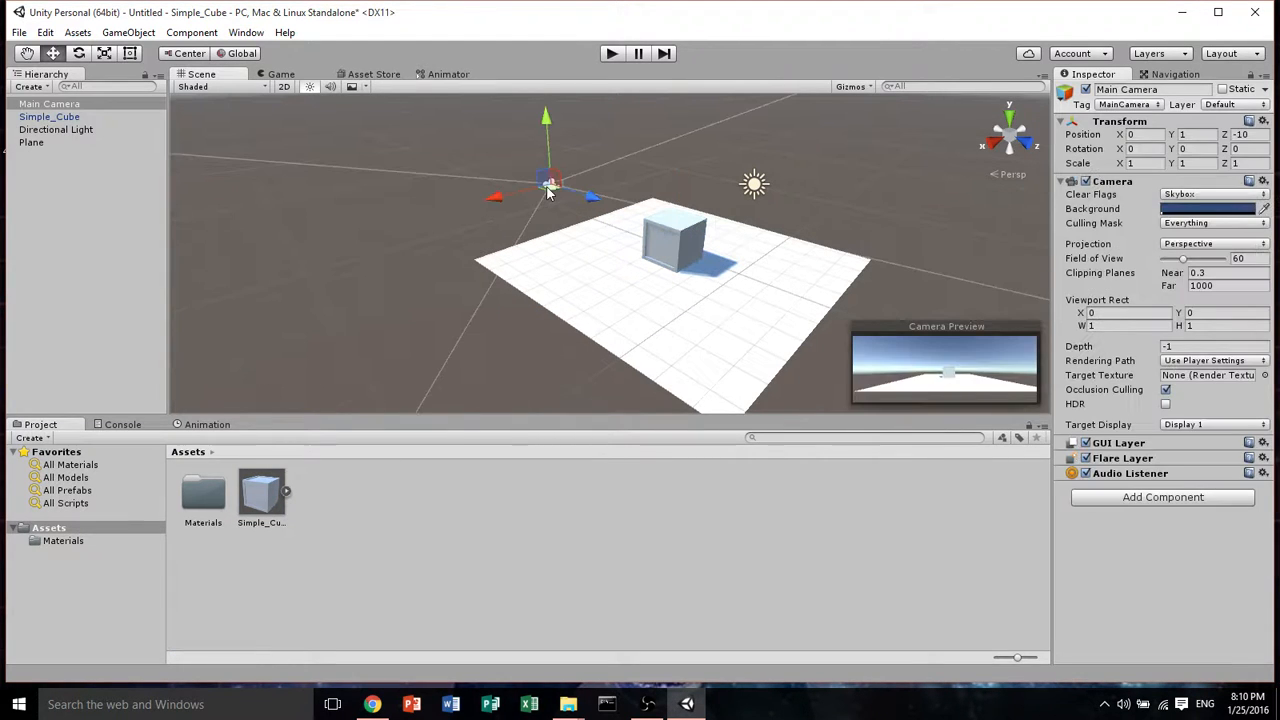
pyautogui.click(664, 243)
pyautogui.moveTo(721, 263); pyautogui.dragTo(636, 104)
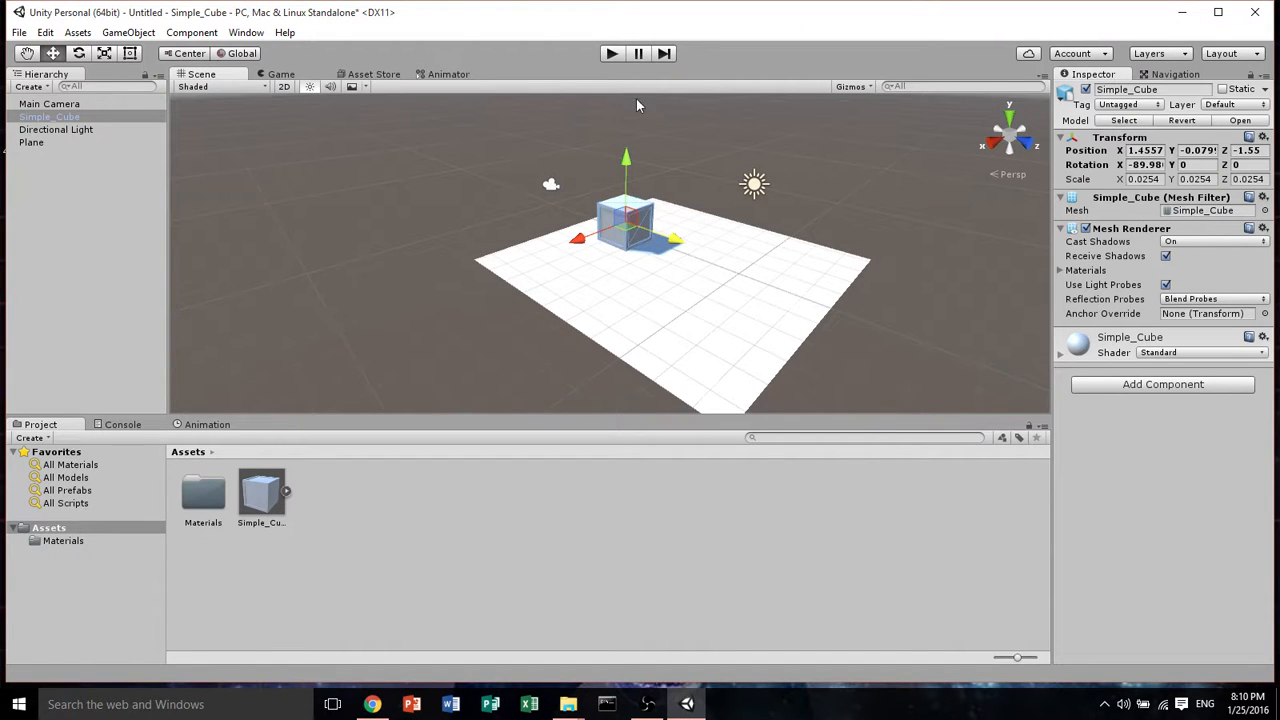
pyautogui.click(545, 186)
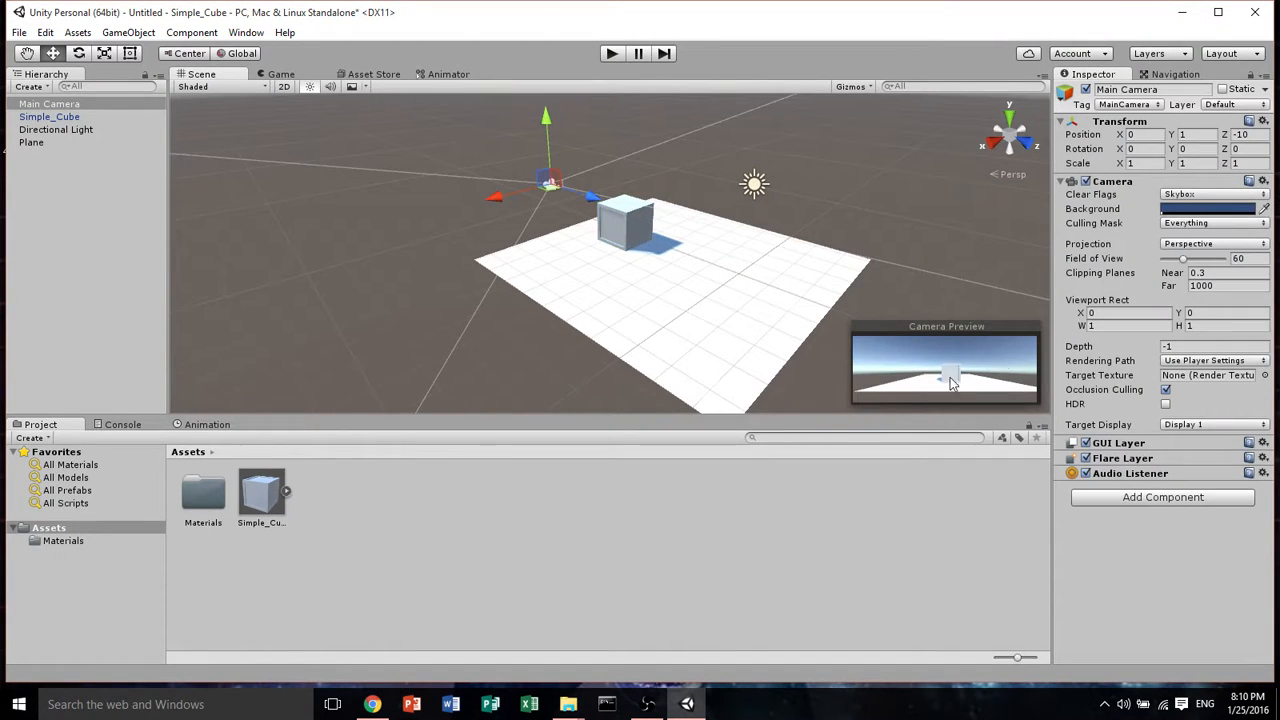
# Run the scene in play mode to view the cube through the main camera, then stop it
pyautogui.click(611, 53)
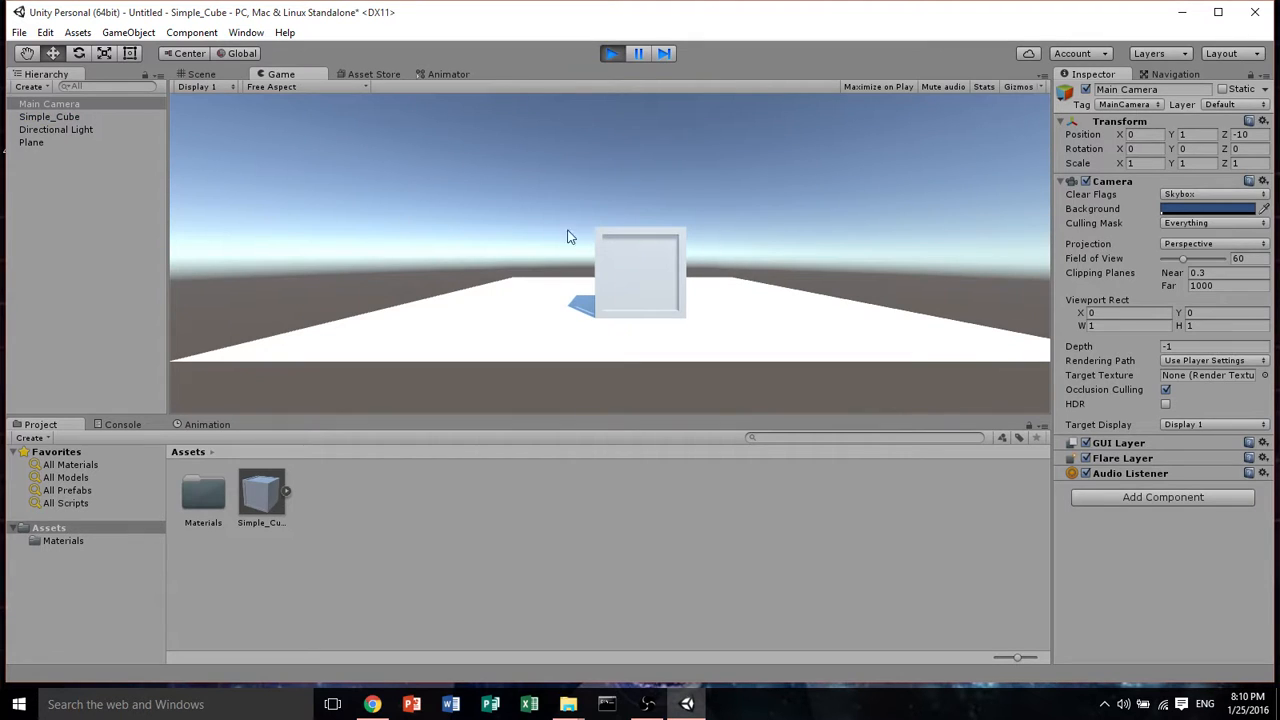
pyautogui.click(609, 53)
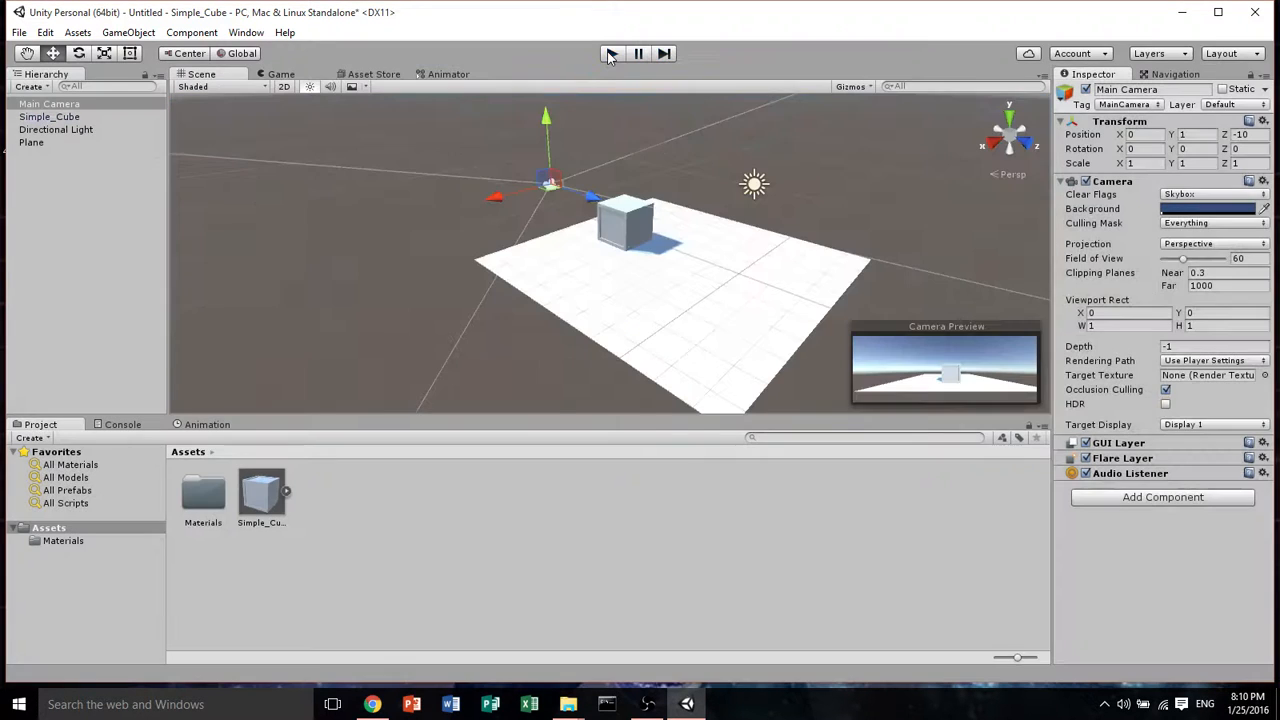
# Select the cube in the scene and expand the Simple_Cube model asset to examine its contents
pyautogui.moveTo(637, 196); pyautogui.dragTo(590, 190, button='middle')
pyautogui.scroll(4, 560, 268)
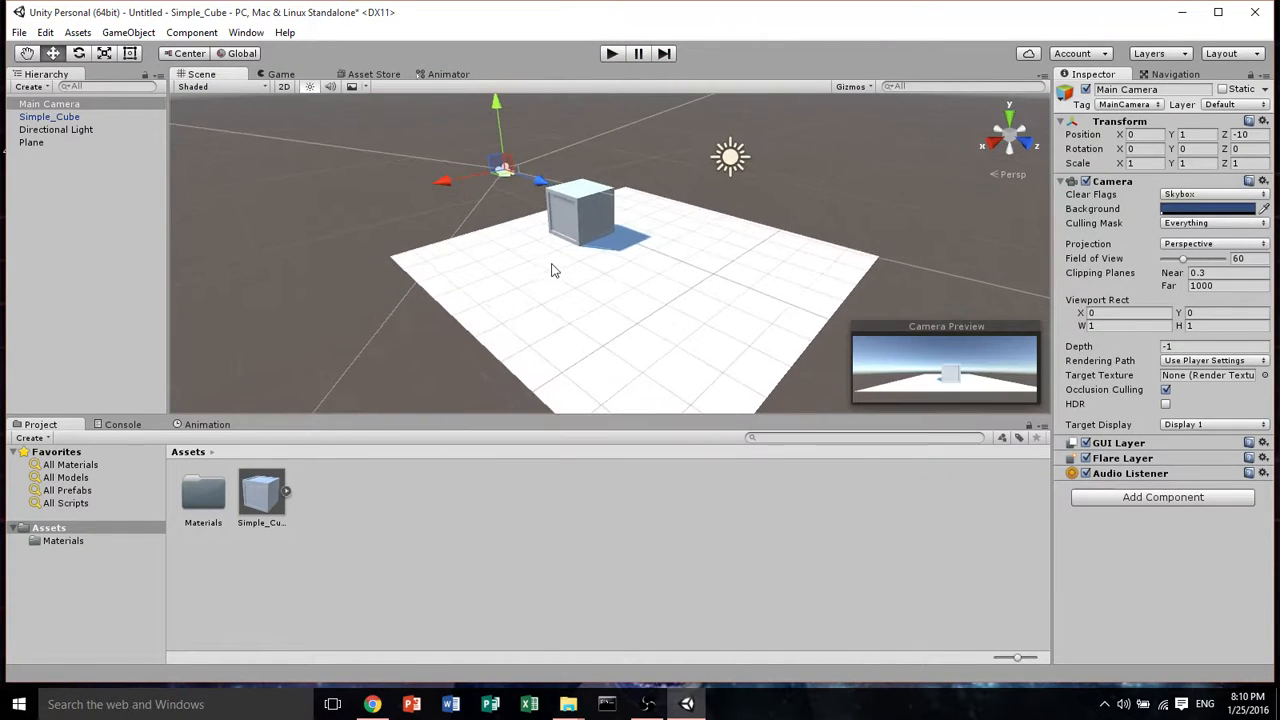
pyautogui.moveTo(555, 271); pyautogui.dragTo(664, 261, button='right')
pyautogui.moveTo(629, 264); pyautogui.dragTo(838, 237, button='middle')
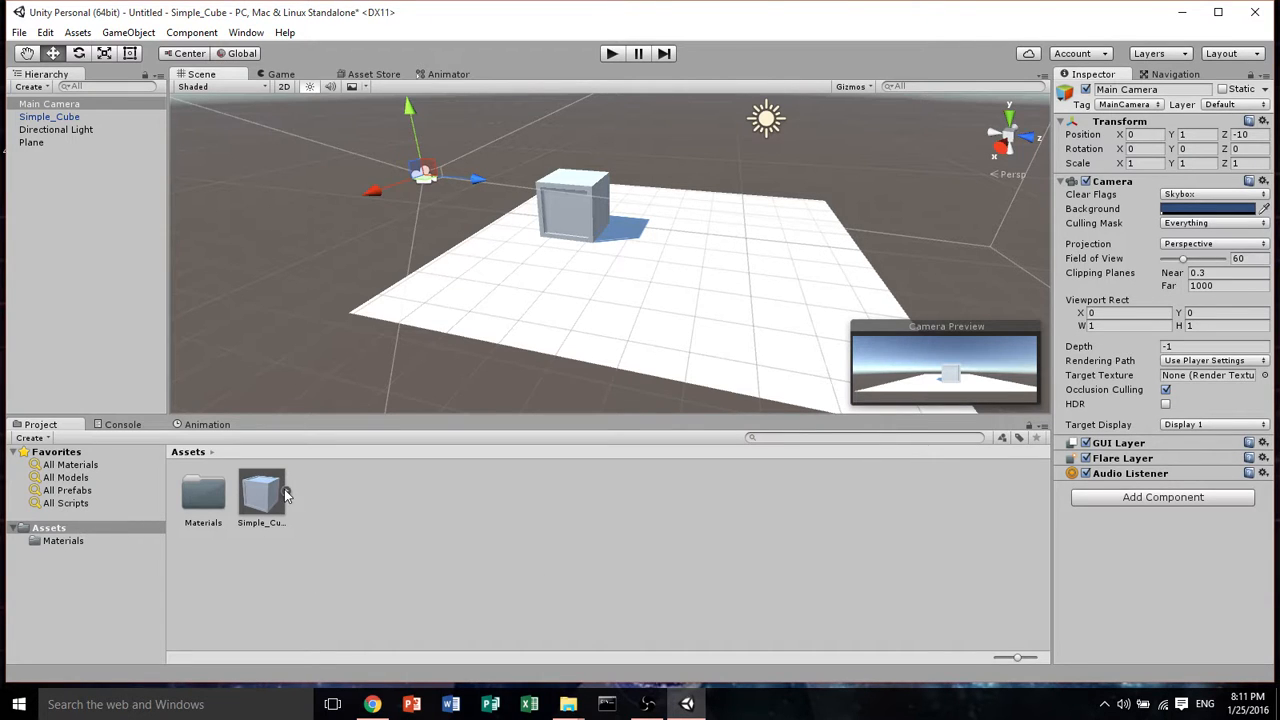
pyautogui.click(536, 183)
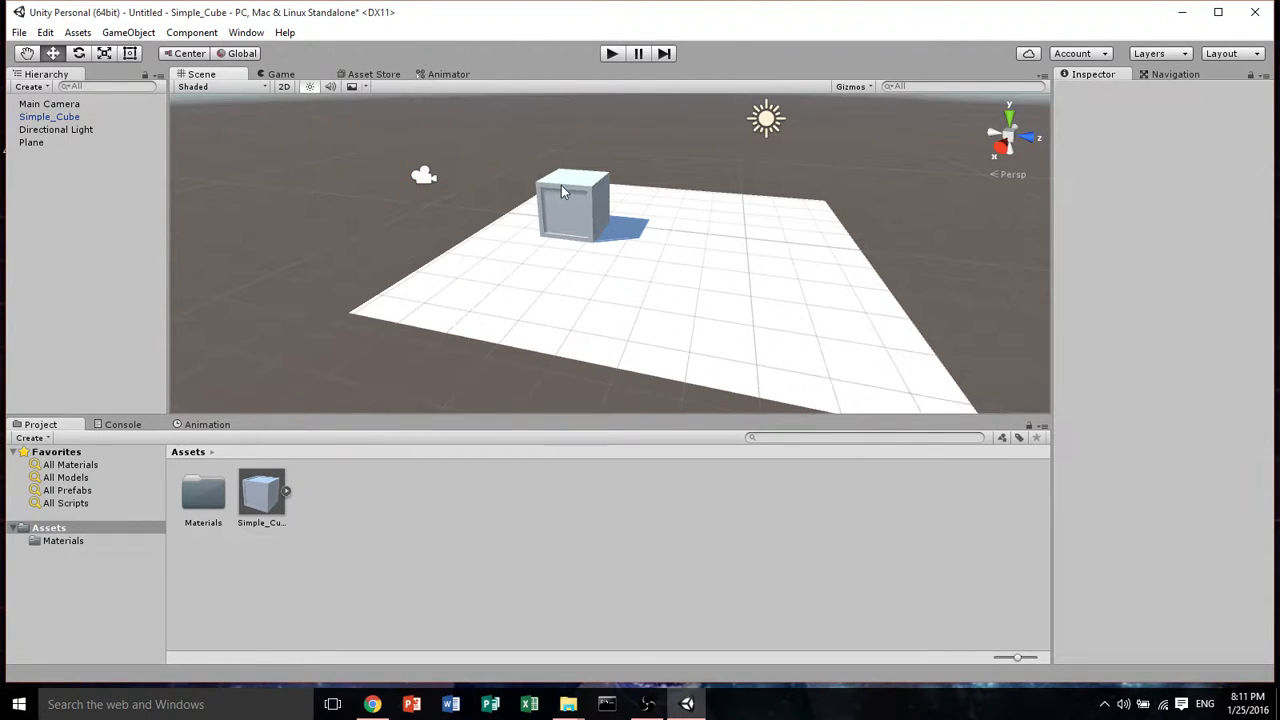
pyautogui.click(561, 185)
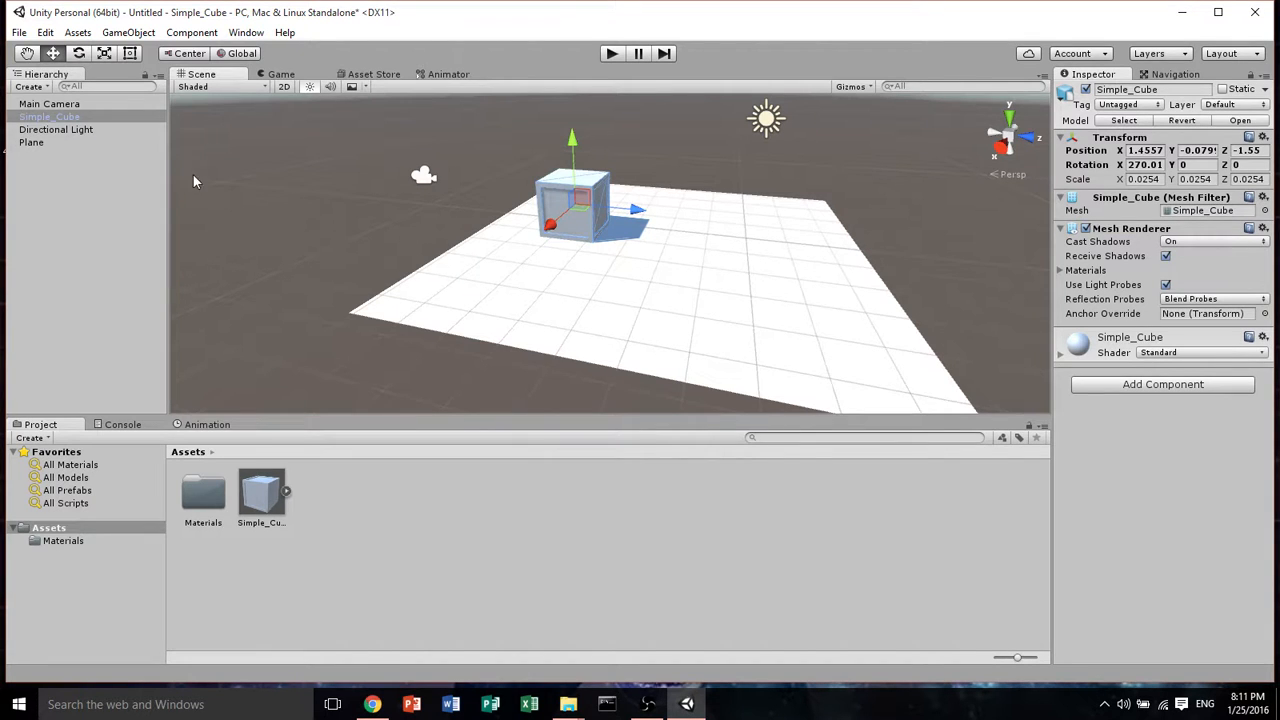
pyautogui.click(287, 491)
pyautogui.click(332, 500)
pyautogui.click(247, 497)
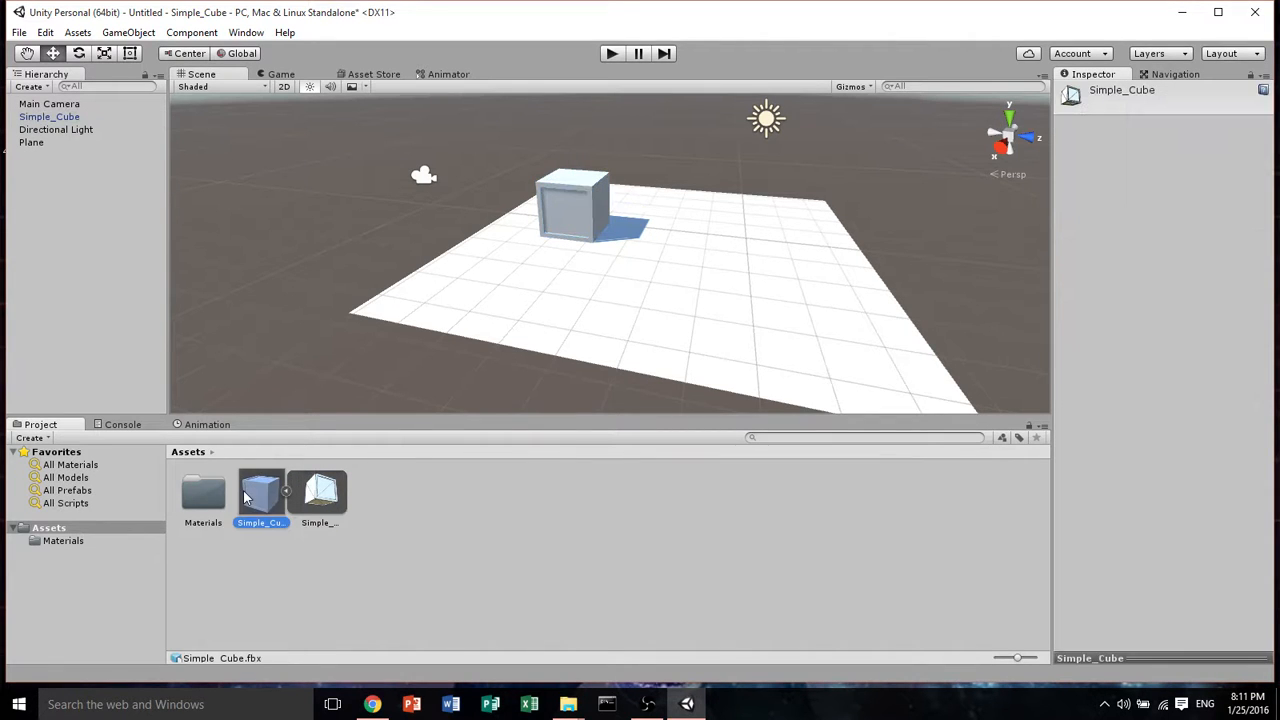
# Add a Mesh Collider component from Physics to the Simple_Cube object
pyautogui.click(34, 119)
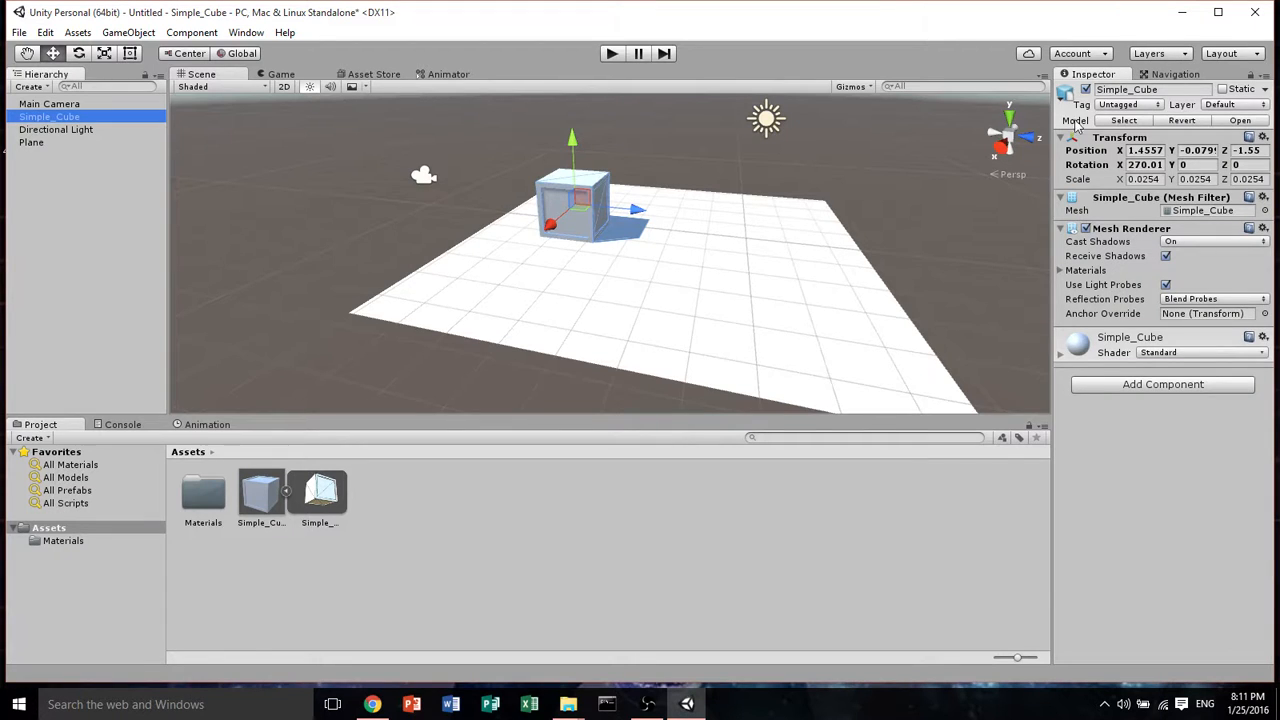
pyautogui.click(1113, 388)
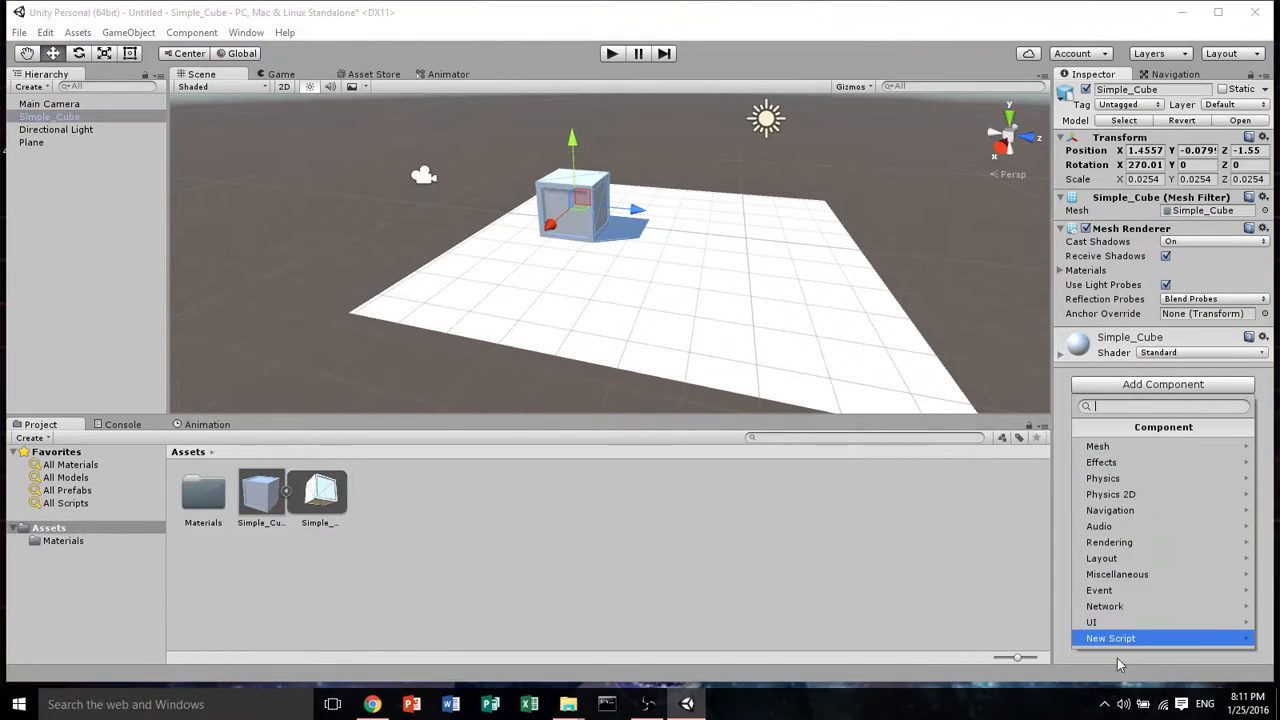
pyautogui.click(1120, 478)
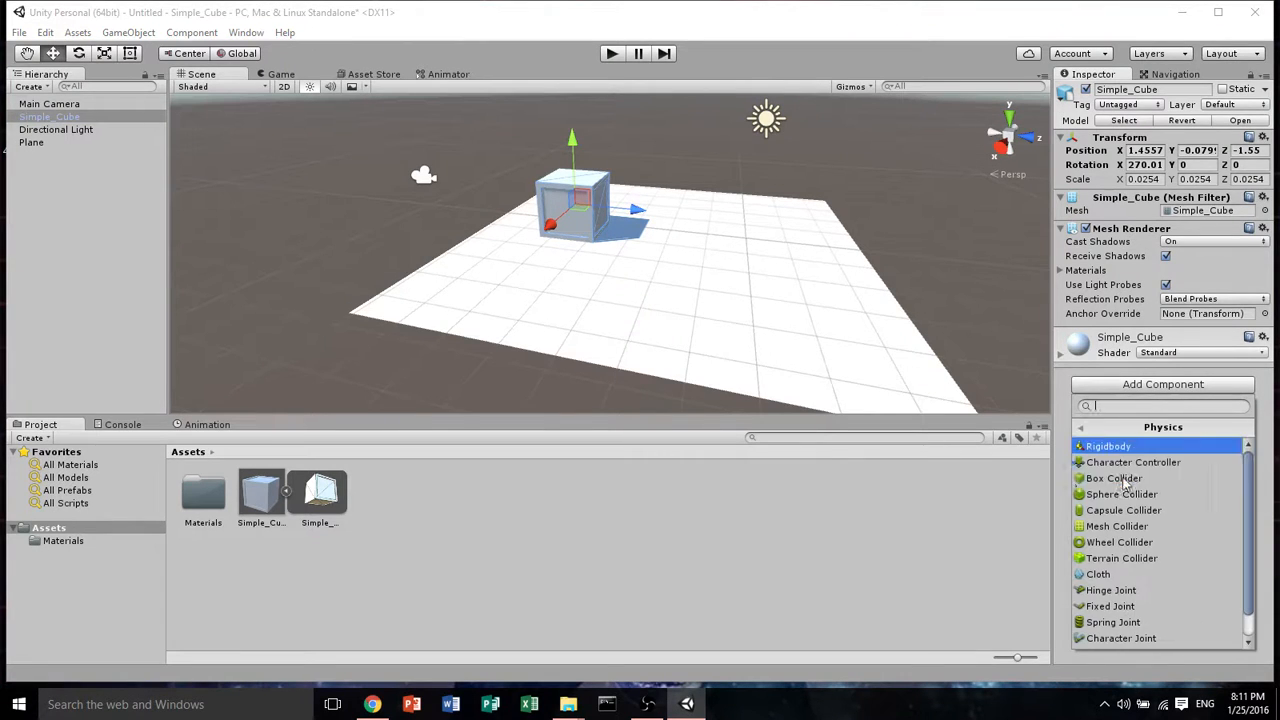
pyautogui.click(1097, 530)
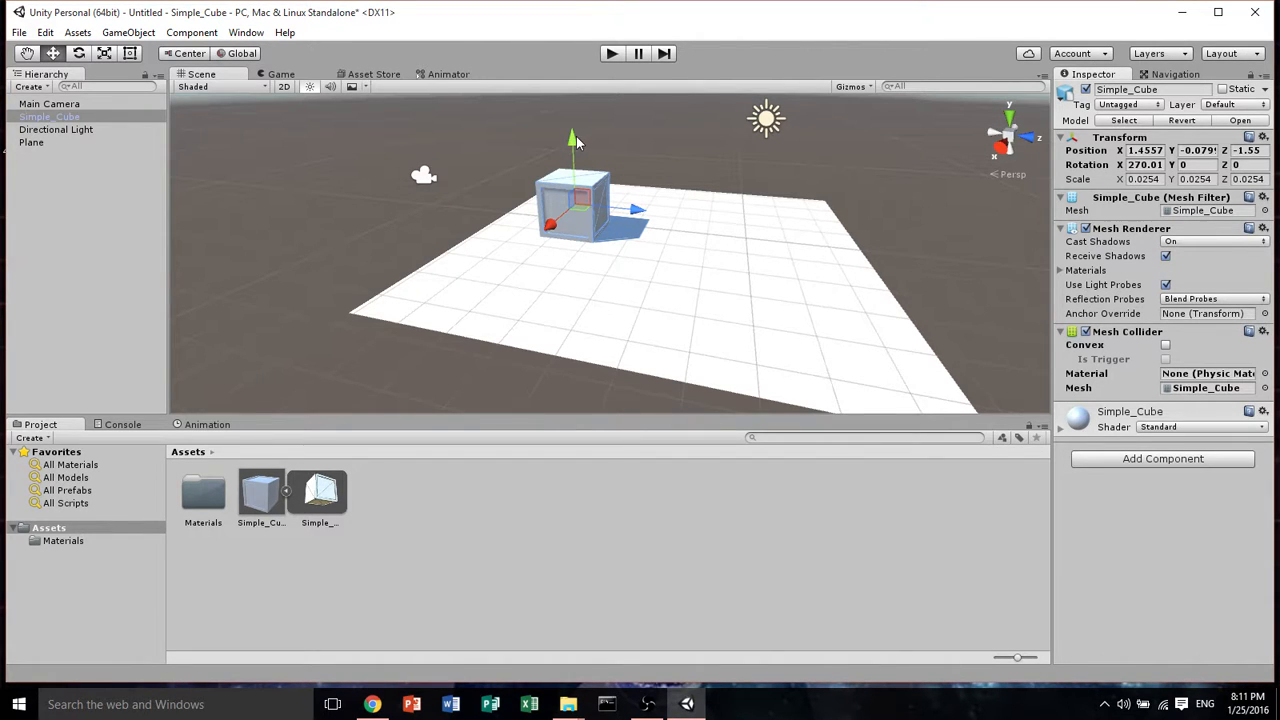
# Raise the cube to about 2.68 units above the plane and test the scene in play mode
pyautogui.moveTo(576, 136); pyautogui.dragTo(572, 45)
pyautogui.click(612, 54)
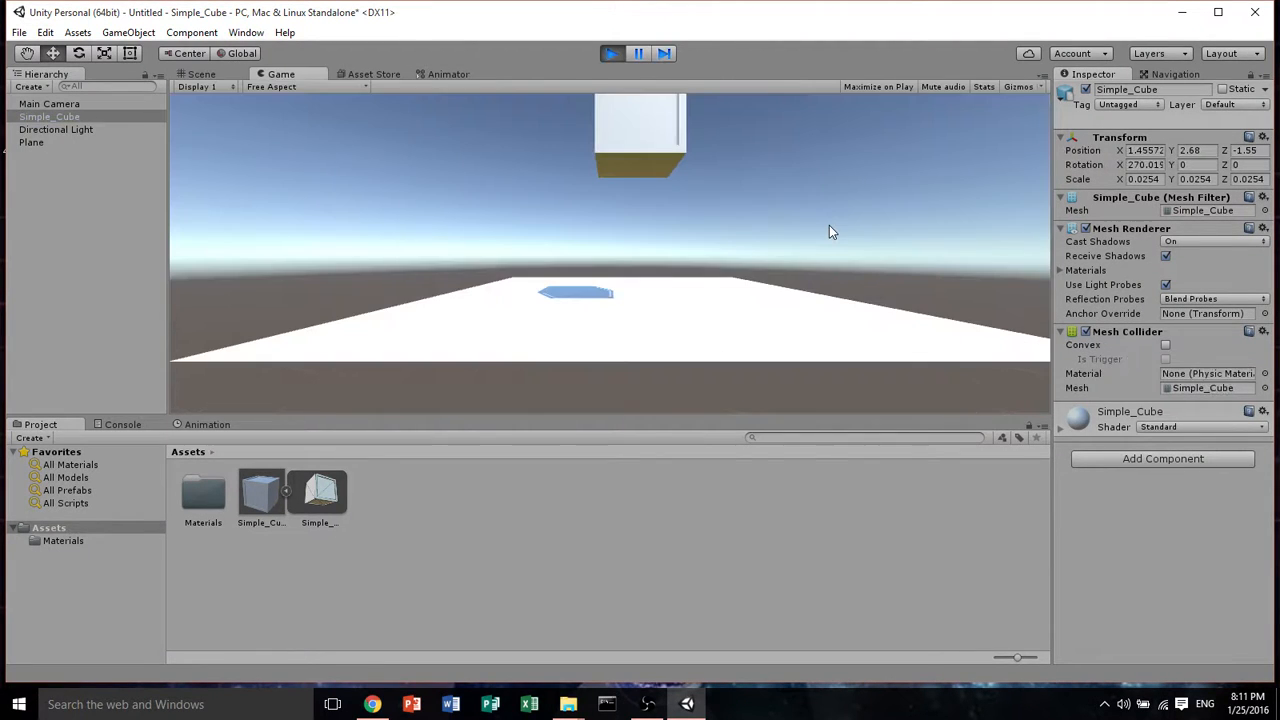
pyautogui.click(610, 55)
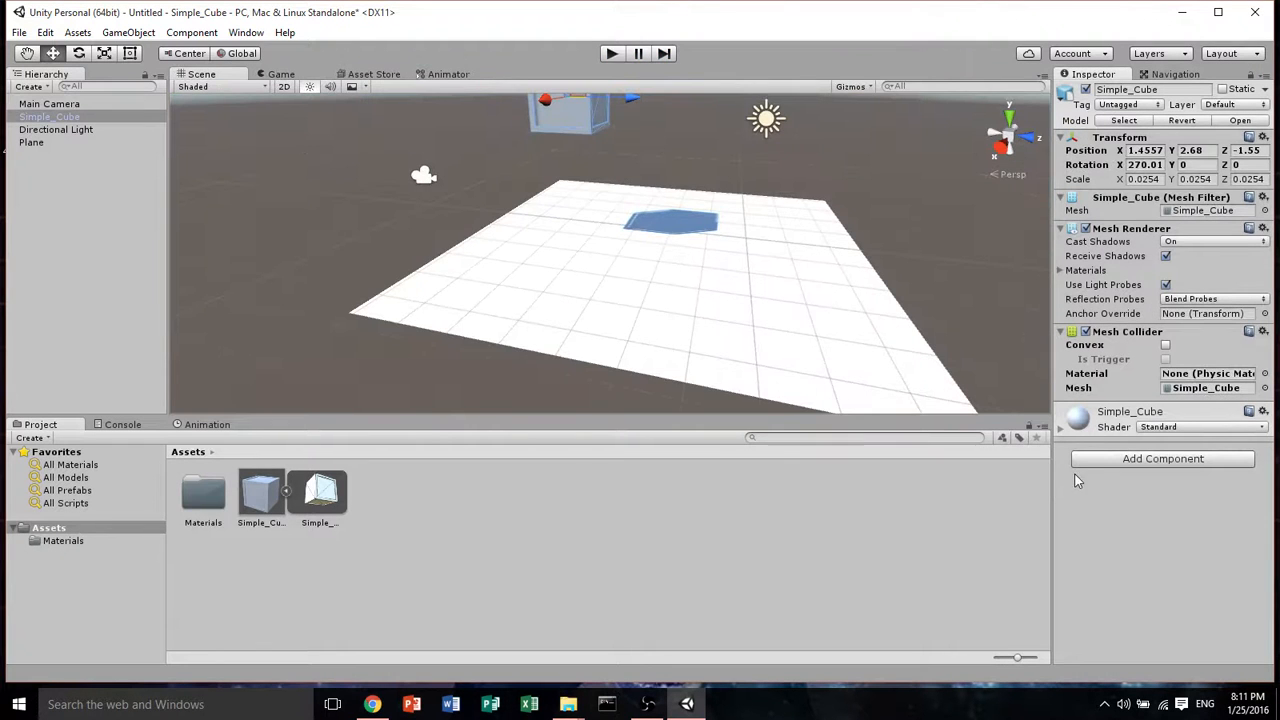
# Add a Rigidbody component from Physics to the Simple_Cube object
pyautogui.click(1163, 458)
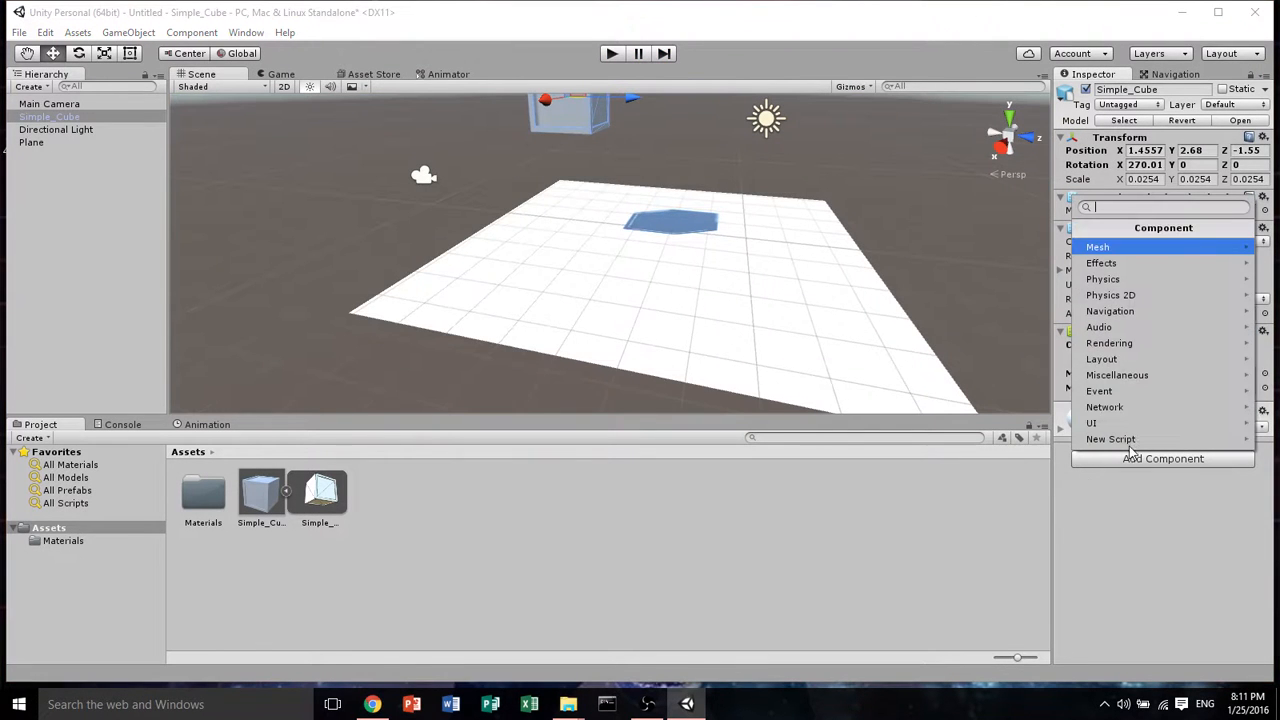
pyautogui.click(1146, 279)
pyautogui.click(1110, 247)
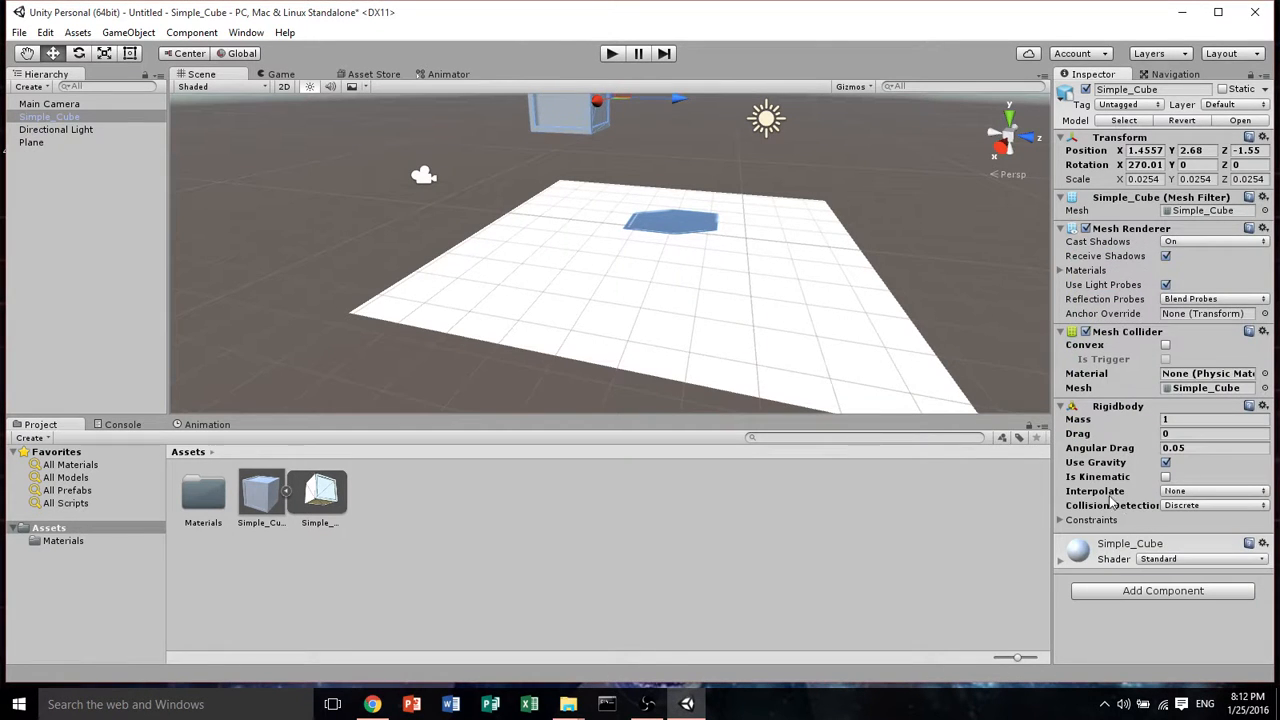
# Run the scene in play mode to test the cube with its Rigidbody, then stop it
pyautogui.click(611, 53)
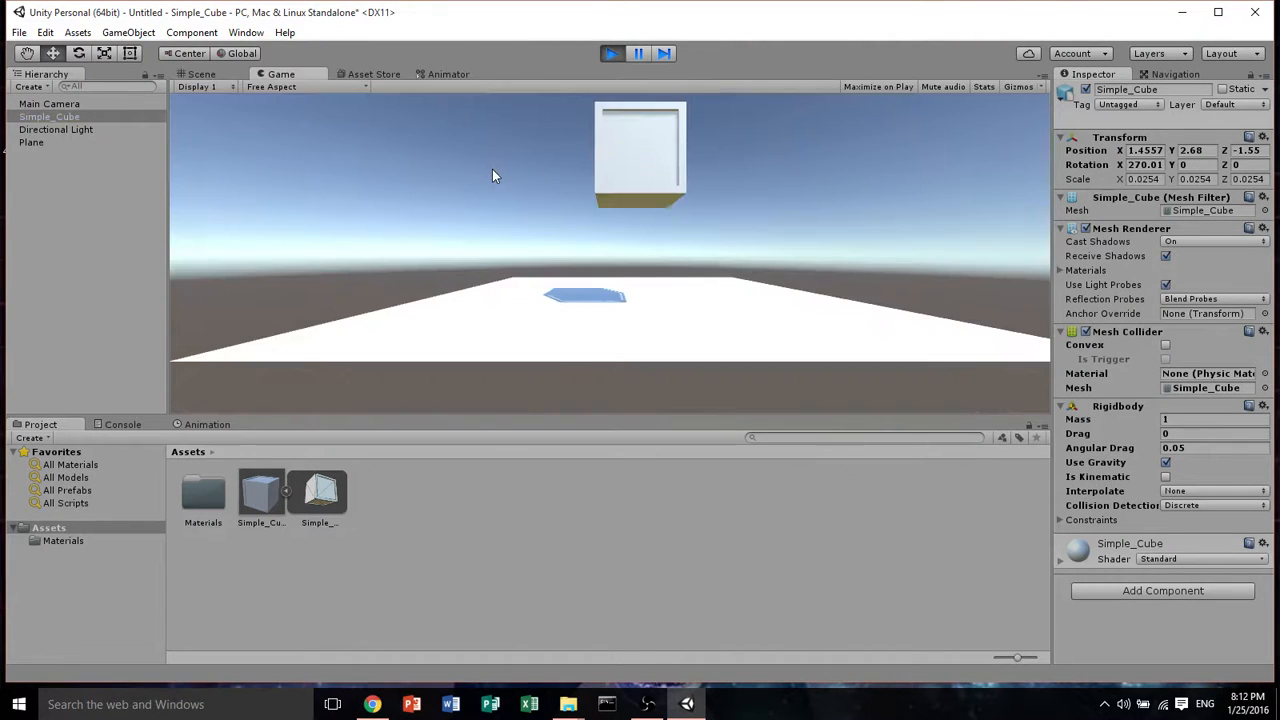
pyautogui.click(611, 53)
pyautogui.moveTo(700, 195); pyautogui.dragTo(734, 256, button='middle')
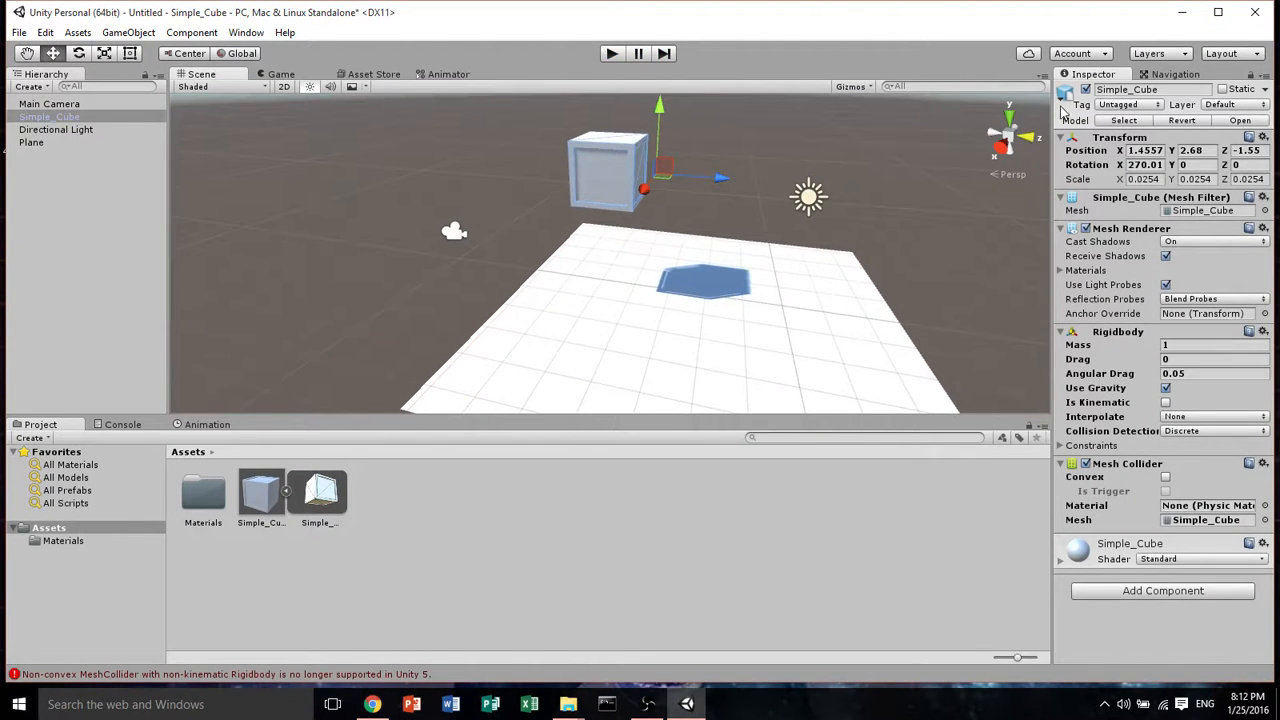
# Frame the cube, then open the Simple_Cube model asset's import settings on the Model tab to examine them
pyautogui.click(40, 118)
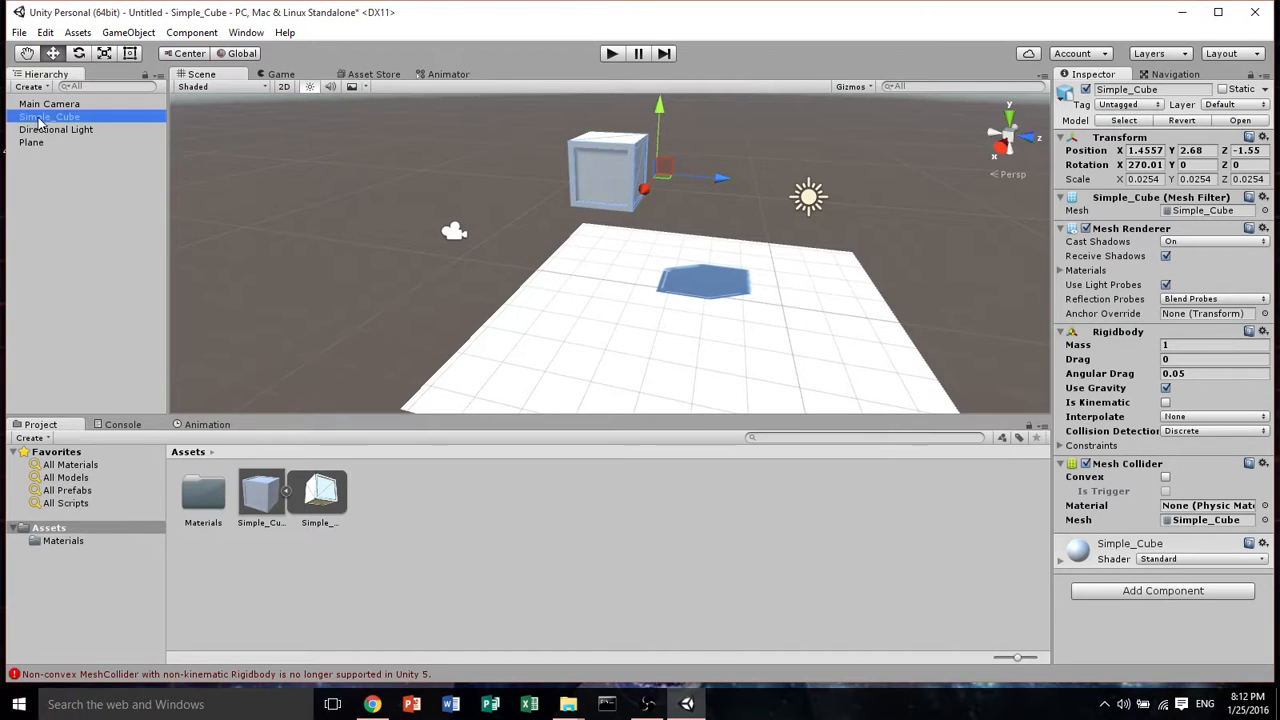
pyautogui.doubleClick(40, 118)
pyautogui.click(330, 490)
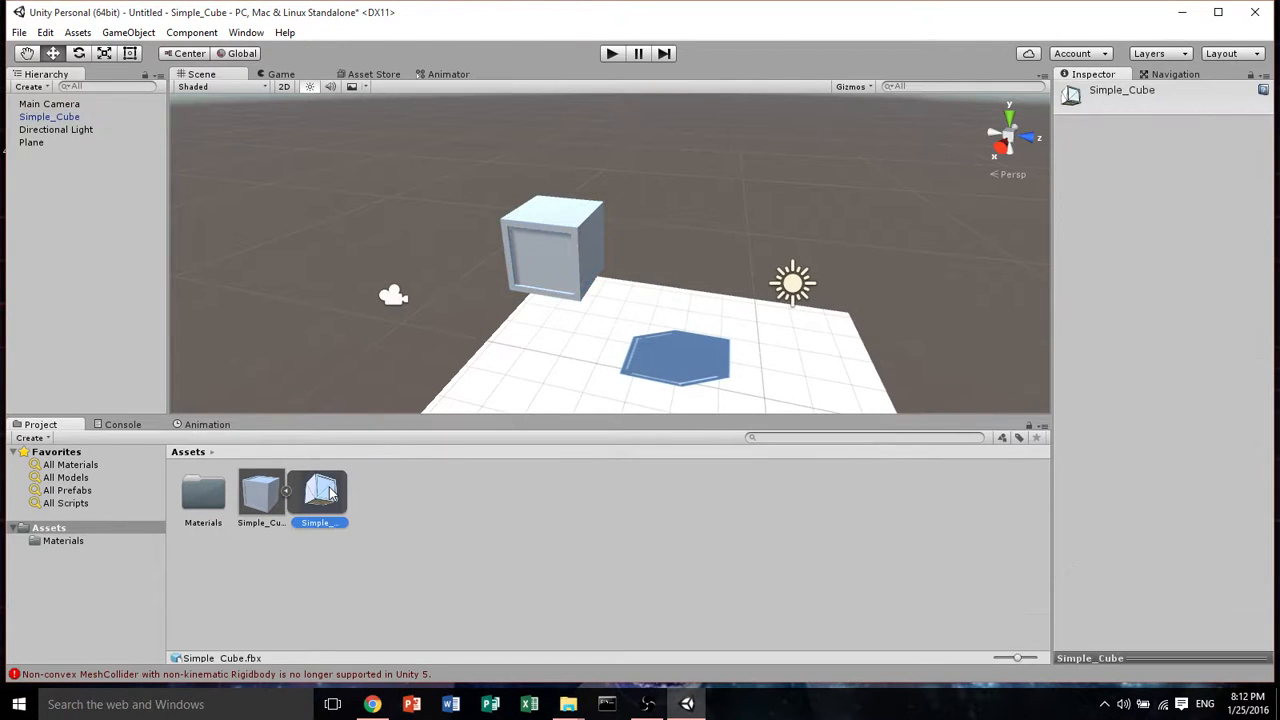
pyautogui.click(258, 492)
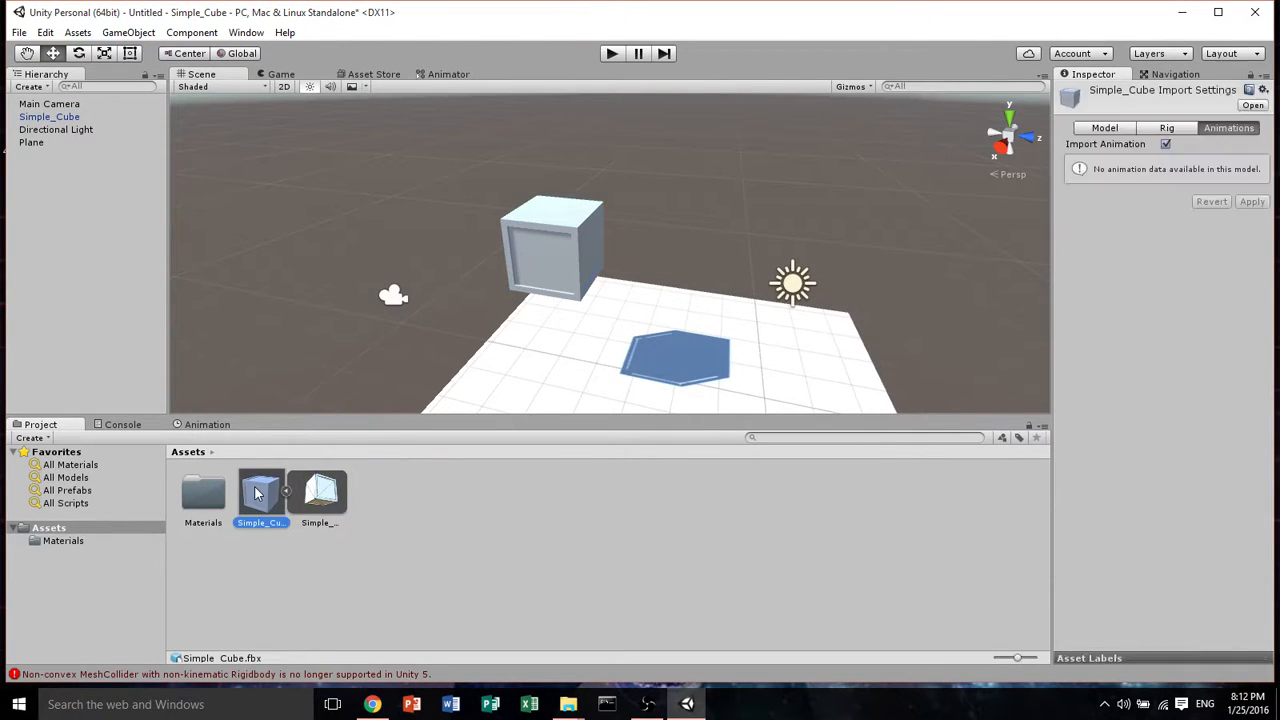
pyautogui.click(1120, 129)
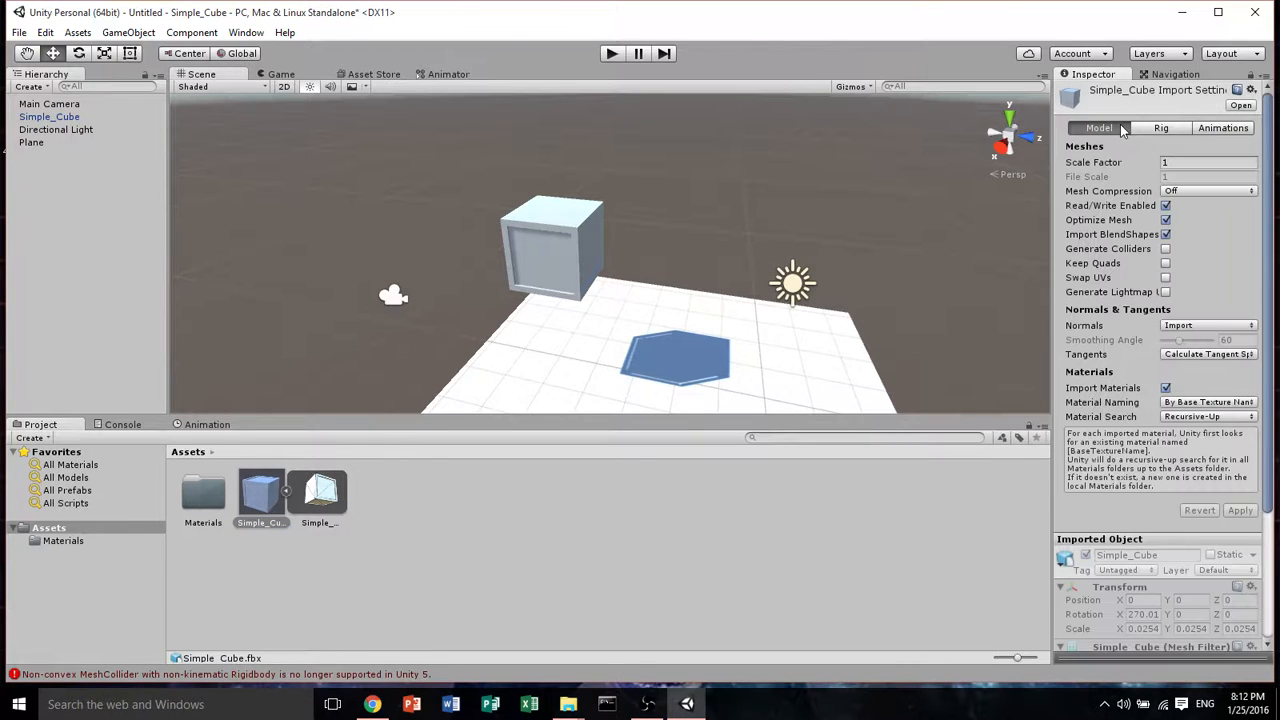
pyautogui.scroll(-3, 1120, 298)
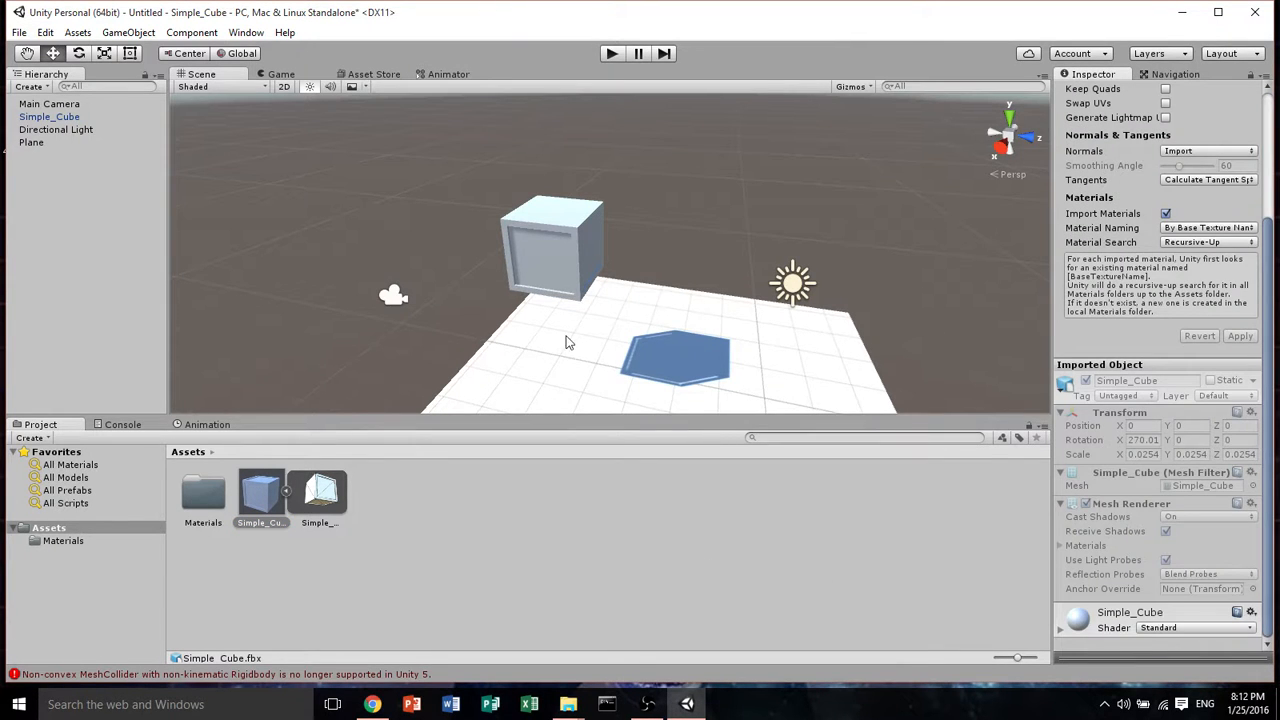
# Select the cube and lower it to about 0.94 units, just above the plane
pyautogui.moveTo(565, 342); pyautogui.dragTo(650, 280, button='middle')
pyautogui.click(625, 205)
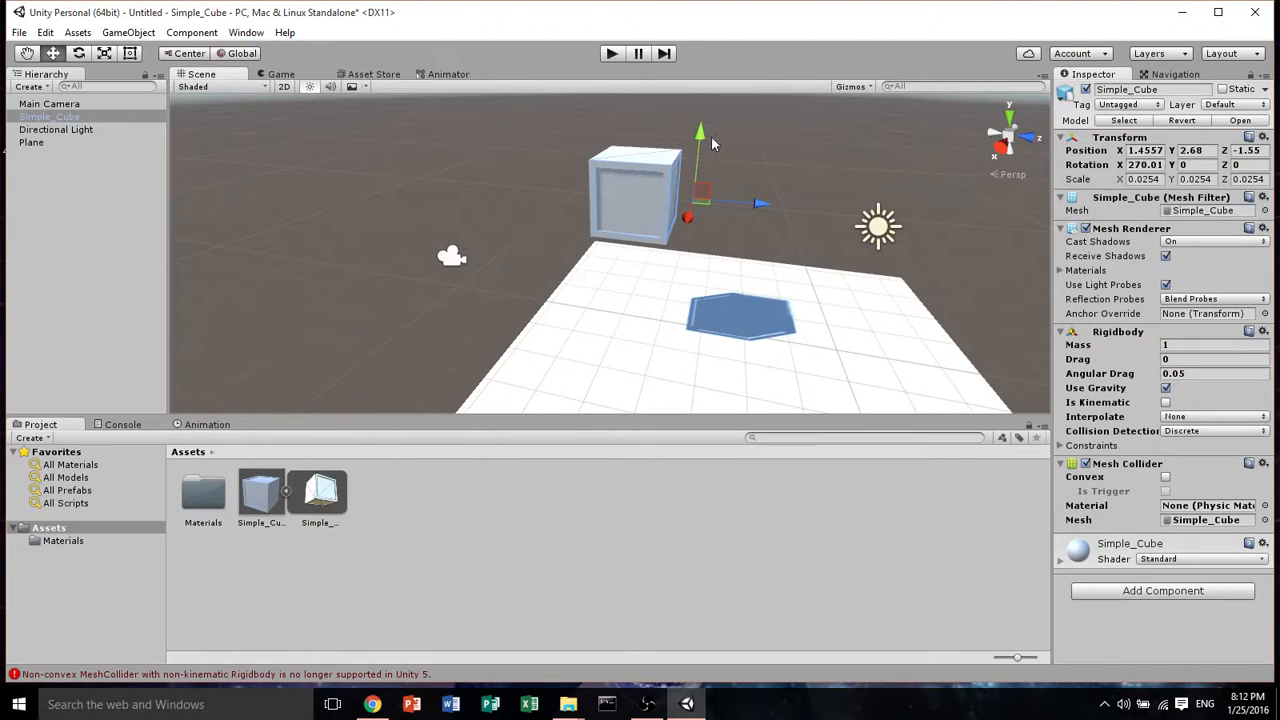
pyautogui.moveTo(700, 142); pyautogui.dragTo(692, 212)
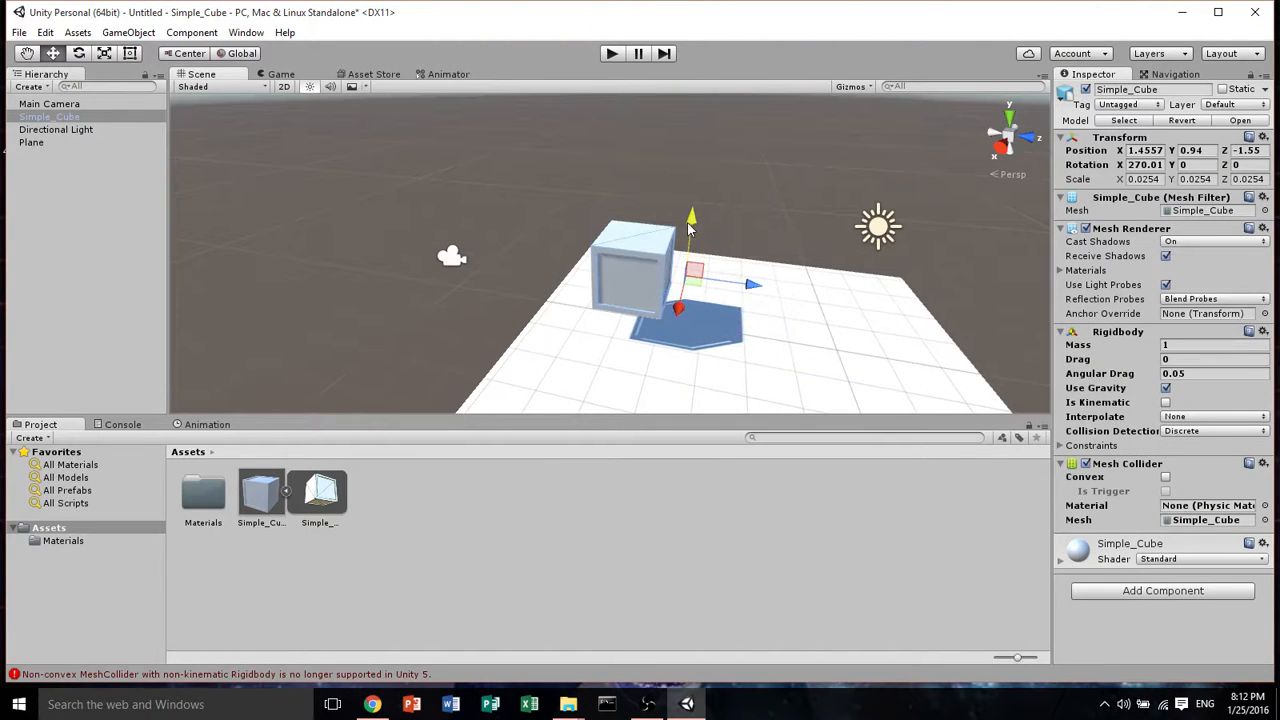
# Orbit and zoom the scene view around the cube to examine its position on the plane
pyautogui.press('q')
pyautogui.moveTo(586, 273); pyautogui.dragTo(562, 238, button='middle')
pyautogui.moveTo(545, 300); pyautogui.dragTo(638, 243, button='right')
pyautogui.scroll(2, 640, 244)
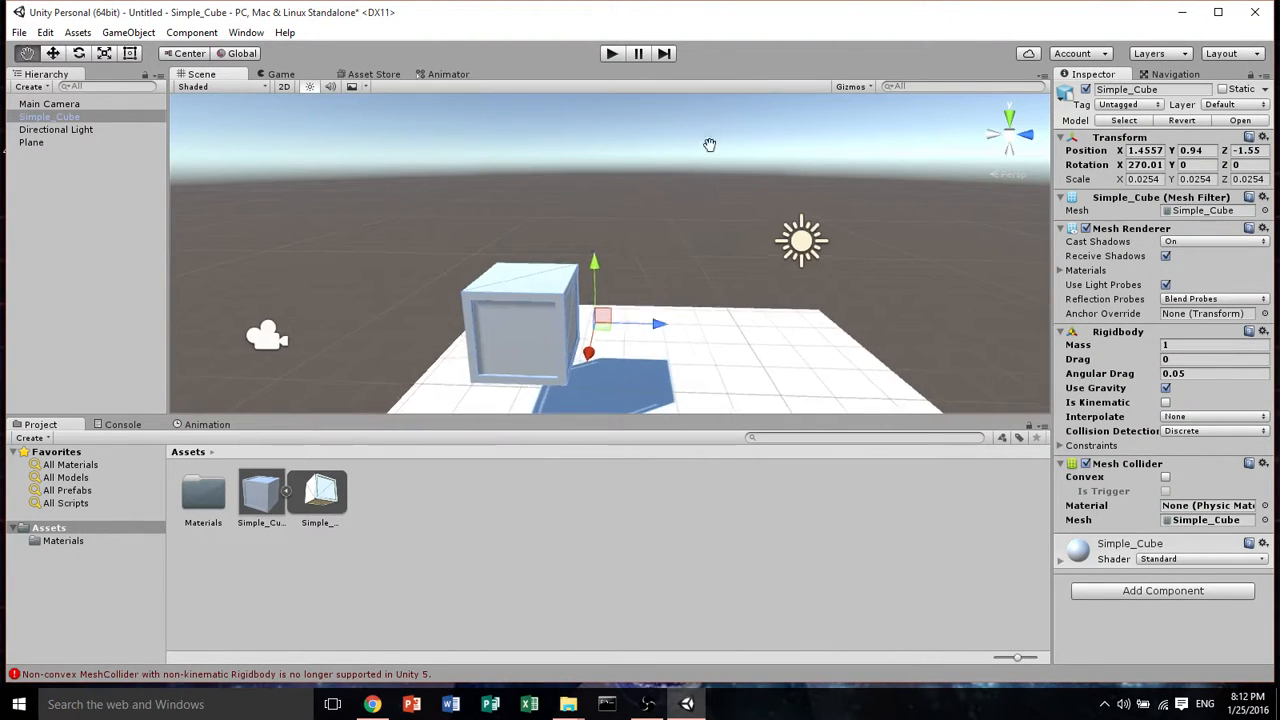
pyautogui.moveTo(709, 143); pyautogui.dragTo(775, 90, button='middle')
pyautogui.scroll(5, 617, 302)
pyautogui.moveTo(617, 302); pyautogui.dragTo(674, 262, button='right')
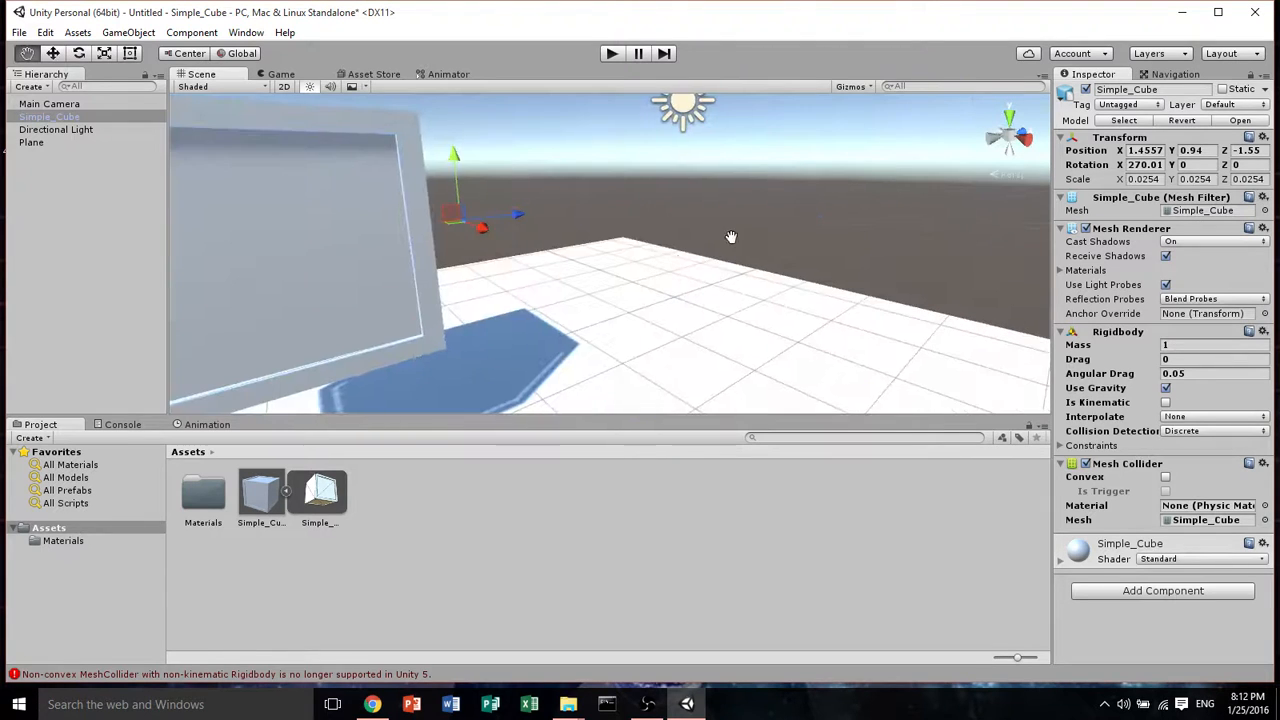
pyautogui.moveTo(731, 237); pyautogui.dragTo(887, 233, button='middle')
pyautogui.moveTo(886, 233); pyautogui.dragTo(784, 259, button='right')
pyautogui.scroll(-5, 784, 259)
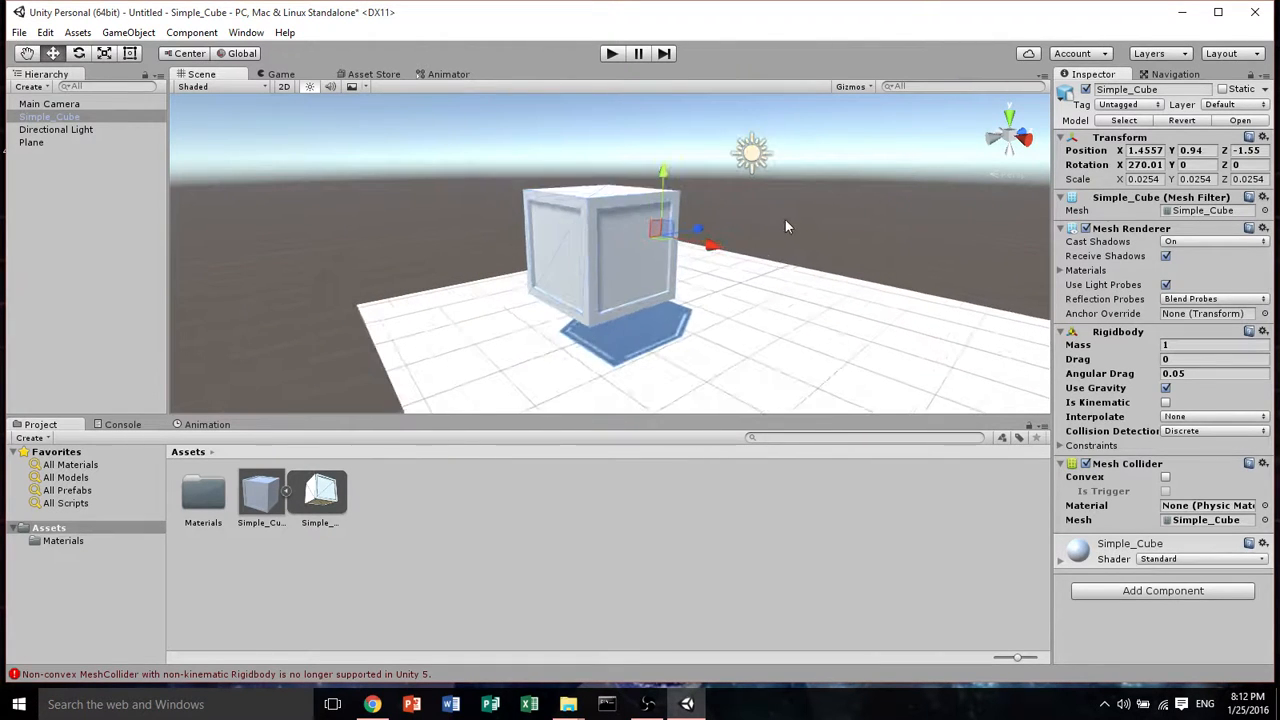
pyautogui.moveTo(785, 219); pyautogui.dragTo(783, 246, button='middle')
pyautogui.moveTo(783, 248); pyautogui.dragTo(818, 367, button='right')
pyautogui.moveTo(757, 264); pyautogui.dragTo(815, 357, button='middle')
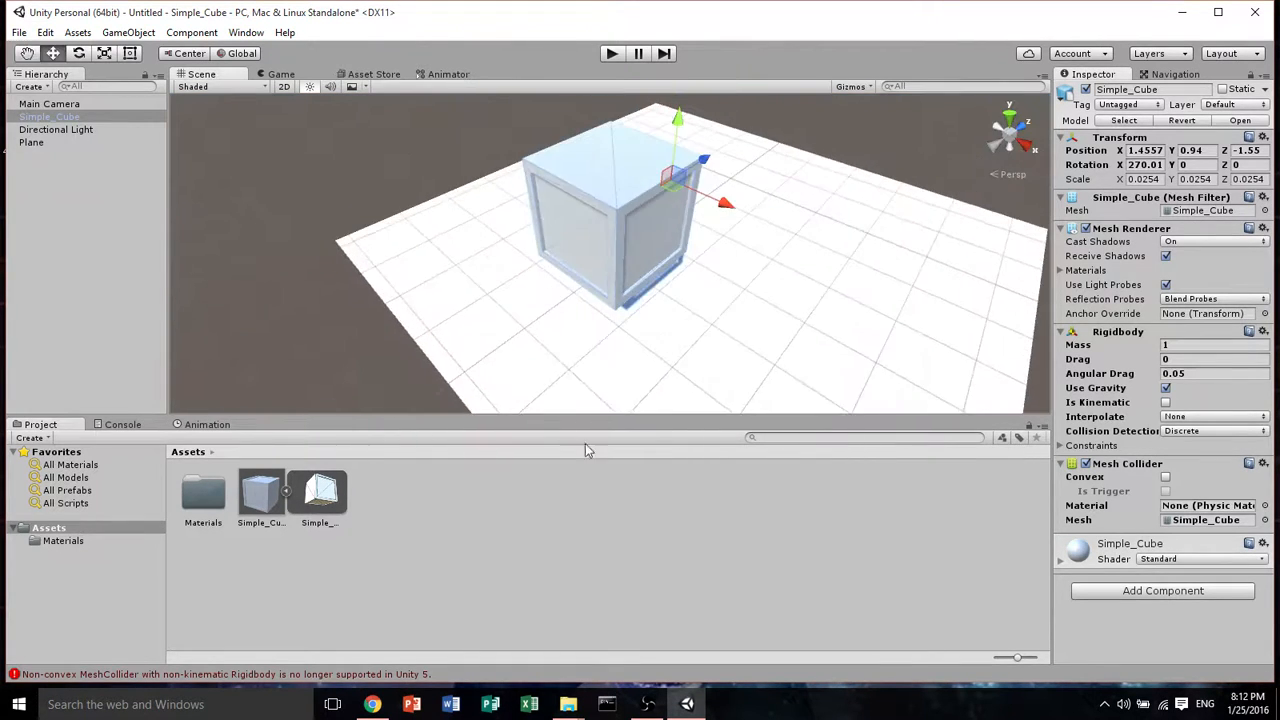
pyautogui.scroll(-5, 711, 303)
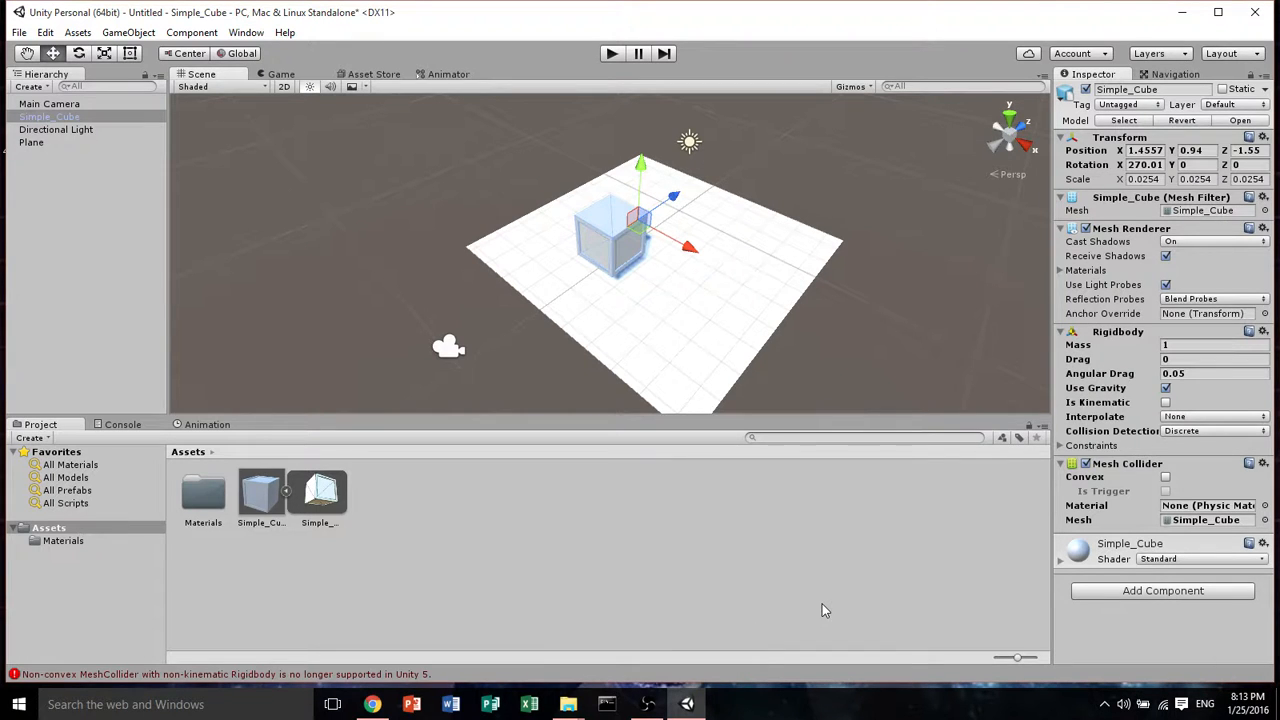
pyautogui.click(647, 704)
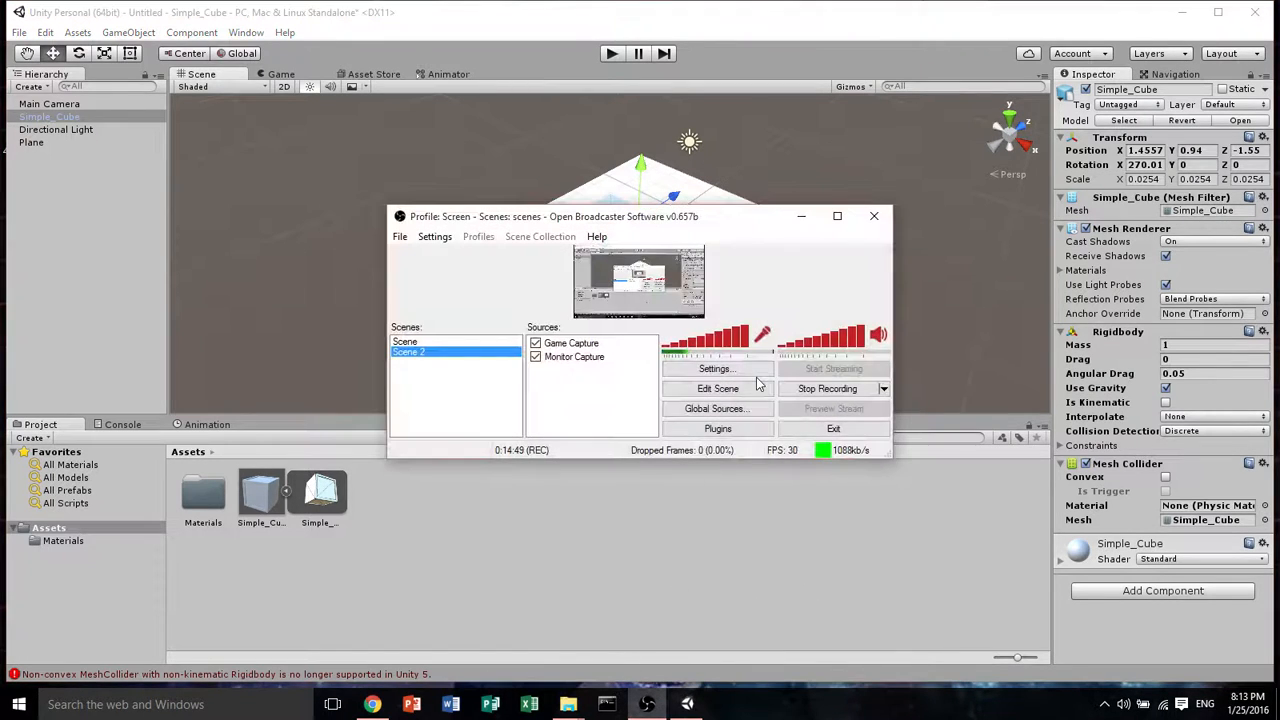